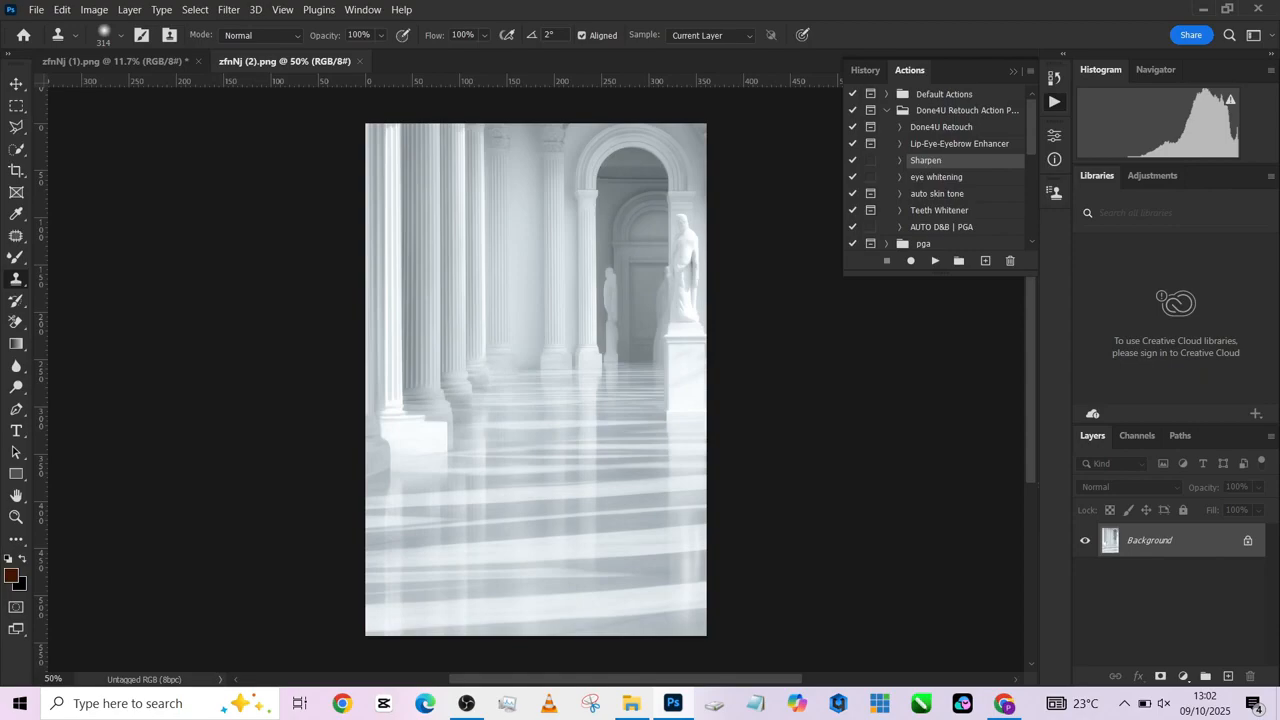
- Set the portrait's crop to the 4 : 5 (8 : 10) ratio and stretch the frame to the photo's full height
{"action": "key", "text": "ctrl+Tab"}
{"action": "left_click", "coordinate": [16, 171]}
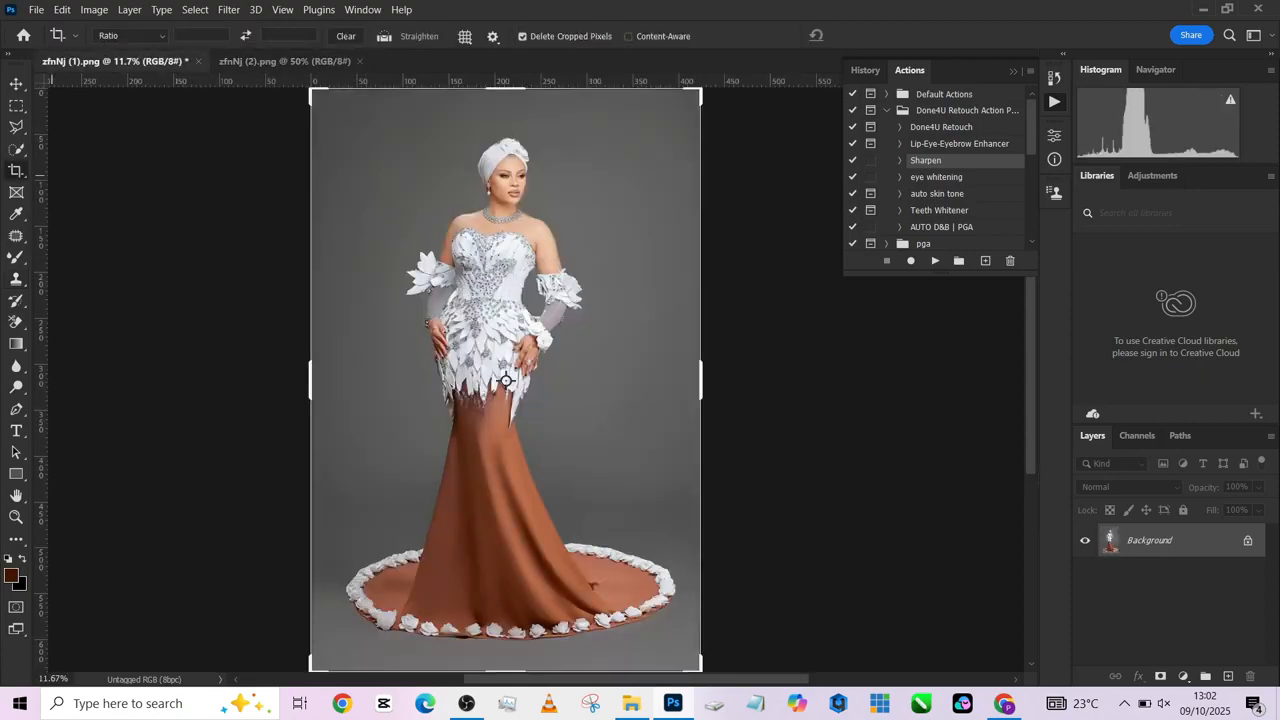
{"action": "scroll", "coordinate": [445, 361], "scroll_direction": "down", "scroll_amount": 2}
{"action": "left_click", "coordinate": [130, 36]}
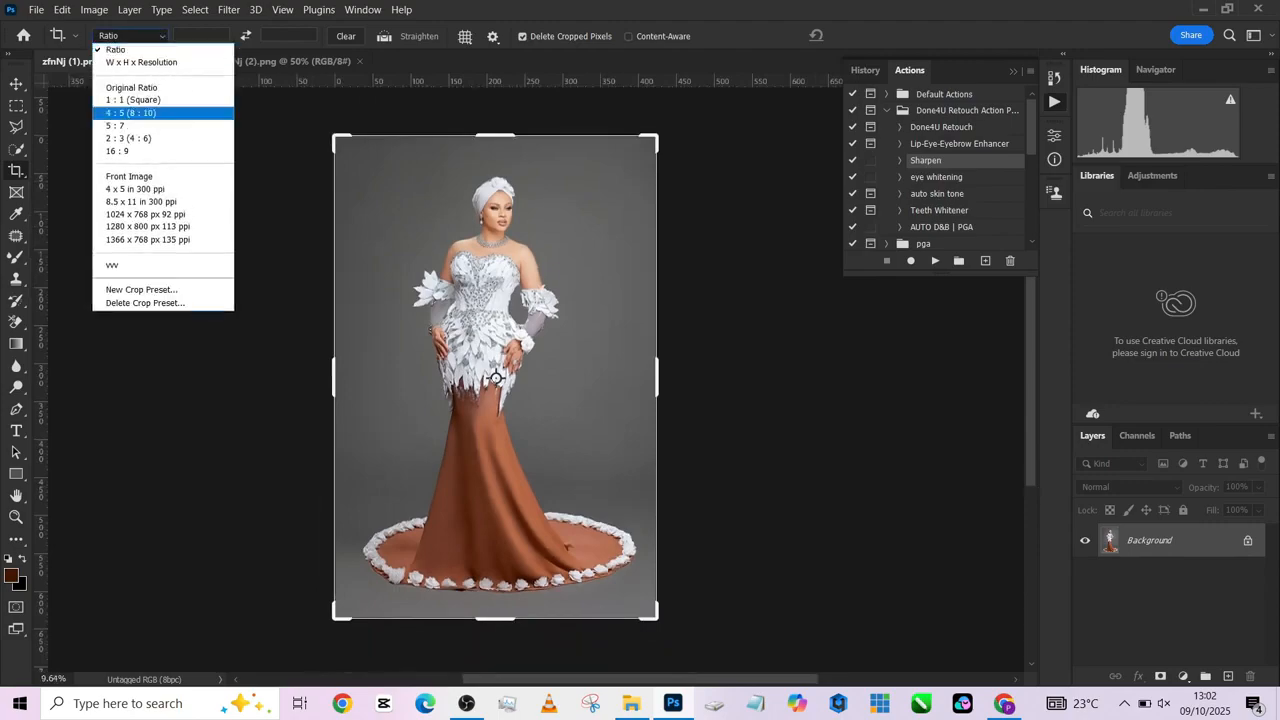
{"action": "left_click", "coordinate": [120, 113]}
{"action": "left_click_drag", "start_coordinate": [503, 577], "coordinate": [501, 617]}
{"action": "left_click_drag", "start_coordinate": [492, 166], "coordinate": [490, 143]}
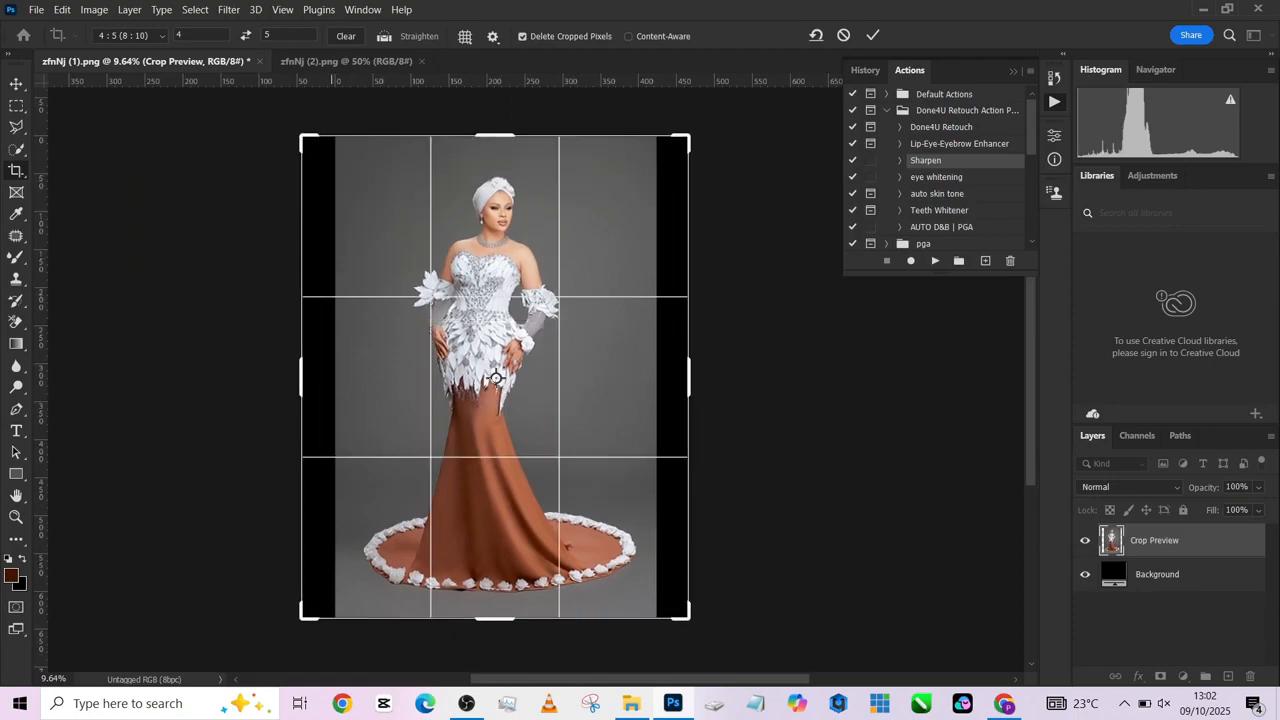
- Extend the portrait's 4:5 crop frame past both sides and slightly above the photo, and apply it with Content-Aware fill enabled
{"action": "key", "text": "ctrl+Tab"}
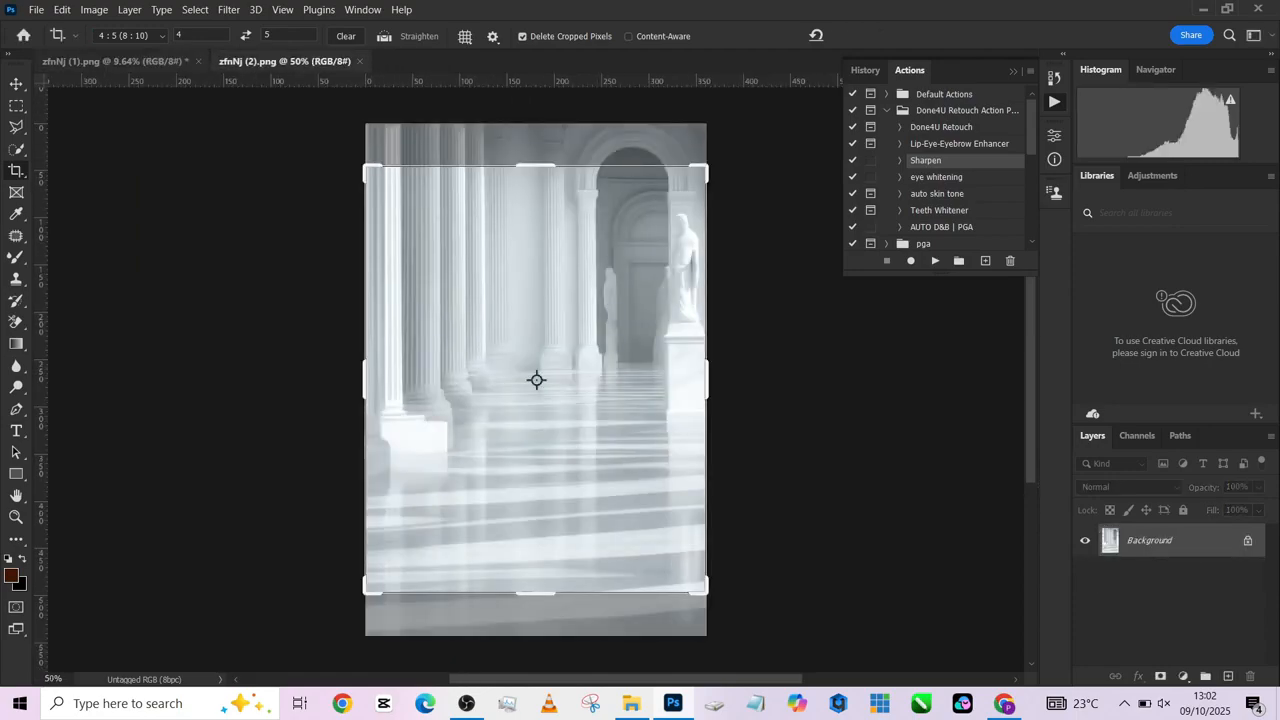
{"action": "key", "text": "ctrl+Tab"}
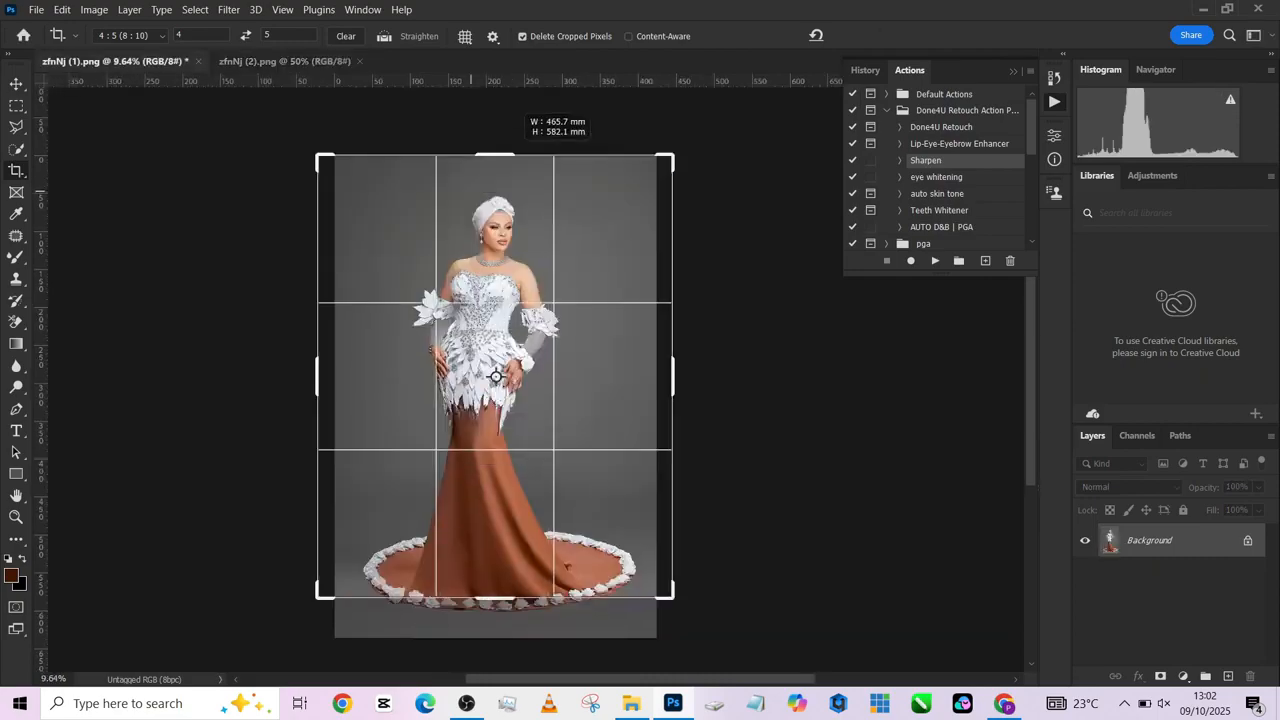
{"action": "left_click_drag", "start_coordinate": [508, 155], "coordinate": [521, 132]}
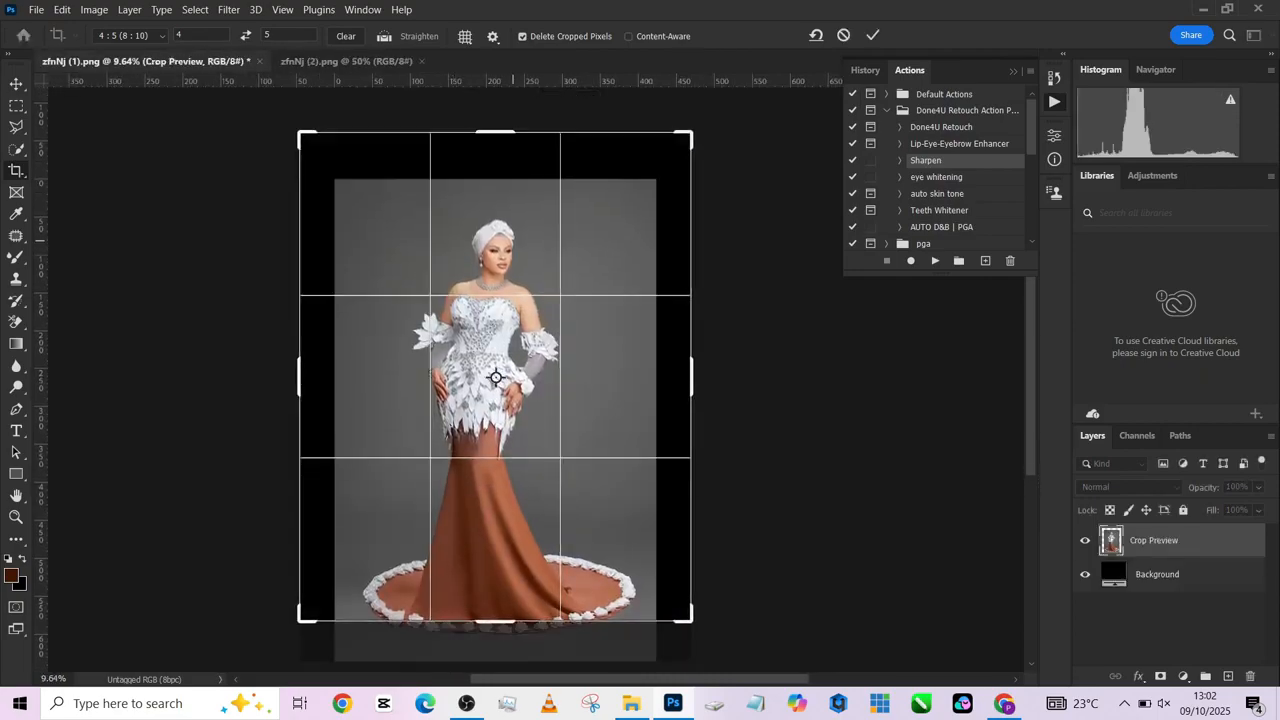
{"action": "left_click_drag", "start_coordinate": [513, 215], "coordinate": [511, 177]}
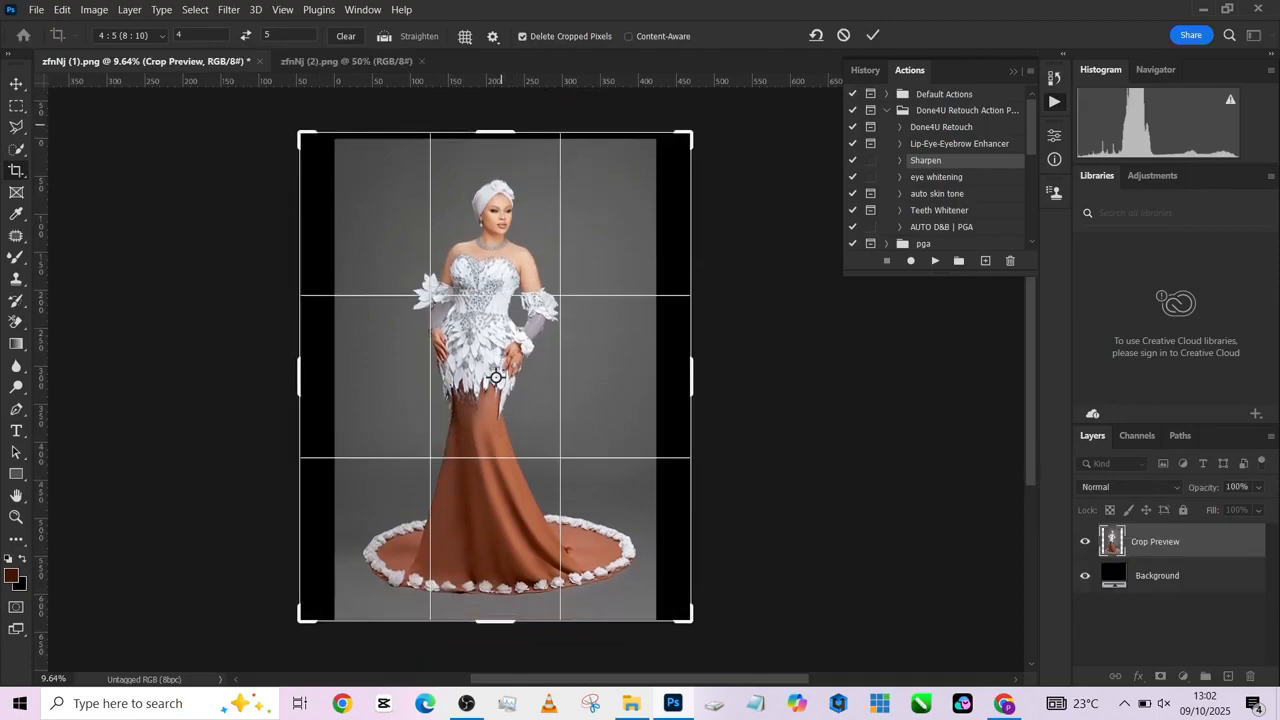
{"action": "left_click_drag", "start_coordinate": [502, 127], "coordinate": [505, 119]}
{"action": "left_click", "coordinate": [629, 37]}
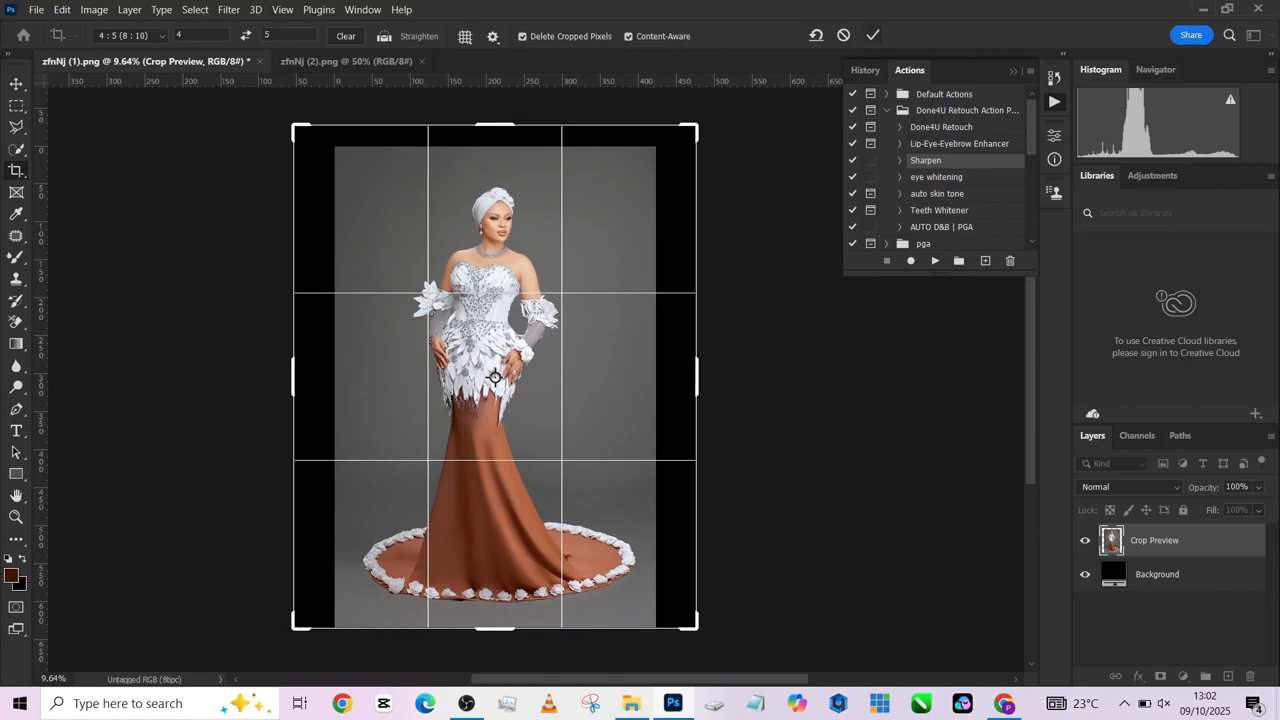
{"action": "left_click", "coordinate": [873, 35]}
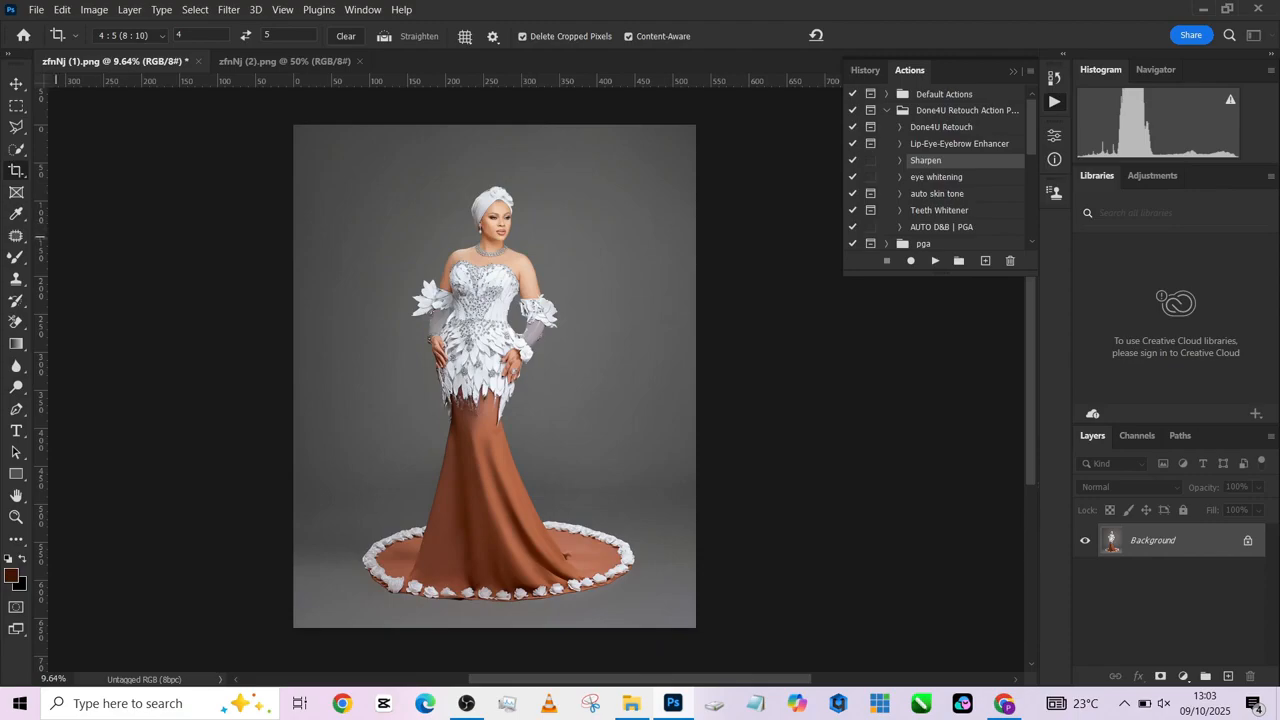
- Select the woman in the portrait and invert the selection to cover the grey backdrop
{"action": "key", "text": "w"}
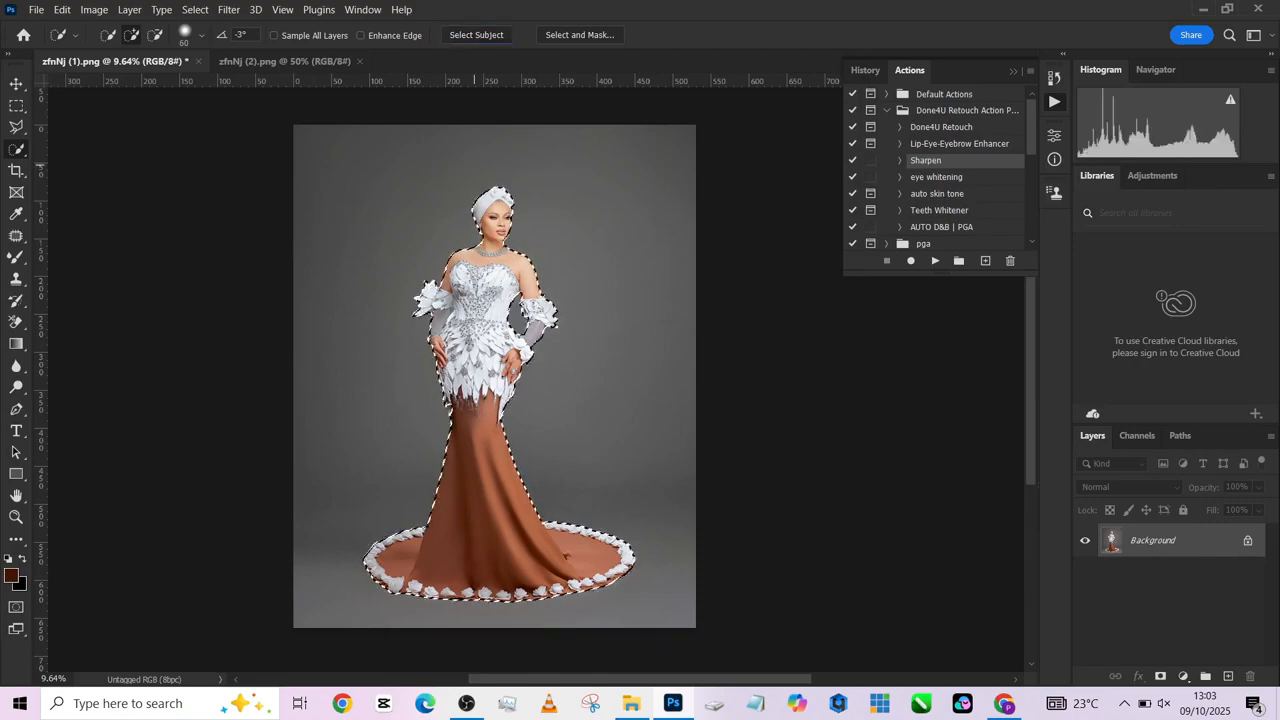
{"action": "right_click", "coordinate": [464, 394]}
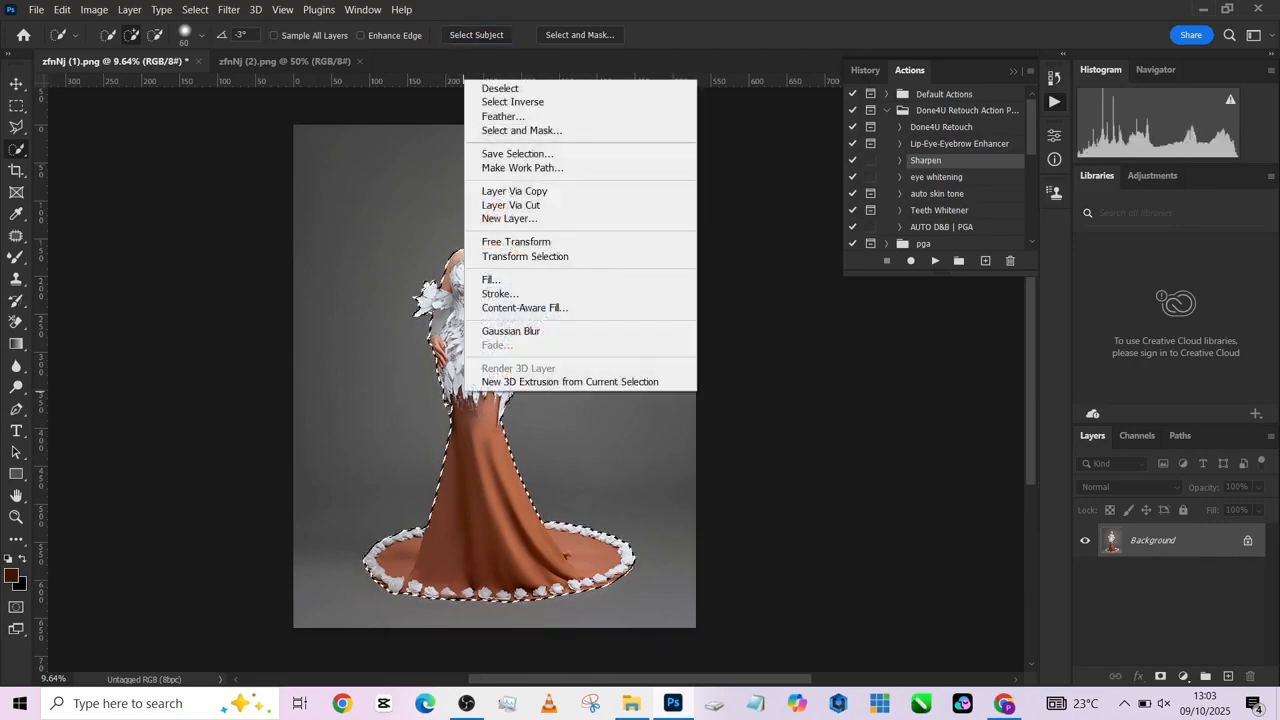
{"action": "left_click", "coordinate": [565, 101]}
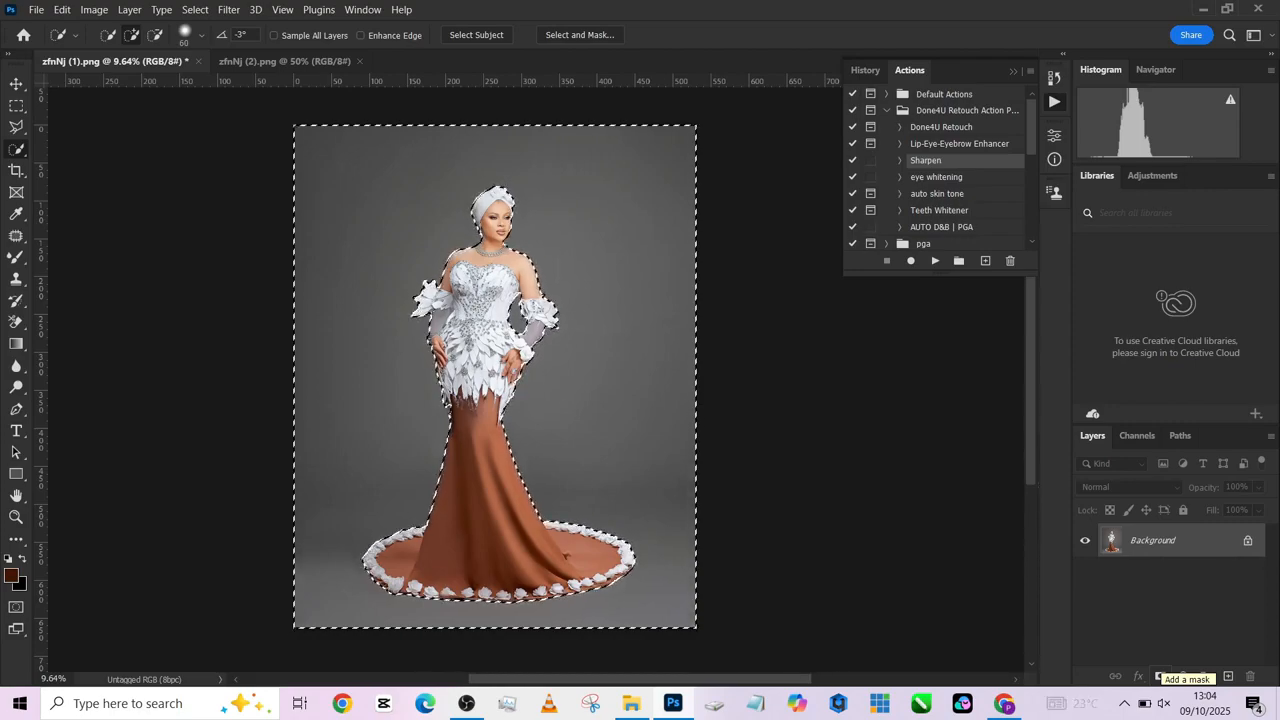
- Duplicate the Background layer and separate the selected backdrop from the copy with Layer Via Cut
{"action": "left_click_drag", "start_coordinate": [1170, 540], "coordinate": [1228, 676]}
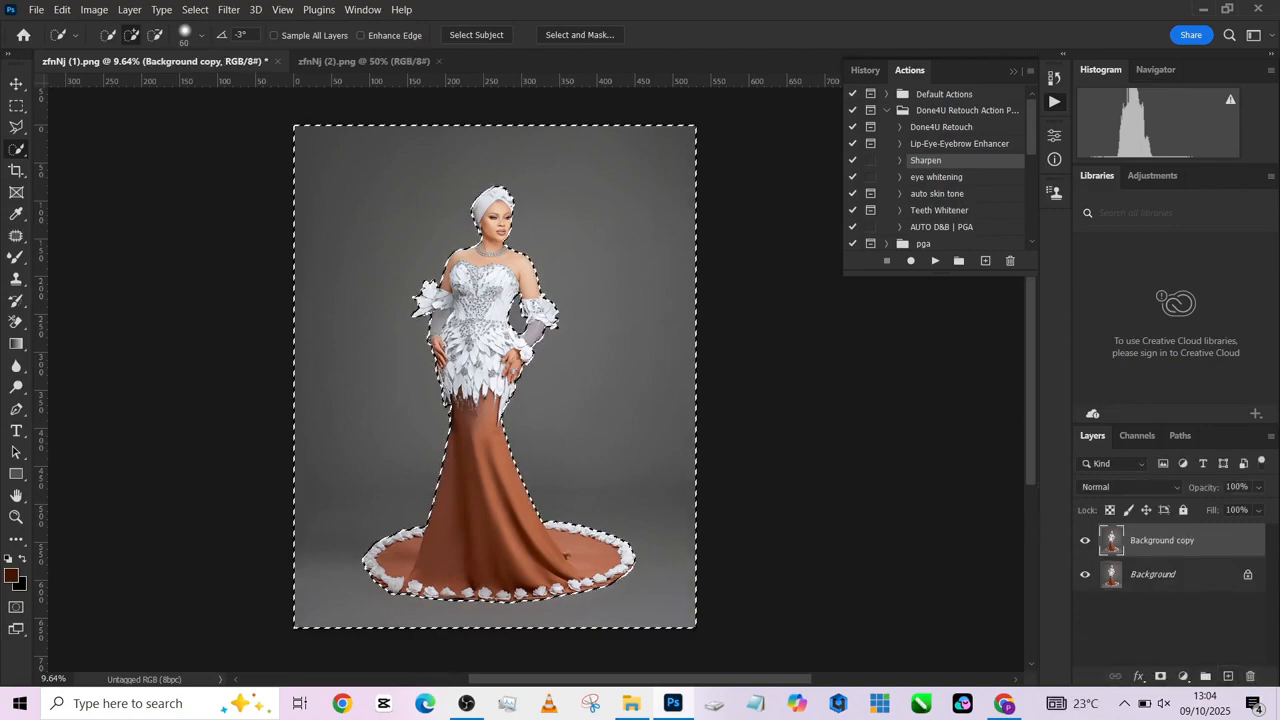
{"action": "right_click", "coordinate": [642, 118]}
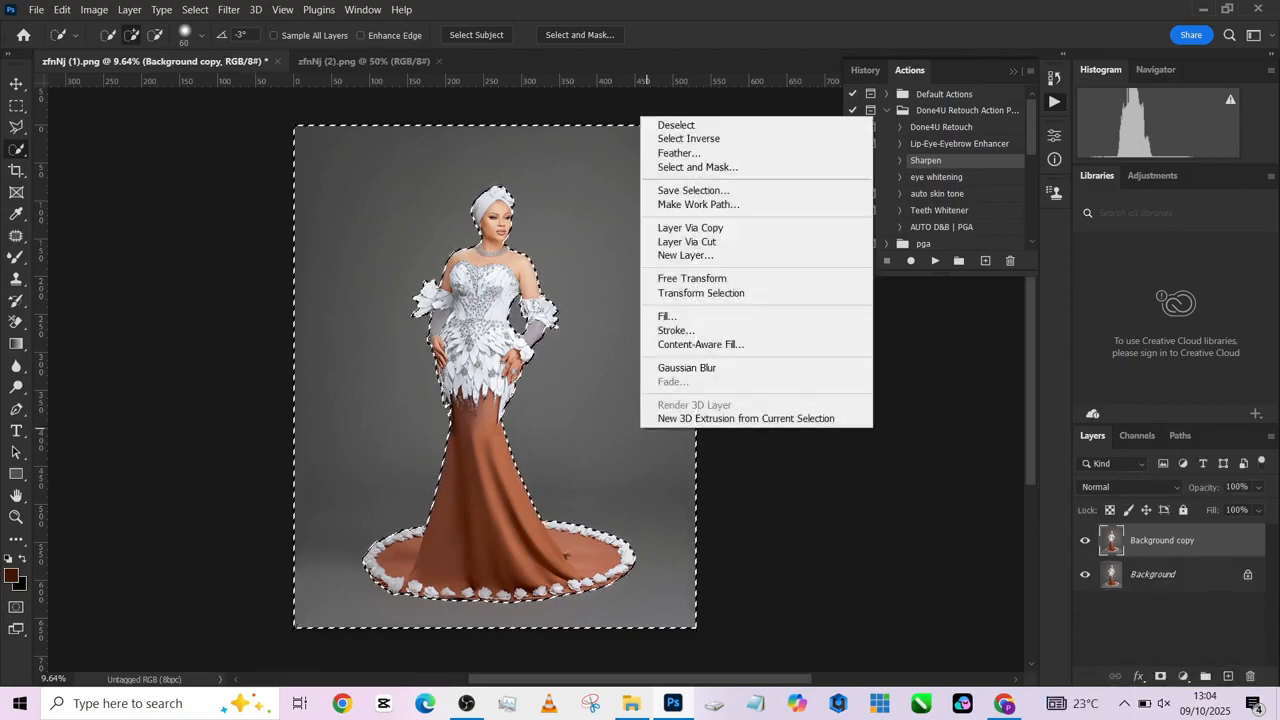
{"action": "left_click", "coordinate": [690, 241]}
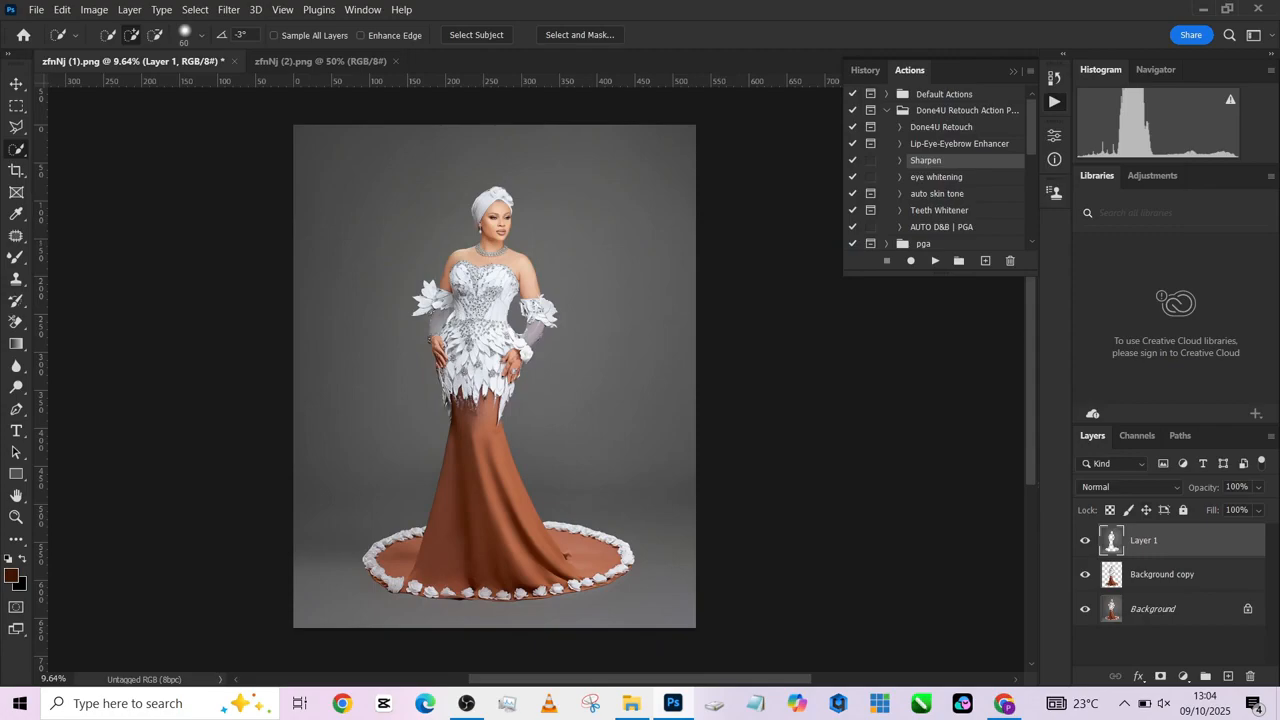
- Load the cut-out backdrop layer as a selection, apply a Gaussian Blur with a 30.4-pixel radius, and deselect
{"action": "left_click", "coordinate": [1111, 540], "text": "ctrl"}
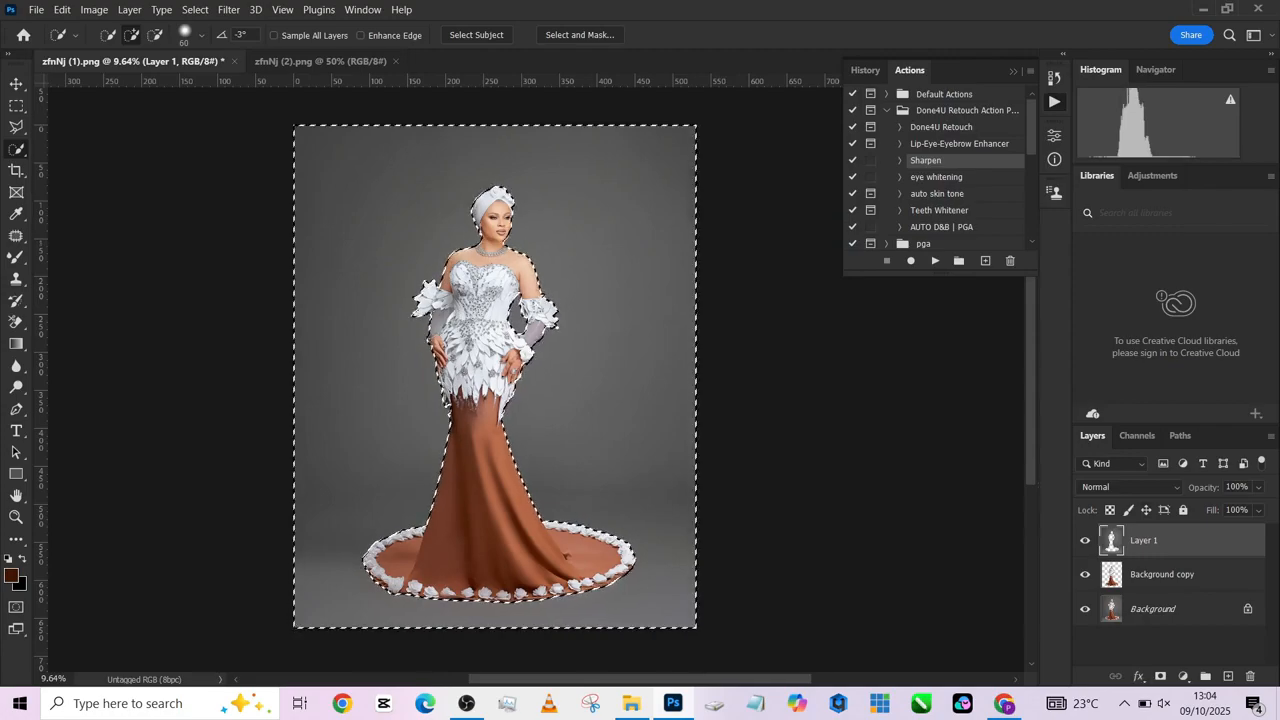
{"action": "left_click", "coordinate": [229, 9]}
{"action": "mouse_move", "coordinate": [330, 209]}
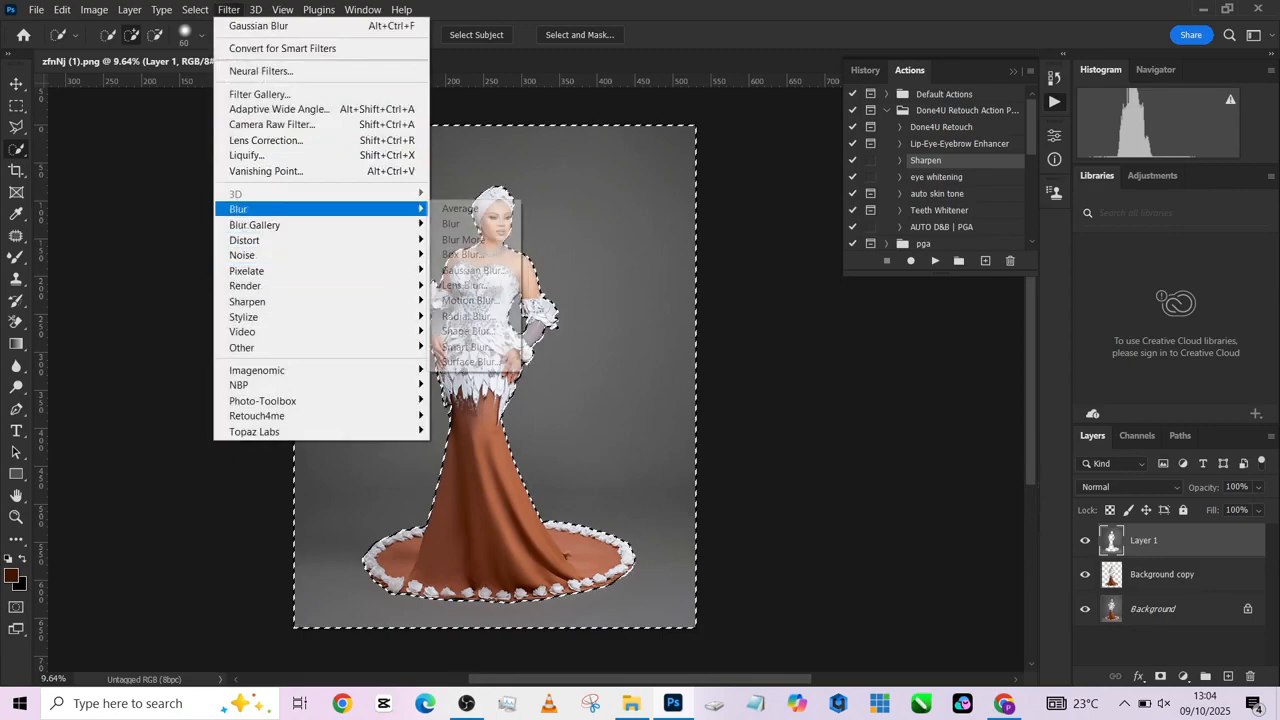
{"action": "left_click", "coordinate": [468, 270]}
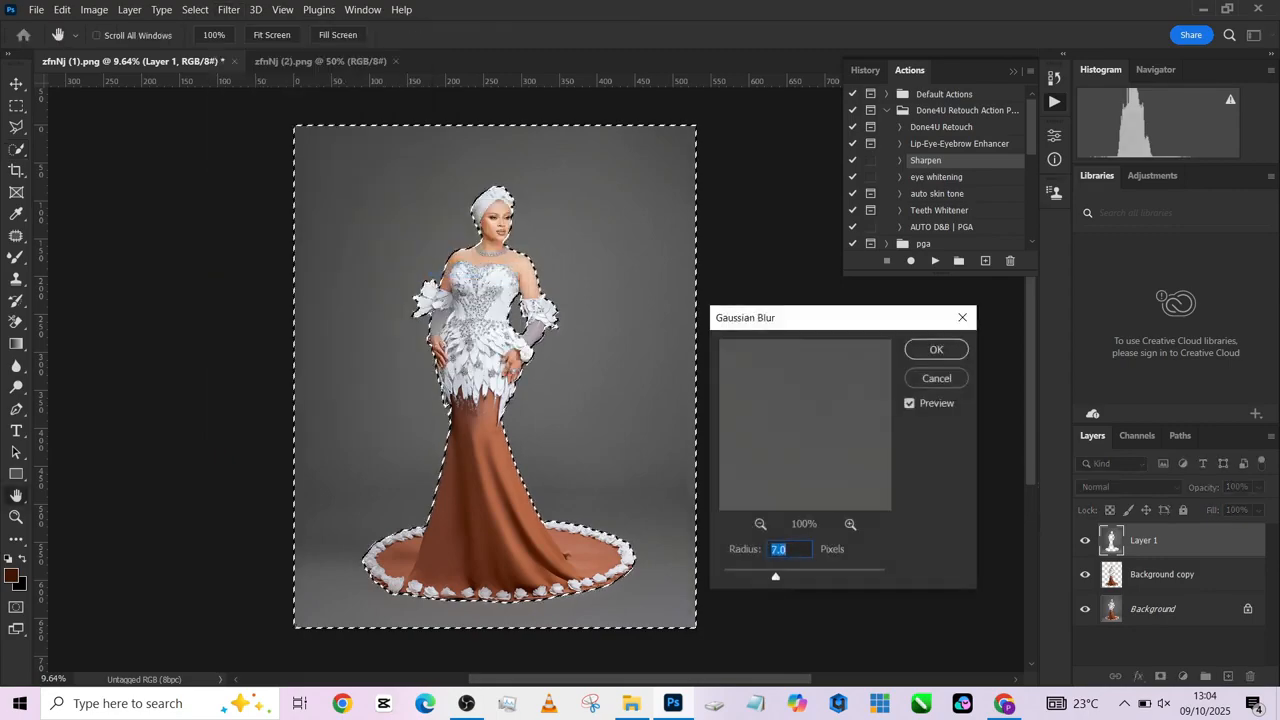
{"action": "left_click_drag", "start_coordinate": [775, 576], "coordinate": [800, 576]}
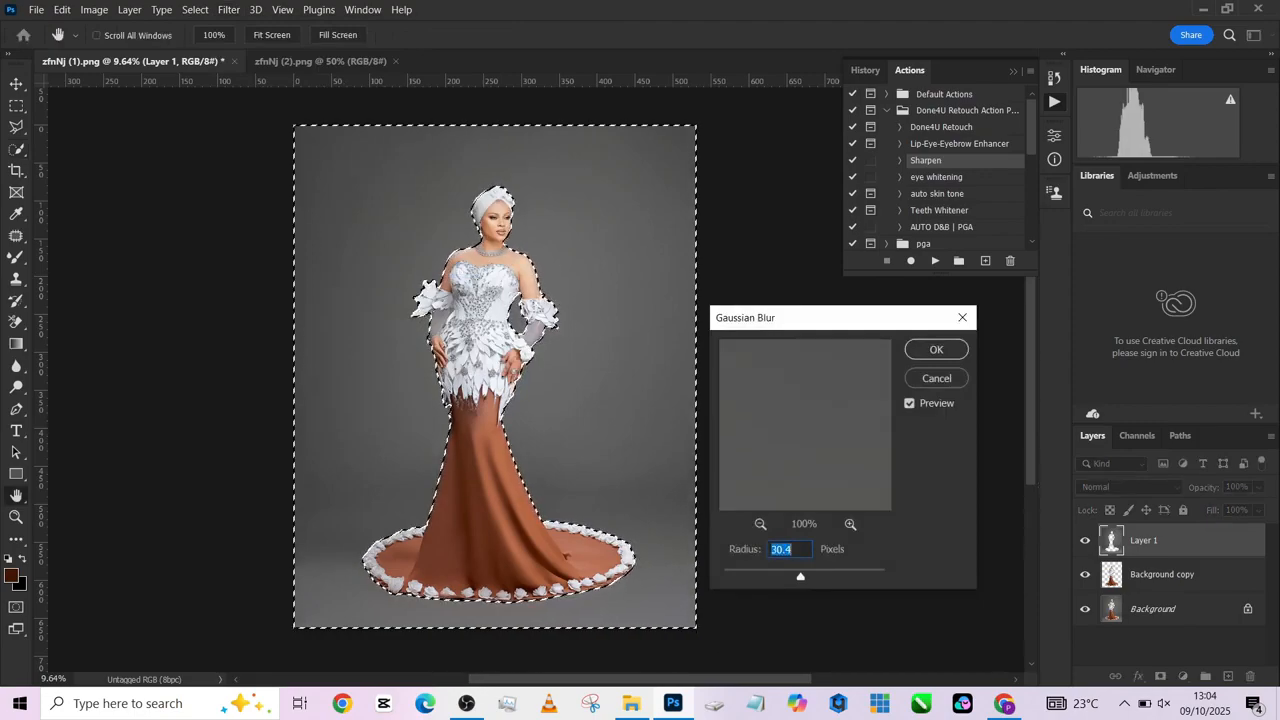
{"action": "mouse_move", "coordinate": [800, 576]}
{"action": "left_mouse_down"}
{"action": "mouse_move", "coordinate": [849, 576]}
{"action": "mouse_move", "coordinate": [800, 576]}
{"action": "left_mouse_up"}
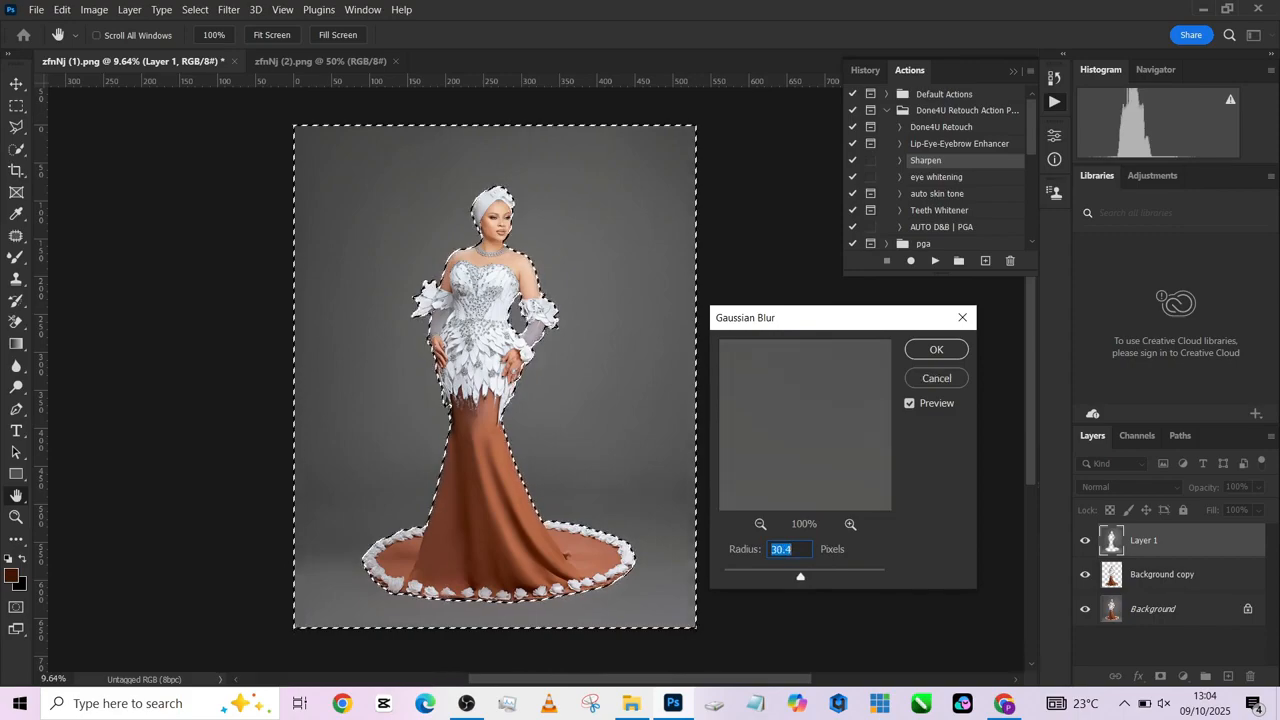
{"action": "left_click", "coordinate": [936, 349]}
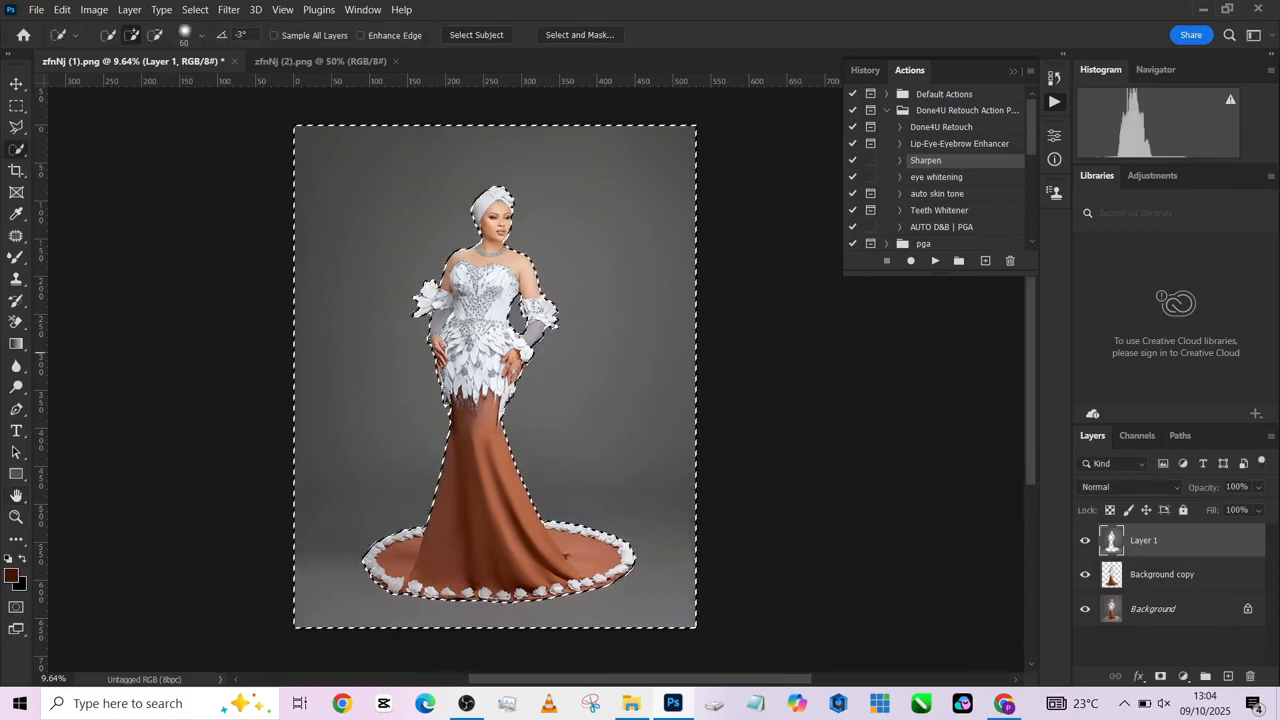
{"action": "key", "text": "ctrl+d"}
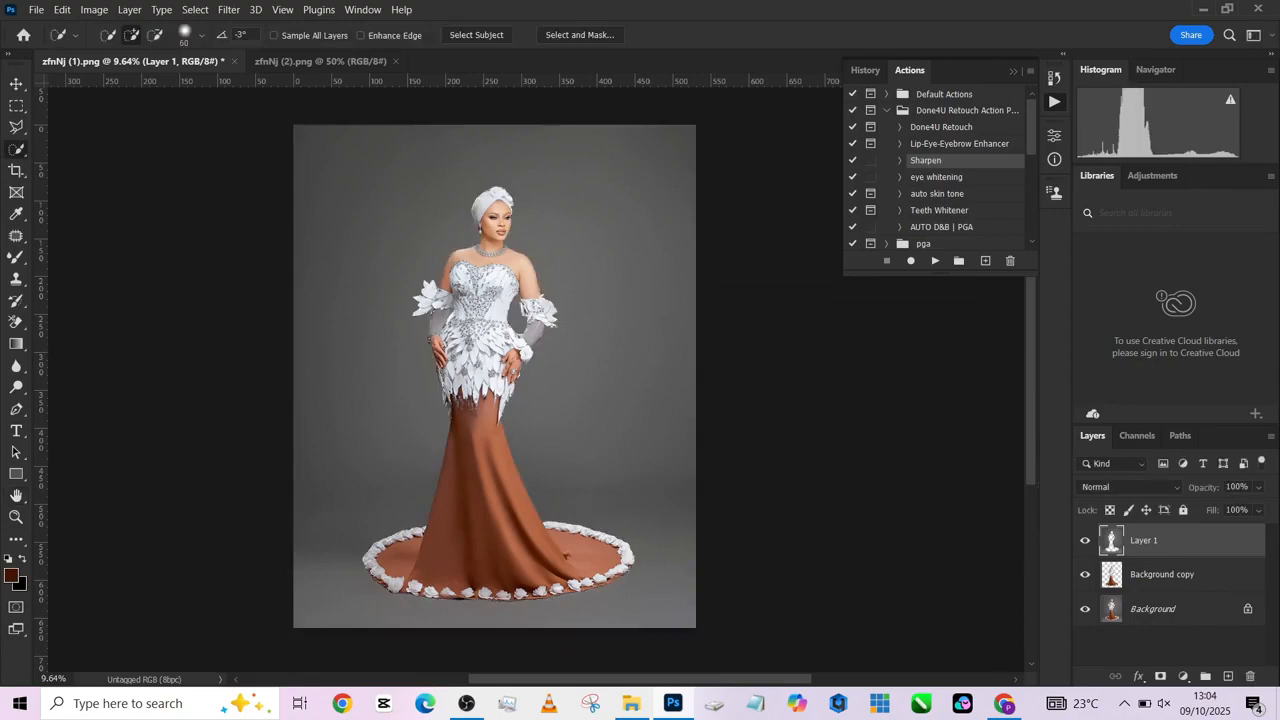
- Place the woman's cutout layer, Background copy, above the blurred backdrop layer and make Layer 1 active
{"action": "left_click_drag", "start_coordinate": [1162, 575], "coordinate": [1162, 530]}
{"action": "left_click", "coordinate": [1162, 575]}
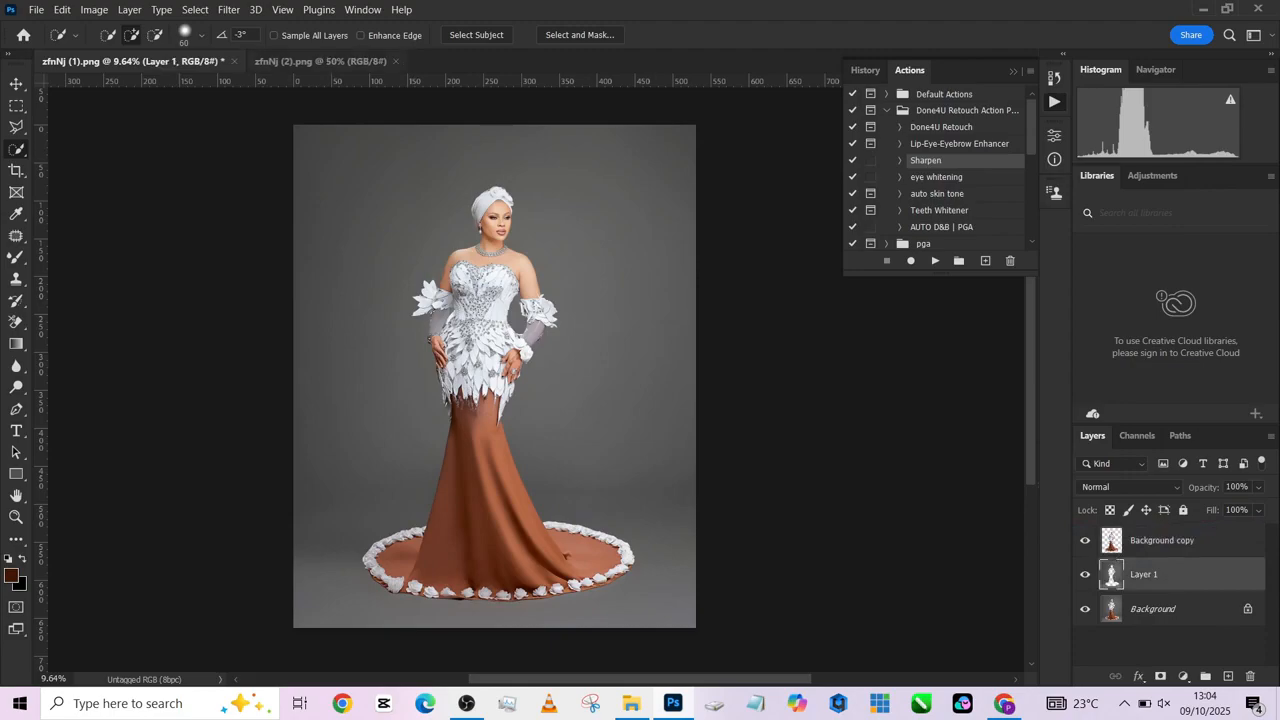
- Unlock the columned hall's layer in zfnNj (2).png and copy it into zfnNj (1).png between the woman's cutout and Layer 1
{"action": "left_click", "coordinate": [321, 62]}
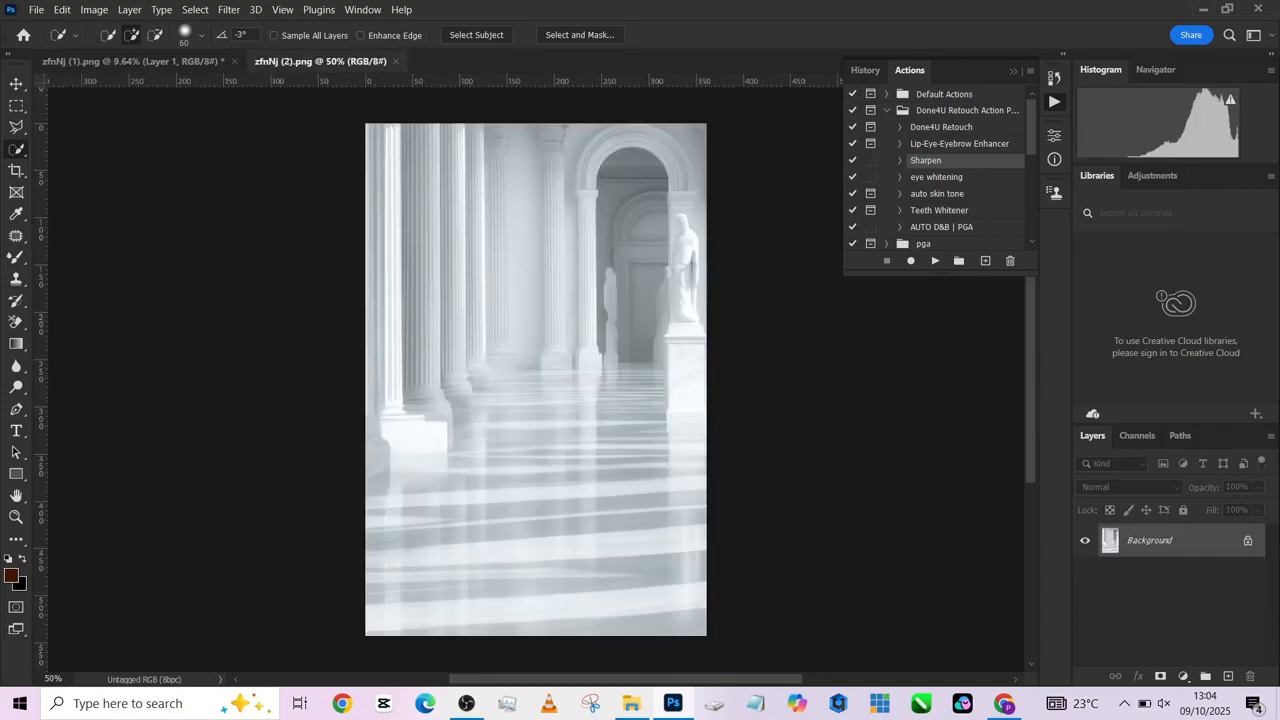
{"action": "left_click", "coordinate": [1248, 540]}
{"action": "double_click", "coordinate": [1200, 540]}
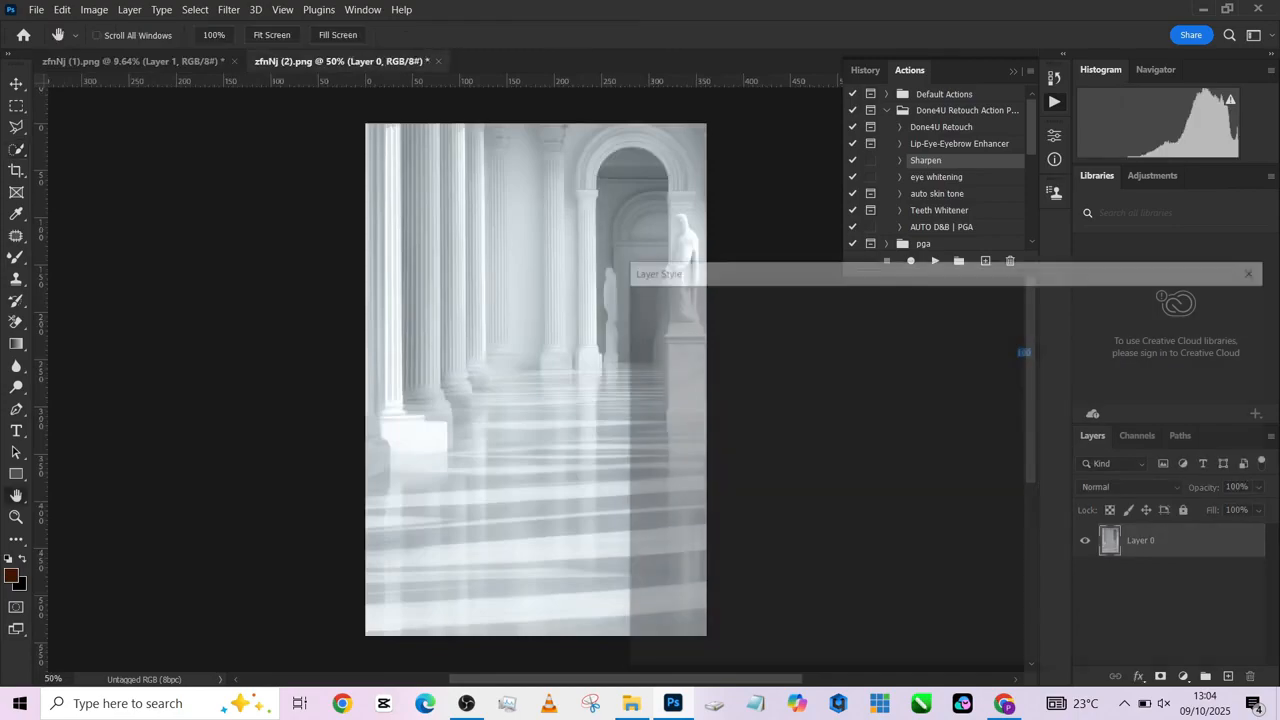
{"action": "key", "text": "Escape"}
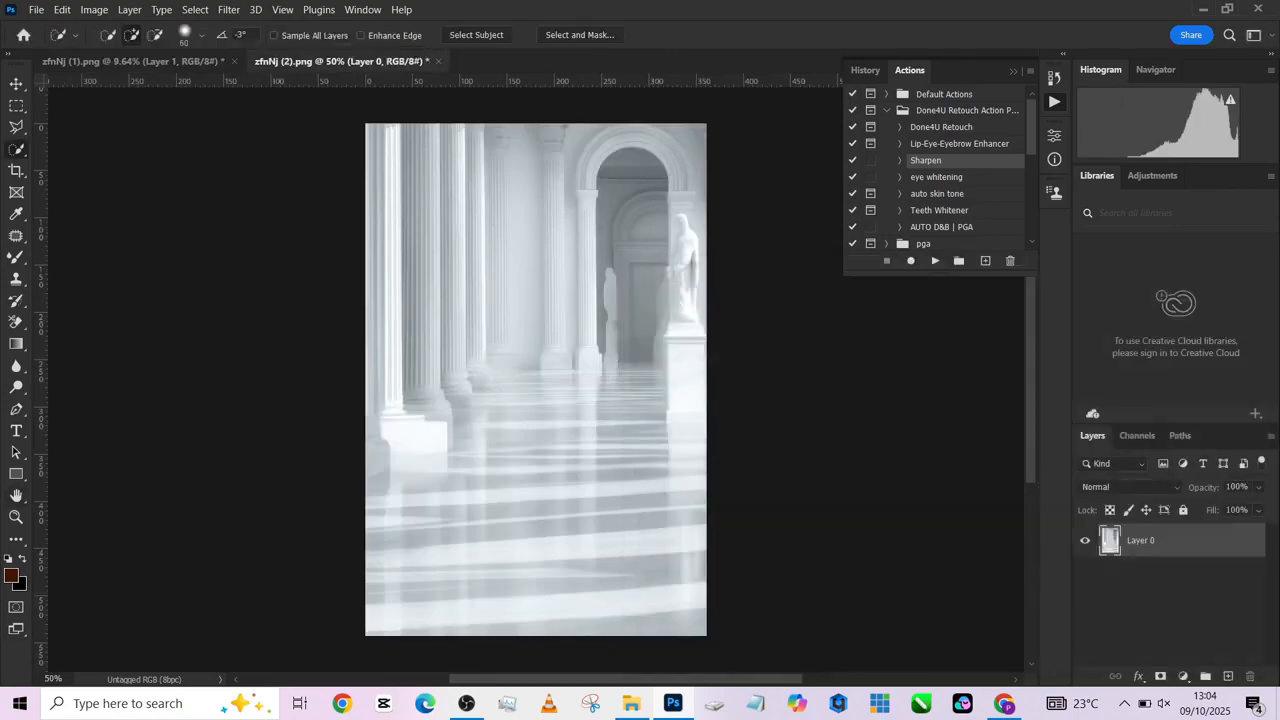
{"action": "key", "text": "v"}
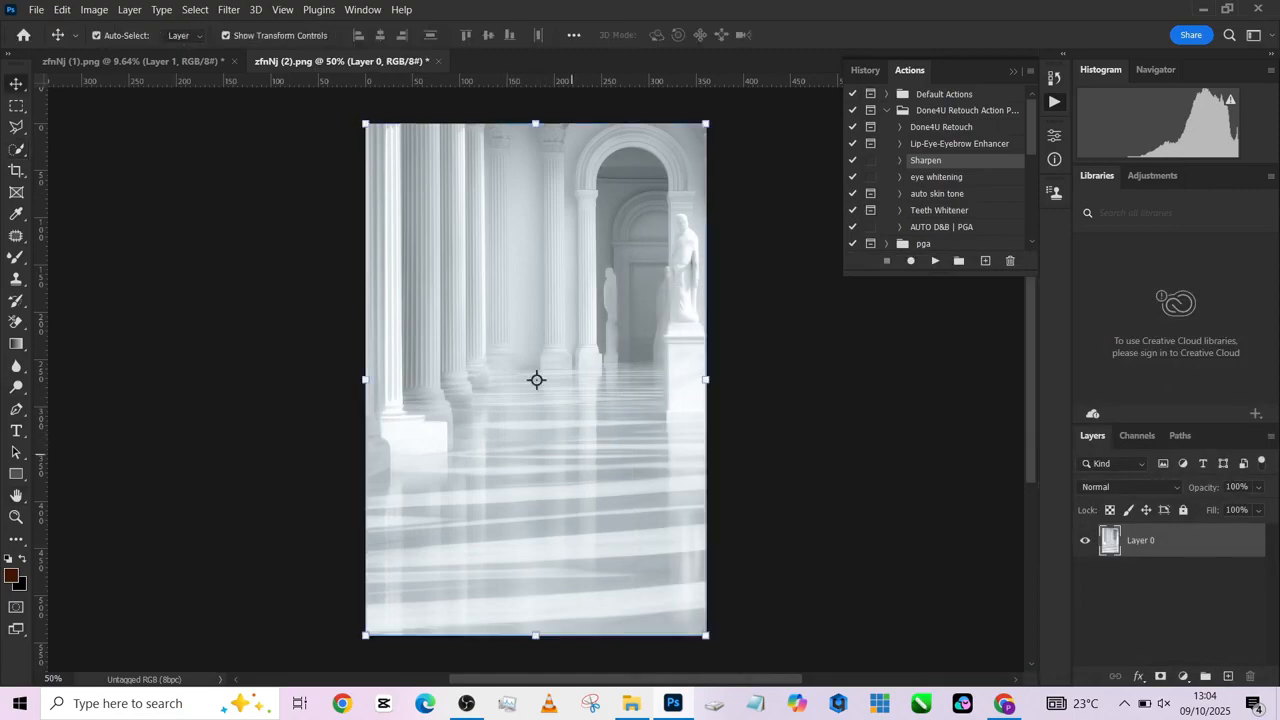
{"action": "left_click_drag", "start_coordinate": [572, 456], "coordinate": [140, 62]}
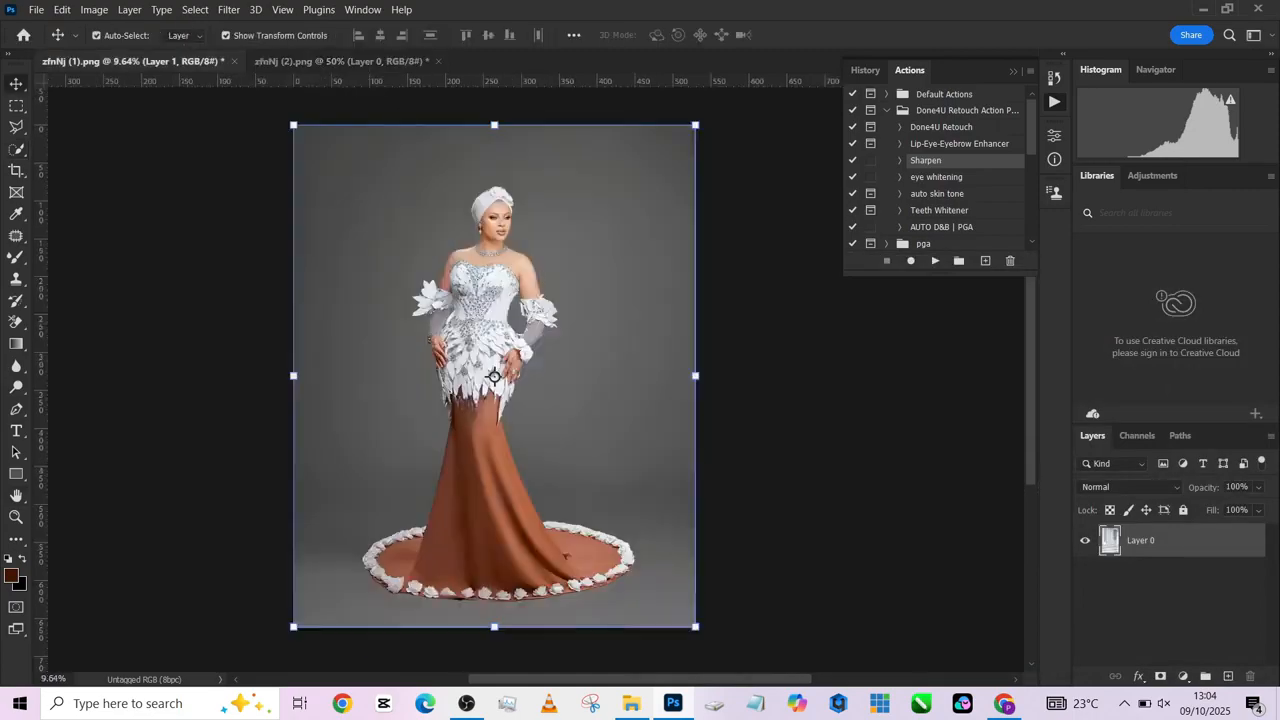
{"action": "left_click_drag", "start_coordinate": [494, 376], "coordinate": [494, 376]}
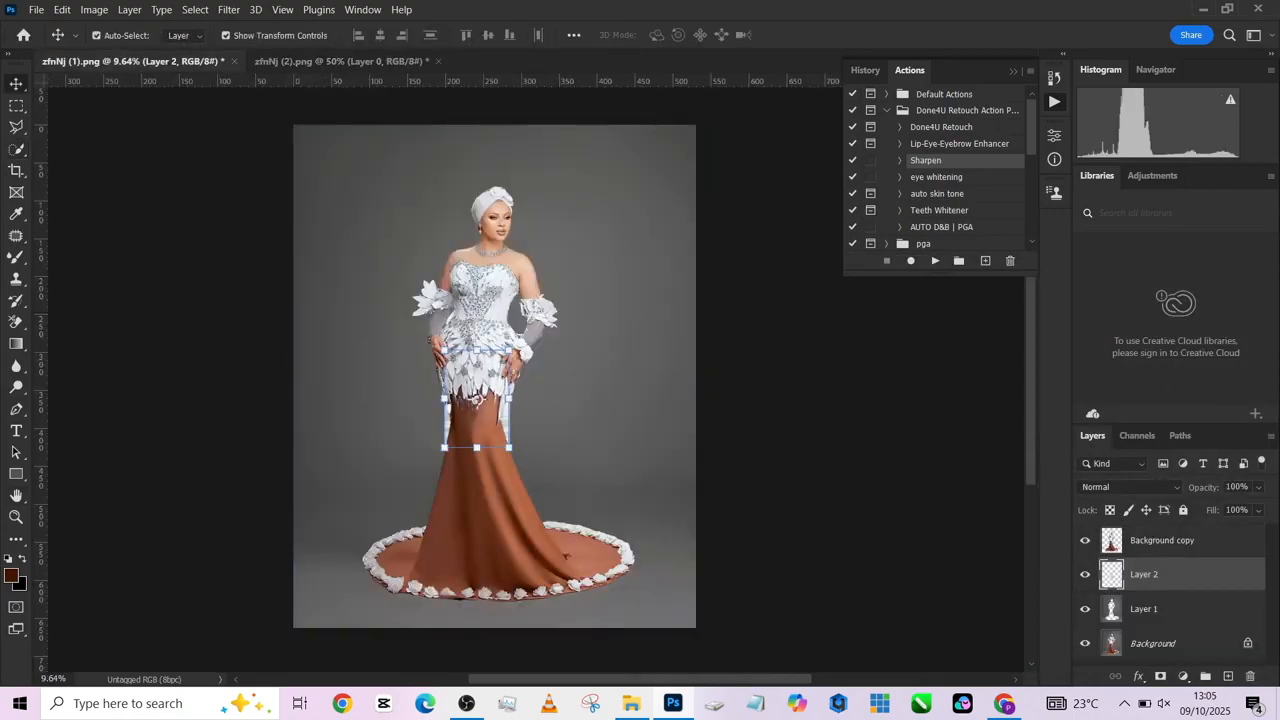
- Enlarge the columned hall layer with Free Transform and position it to cover the entire canvas behind the woman
{"action": "key", "text": "ctrl"}
{"action": "key", "text": "ctrl+t"}
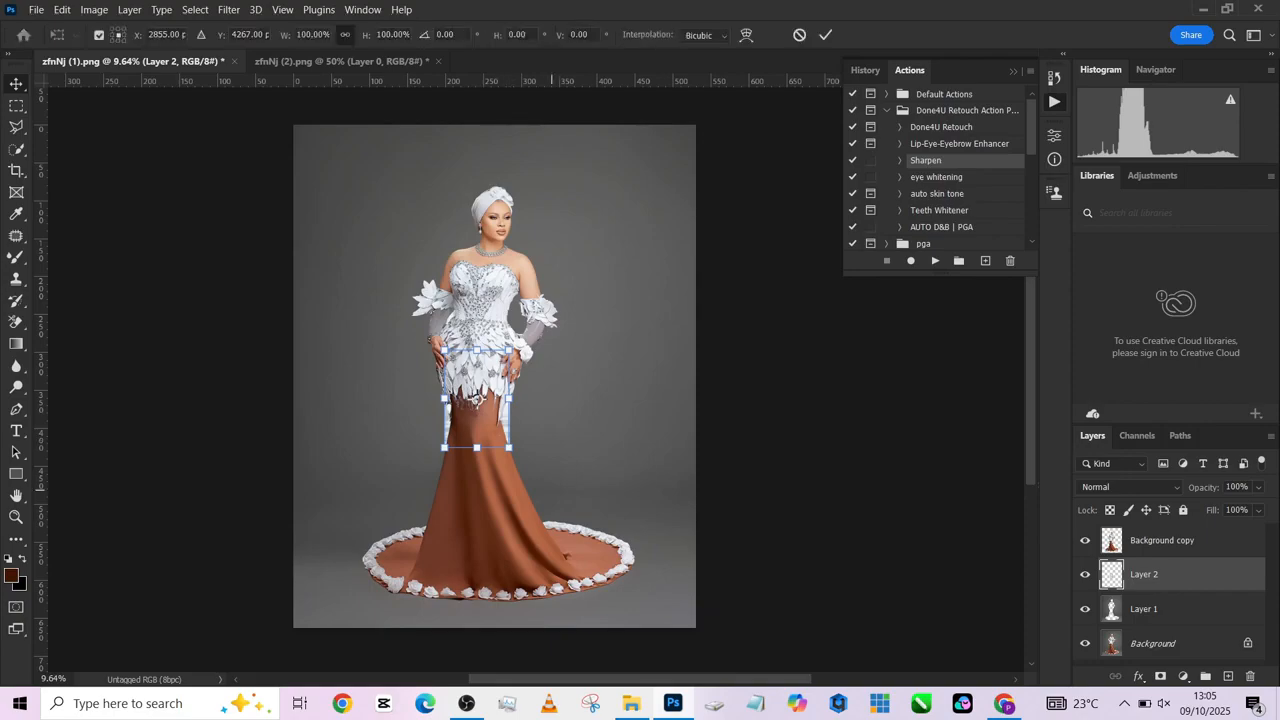
{"action": "left_click_drag", "start_coordinate": [509, 447], "coordinate": [658, 671]}
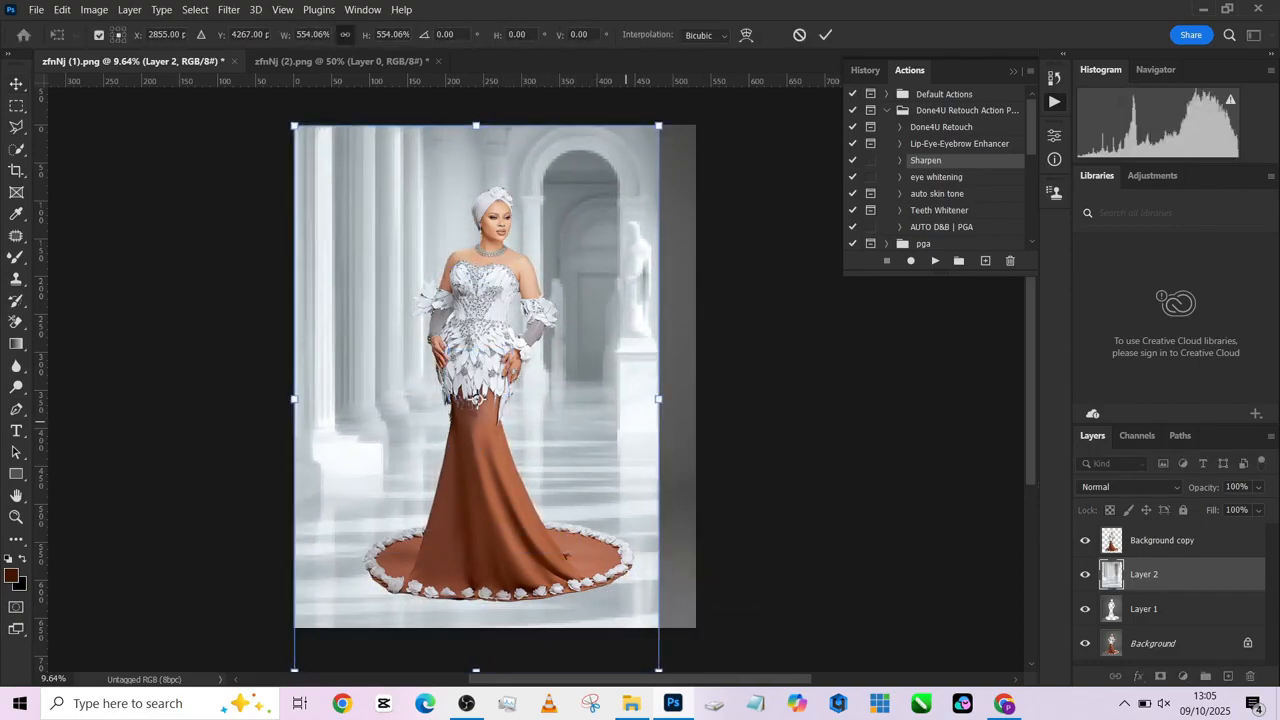
{"action": "left_click_drag", "start_coordinate": [658, 399], "coordinate": [702, 400]}
{"action": "left_click", "coordinate": [481, 253], "text": "alt"}
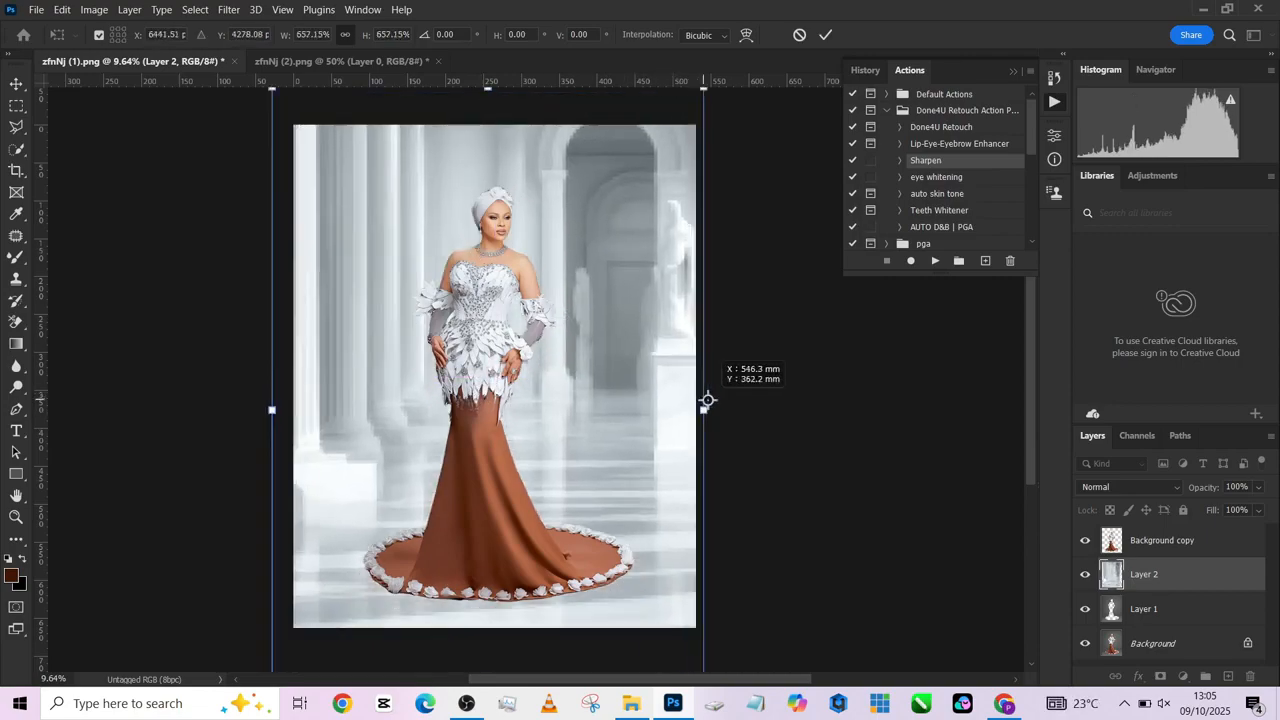
{"action": "left_click", "coordinate": [479, 262], "text": "alt"}
{"action": "left_click_drag", "start_coordinate": [478, 263], "coordinate": [485, 260]}
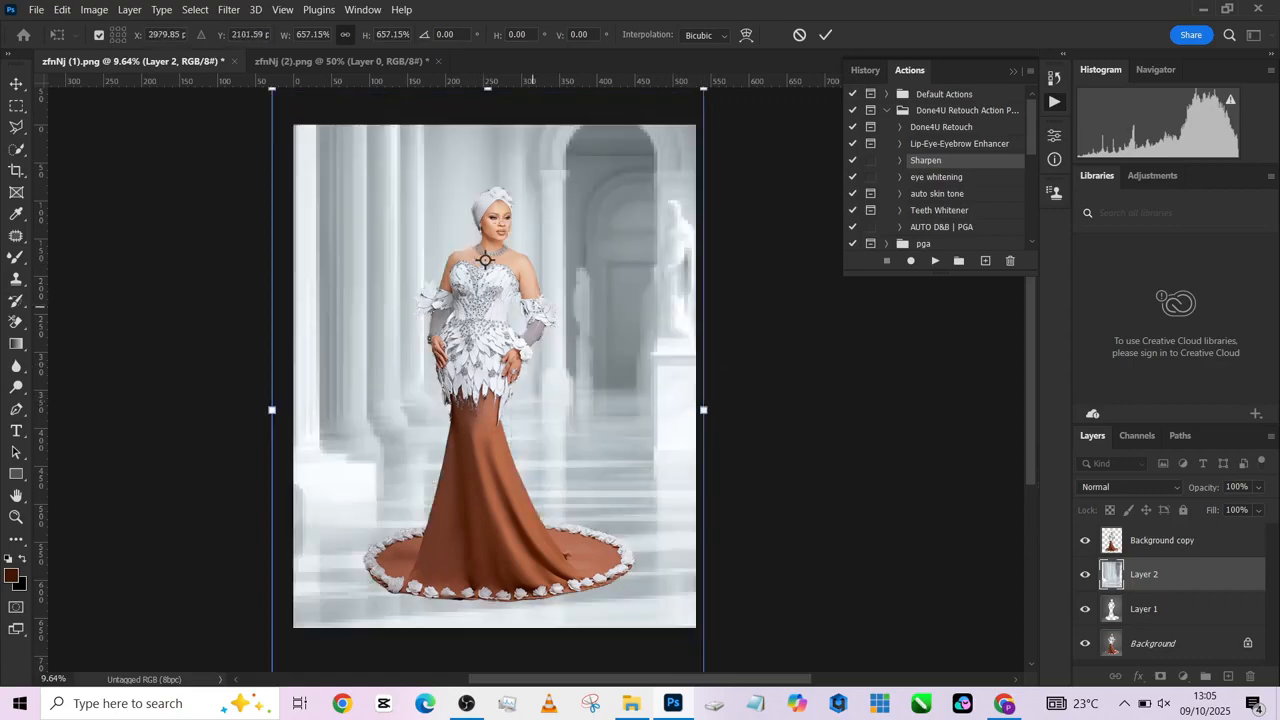
{"action": "mouse_move", "coordinate": [703, 405]}
{"action": "left_mouse_down"}
{"action": "mouse_move", "coordinate": [717, 413]}
{"action": "mouse_move", "coordinate": [706, 412]}
{"action": "left_mouse_up"}
{"action": "key", "text": "Return"}
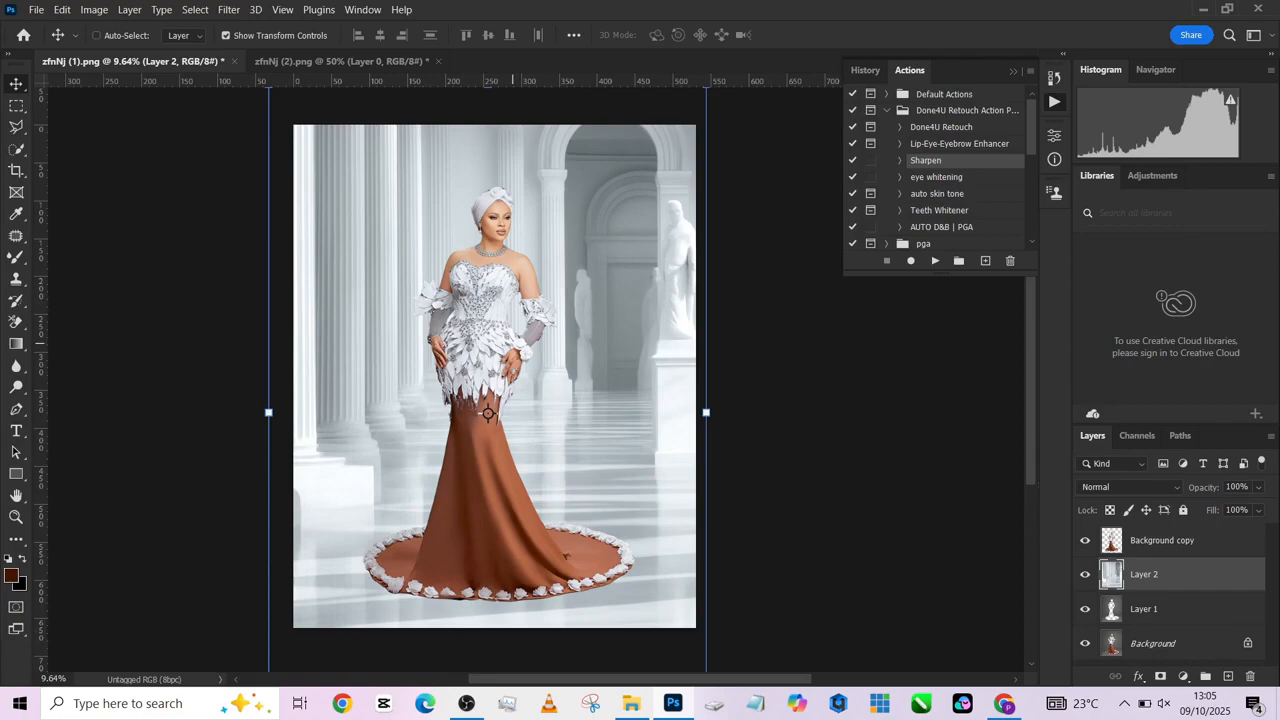
- Set the columned hall layer, Layer 2, to the Overlay blend mode
{"action": "left_click", "coordinate": [1128, 487]}
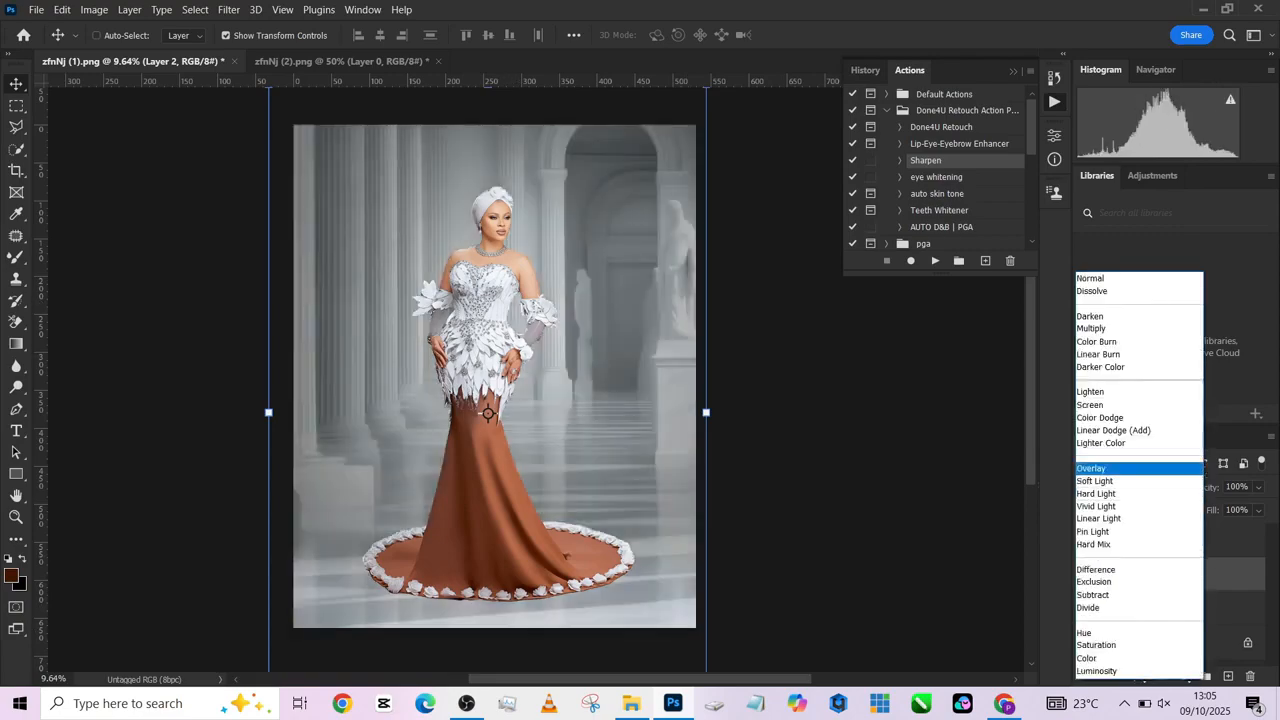
{"action": "key", "text": "Return"}
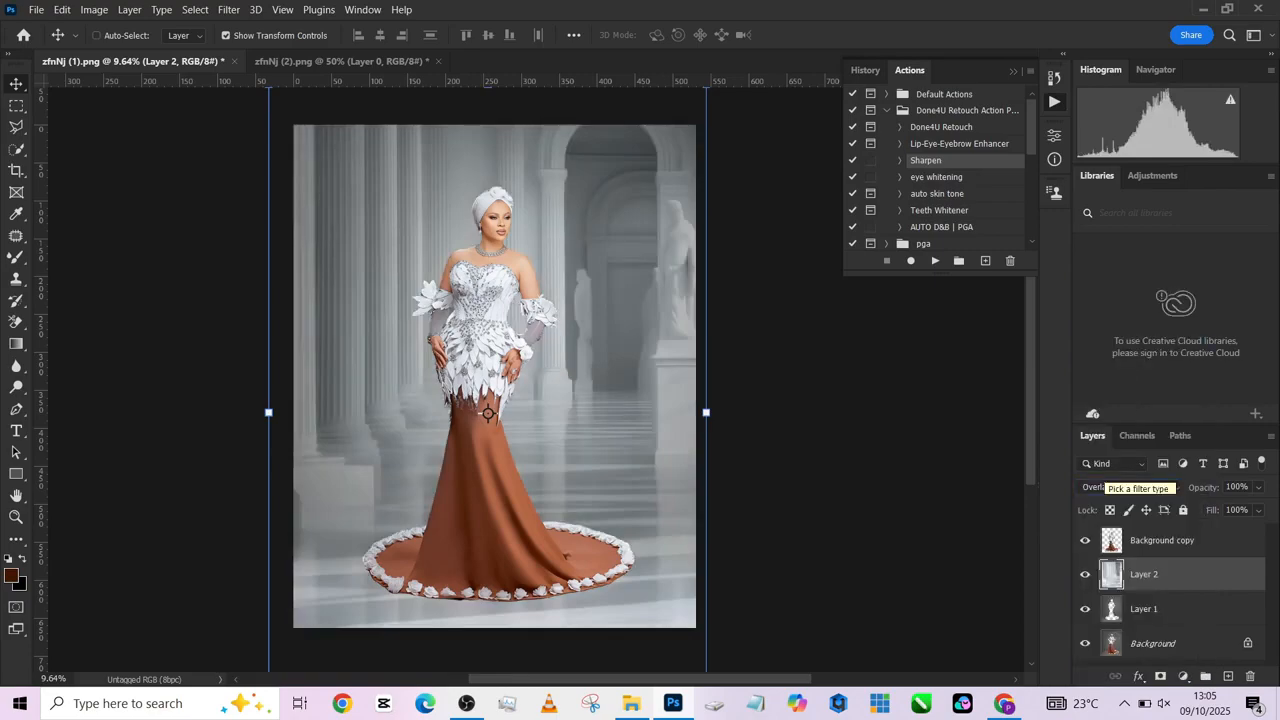
- Add a Solid Color fill in grey 838282 above Layer 1 and set its blend mode to Color
{"action": "left_click", "coordinate": [1143, 615]}
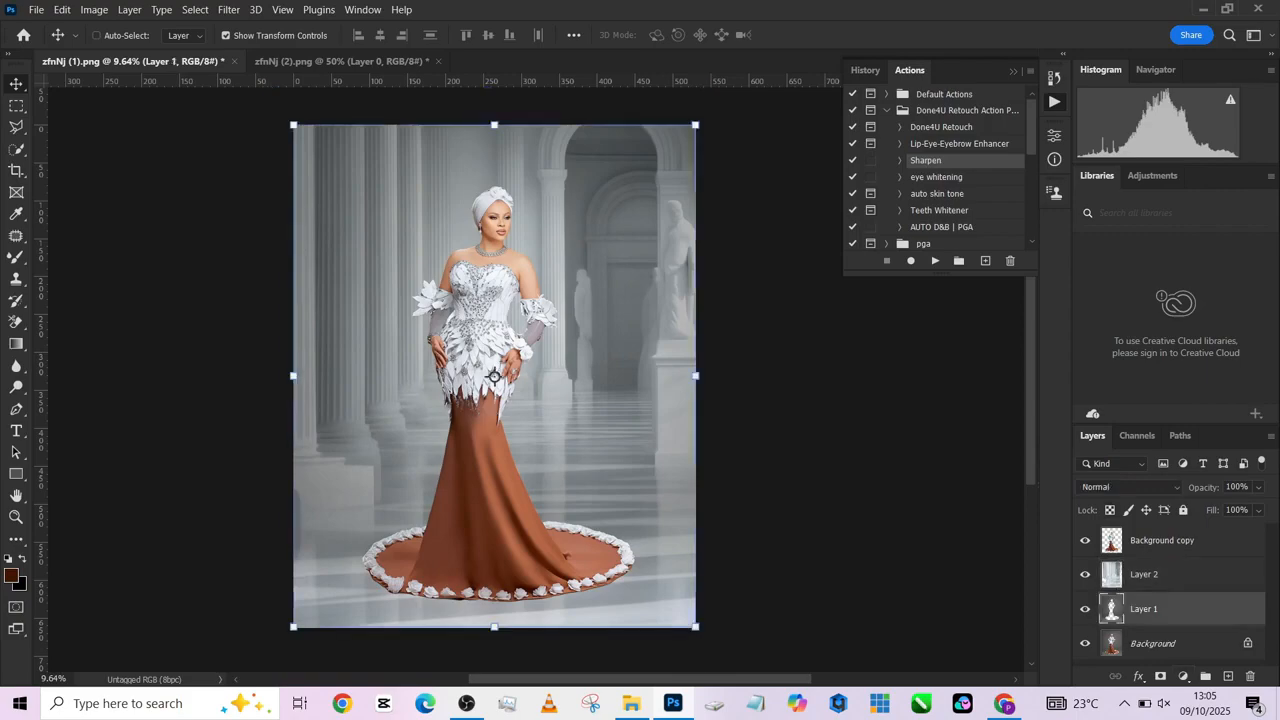
{"action": "left_click", "coordinate": [1183, 676]}
{"action": "left_click", "coordinate": [1170, 384]}
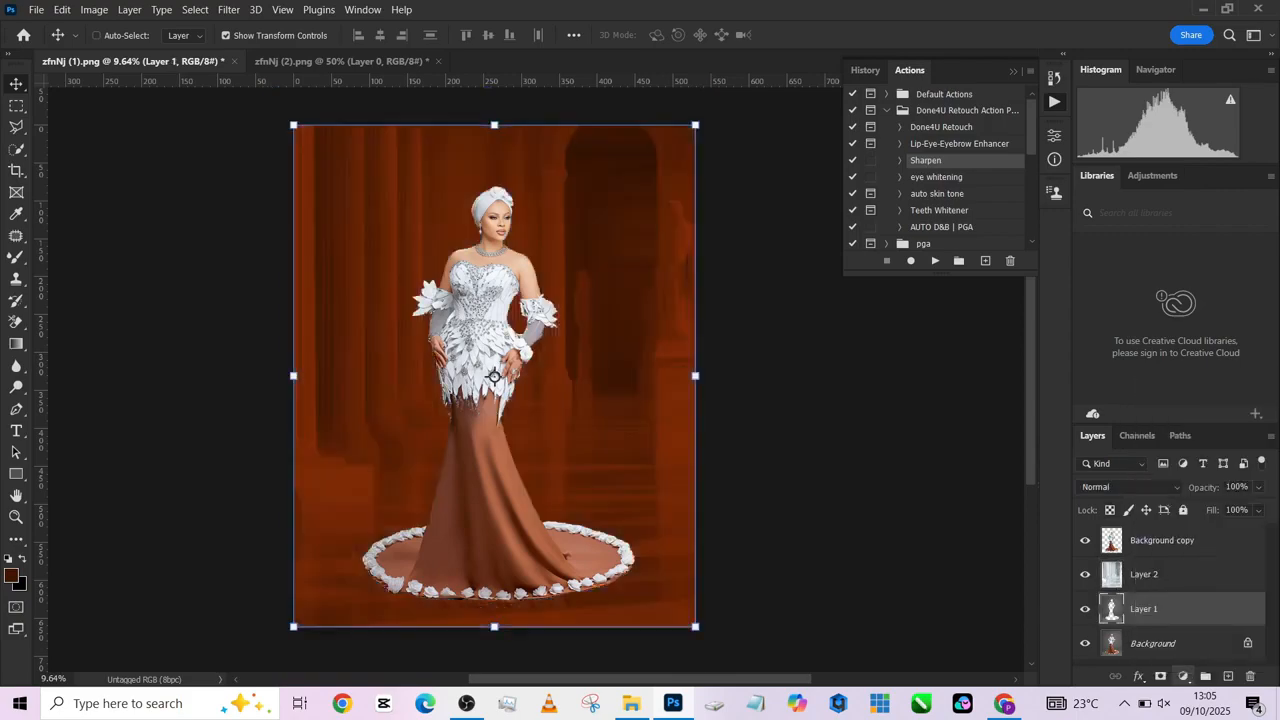
{"action": "left_click", "coordinate": [839, 283]}
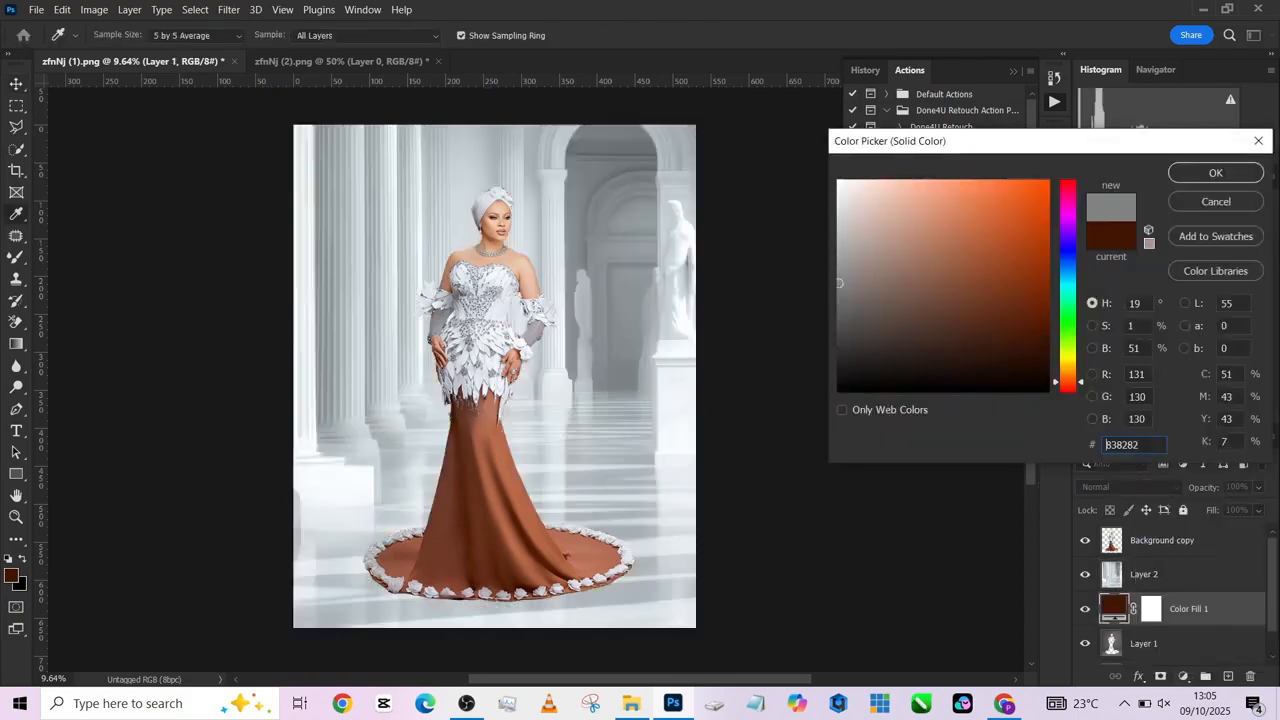
{"action": "left_click", "coordinate": [1216, 172]}
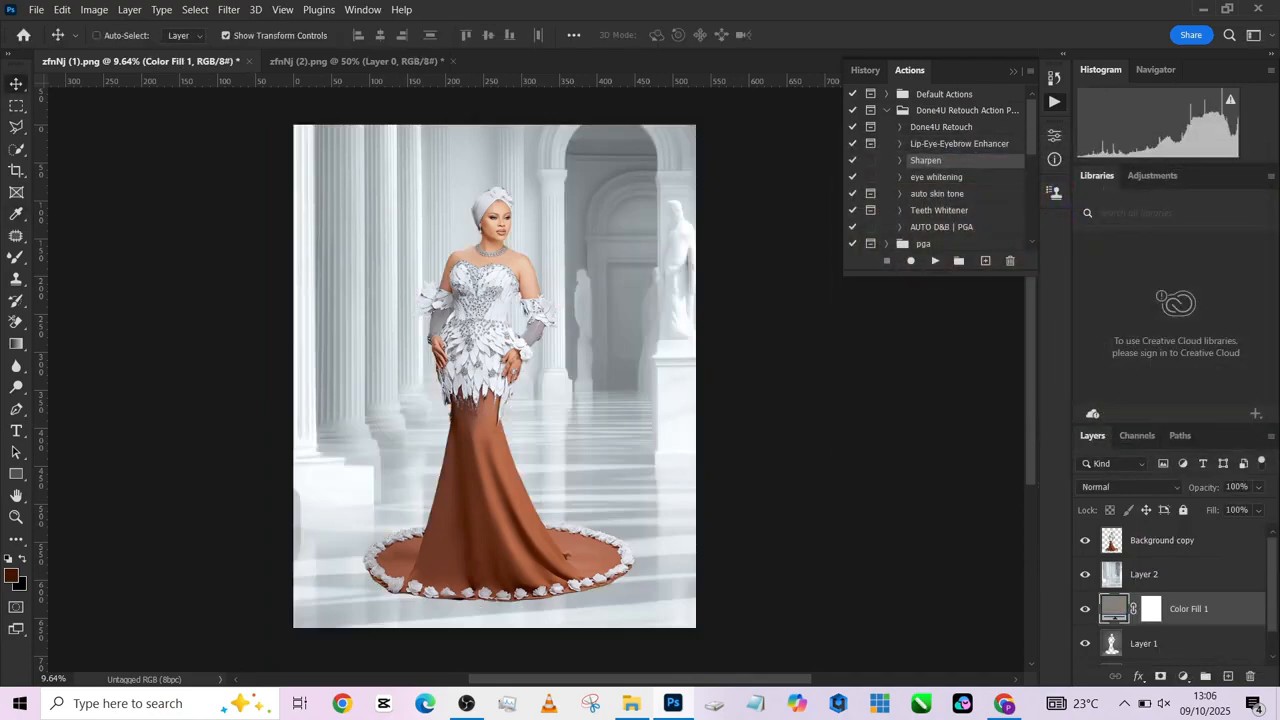
{"action": "left_click", "coordinate": [1130, 487]}
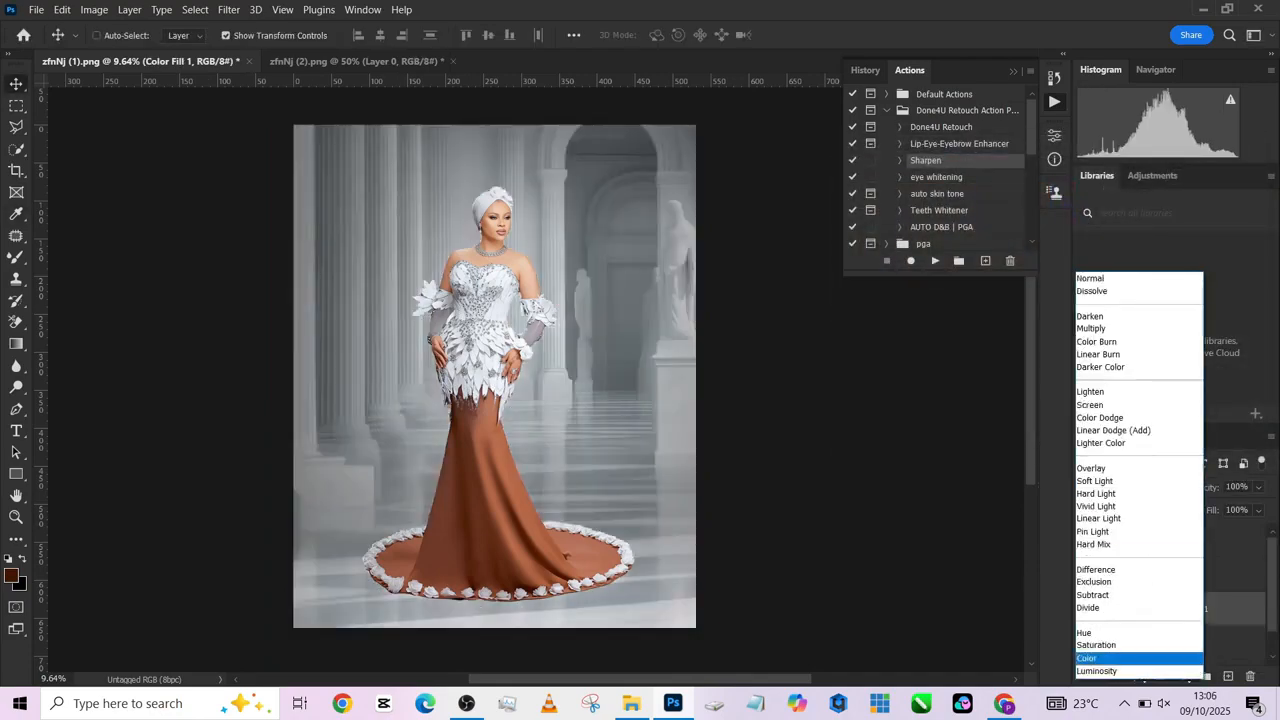
{"action": "left_click", "coordinate": [1118, 658]}
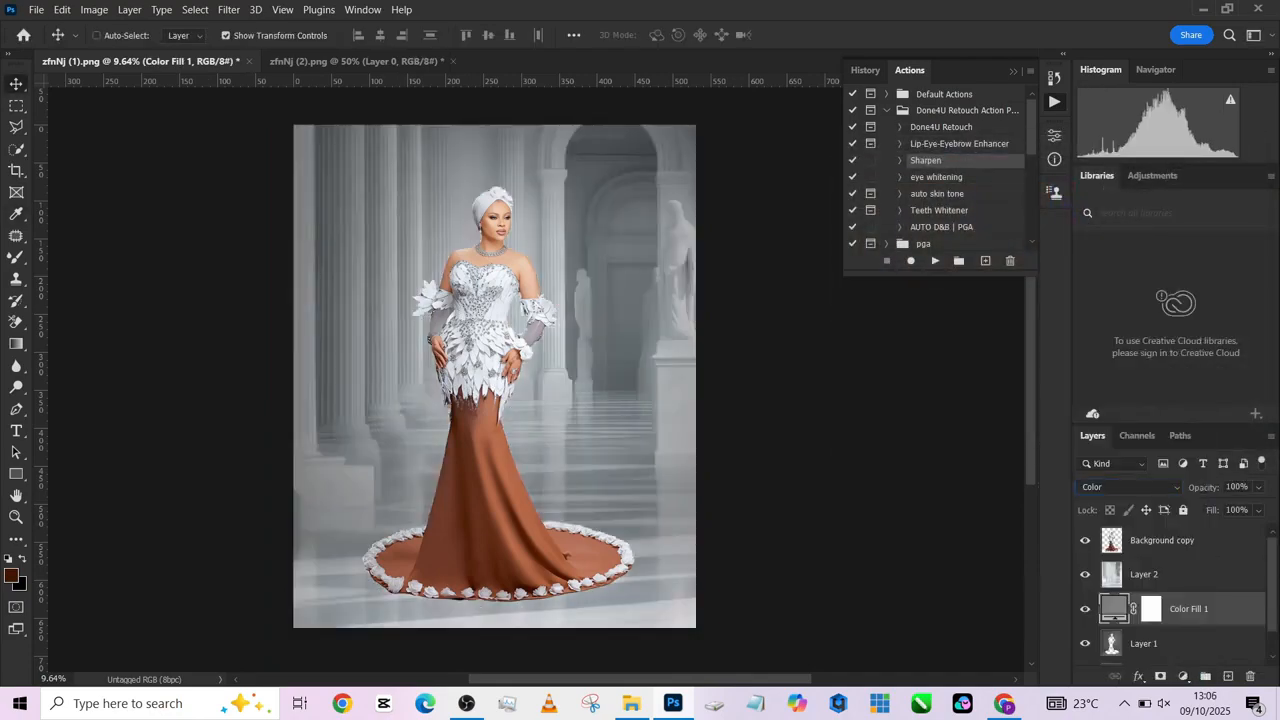
- Change the solid colour fill layer to the neutral grey 888888
{"action": "double_click", "coordinate": [1114, 608]}
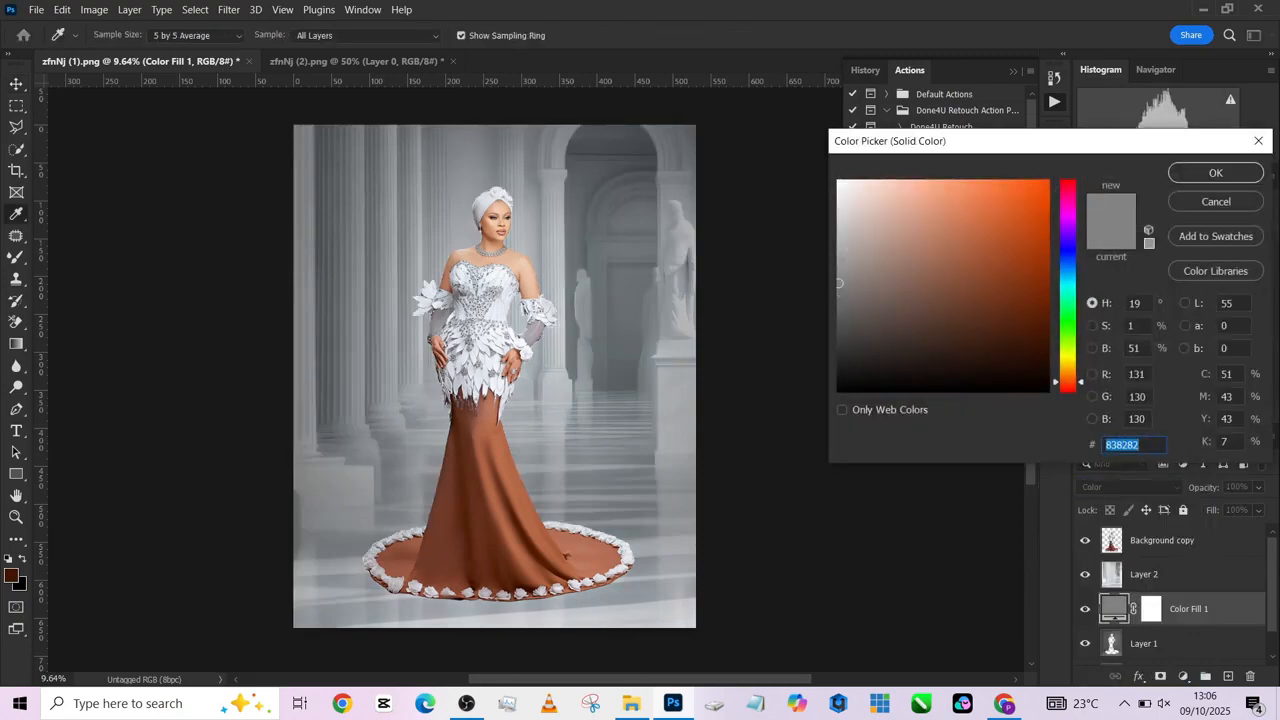
{"action": "mouse_move", "coordinate": [839, 283]}
{"action": "left_mouse_down"}
{"action": "mouse_move", "coordinate": [840, 266]}
{"action": "mouse_move", "coordinate": [875, 262]}
{"action": "mouse_move", "coordinate": [840, 257]}
{"action": "mouse_move", "coordinate": [838, 200]}
{"action": "mouse_move", "coordinate": [838, 281]}
{"action": "left_mouse_up"}
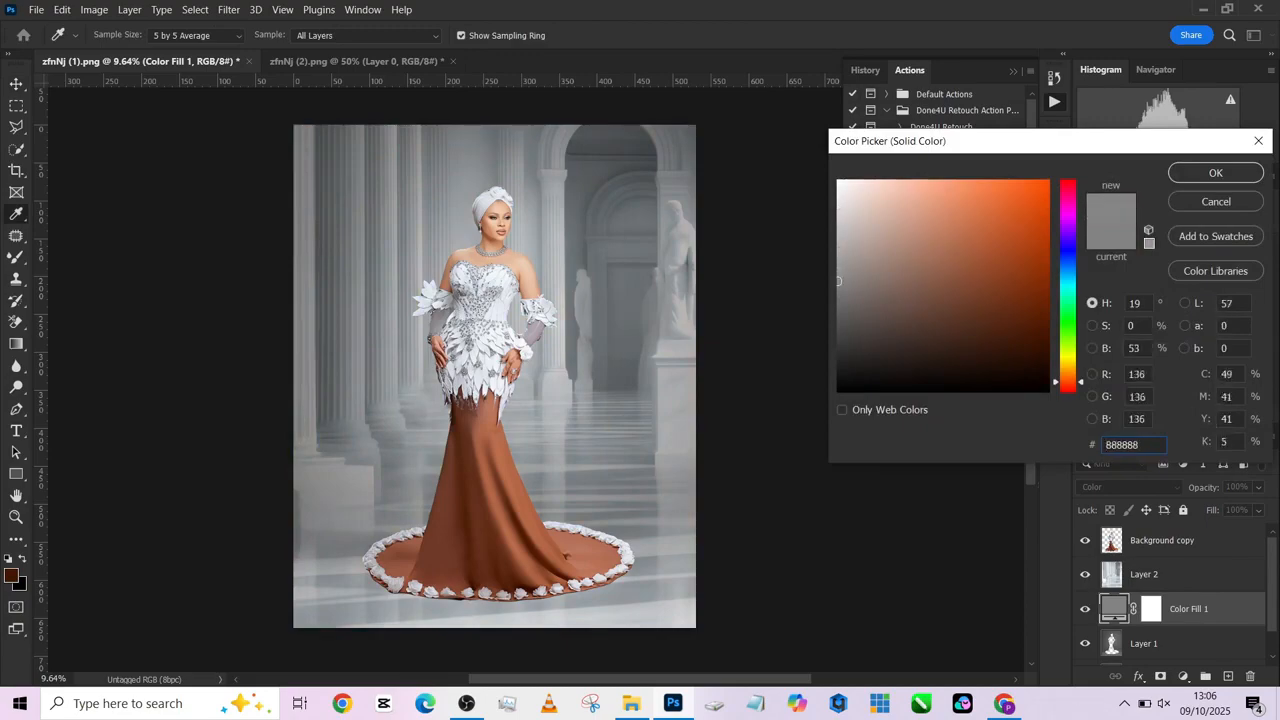
{"action": "left_click", "coordinate": [1216, 173]}
- Add a Curves adjustment with a point at input 113, output 129 and the black point at input 26, output 0, and place it above Layer 2
{"action": "left_click", "coordinate": [1183, 677]}
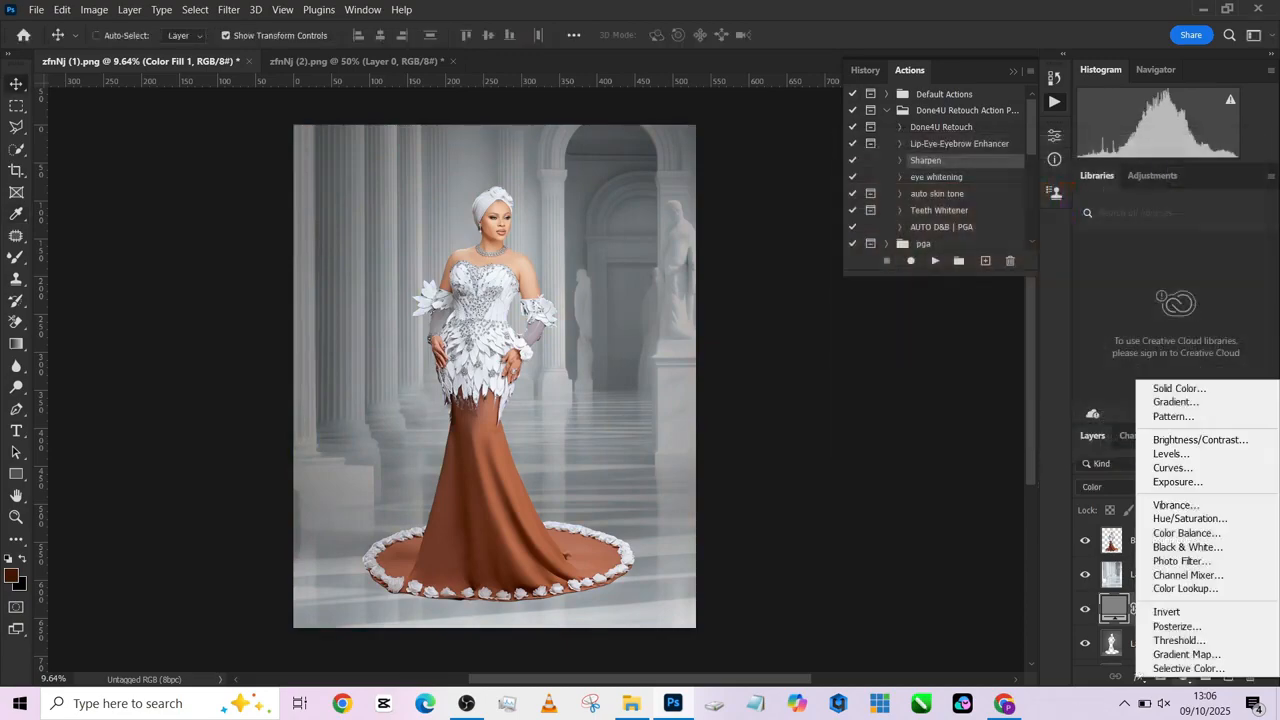
{"action": "left_click", "coordinate": [1173, 467]}
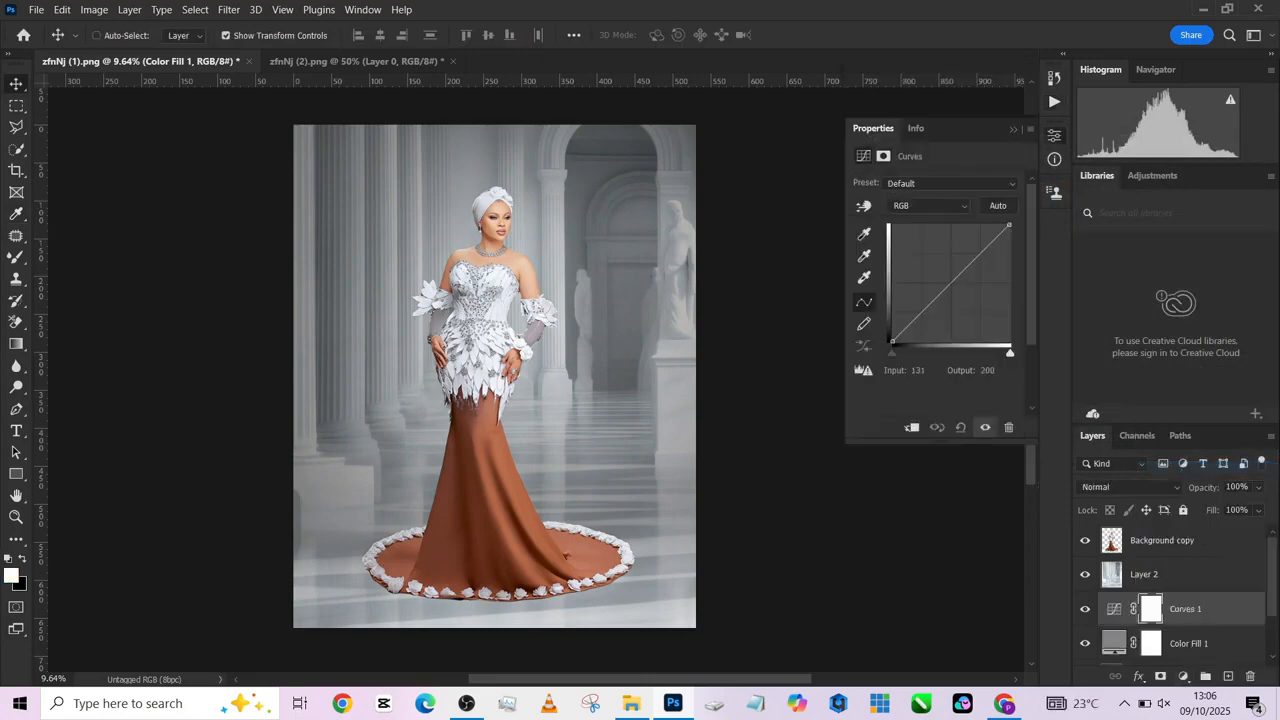
{"action": "left_click_drag", "start_coordinate": [953, 250], "coordinate": [945, 282]}
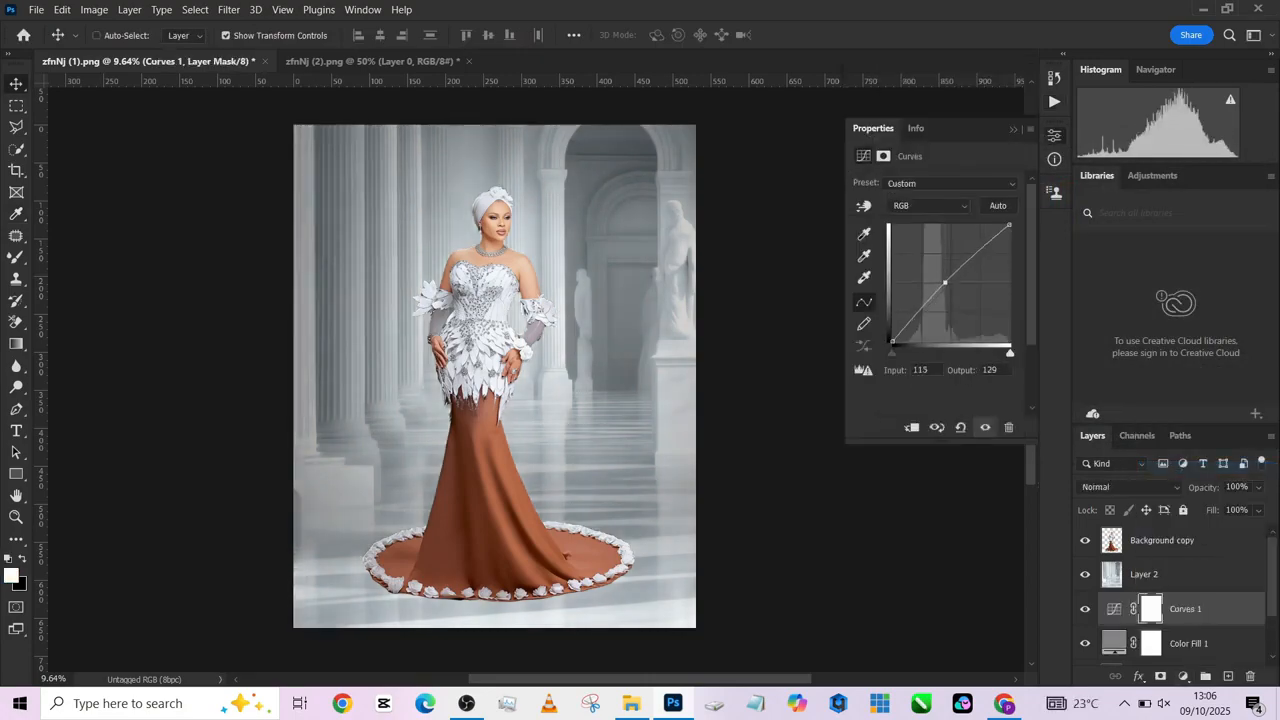
{"action": "left_click_drag", "start_coordinate": [892, 341], "coordinate": [893, 324]}
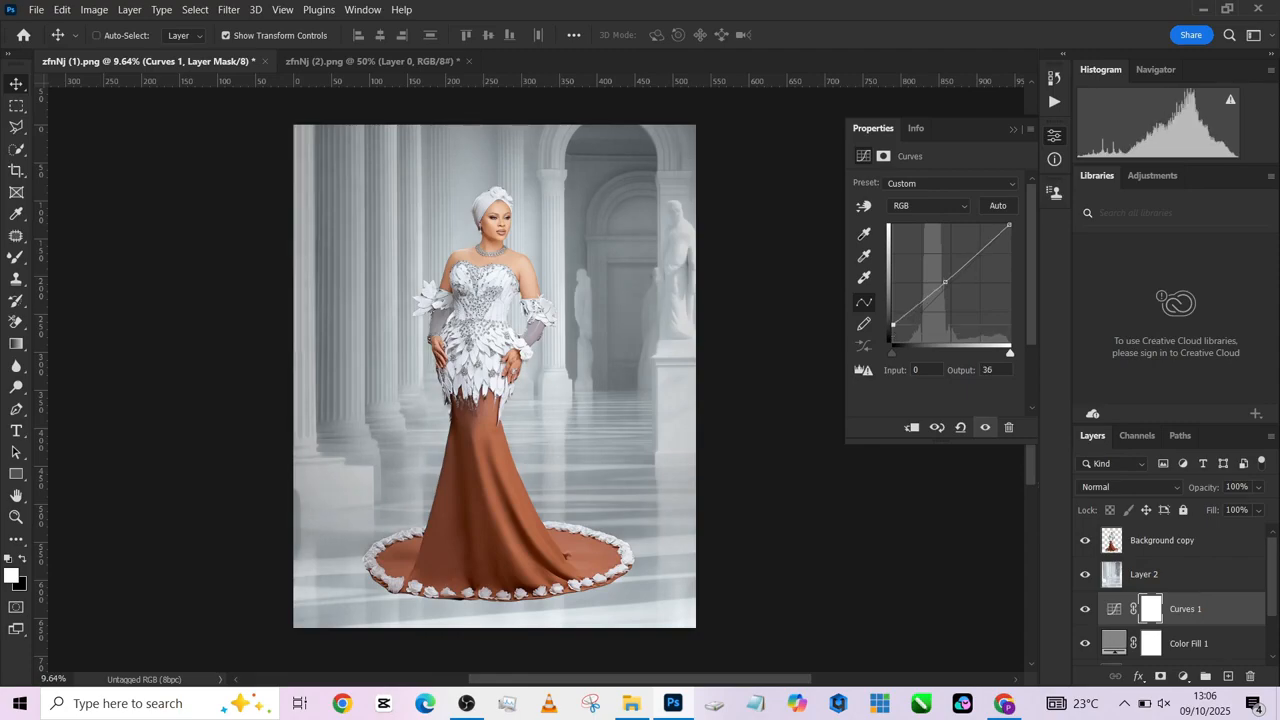
{"action": "mouse_move", "coordinate": [893, 324]}
{"action": "left_mouse_down"}
{"action": "mouse_move", "coordinate": [915, 341]}
{"action": "mouse_move", "coordinate": [903, 341]}
{"action": "left_mouse_up"}
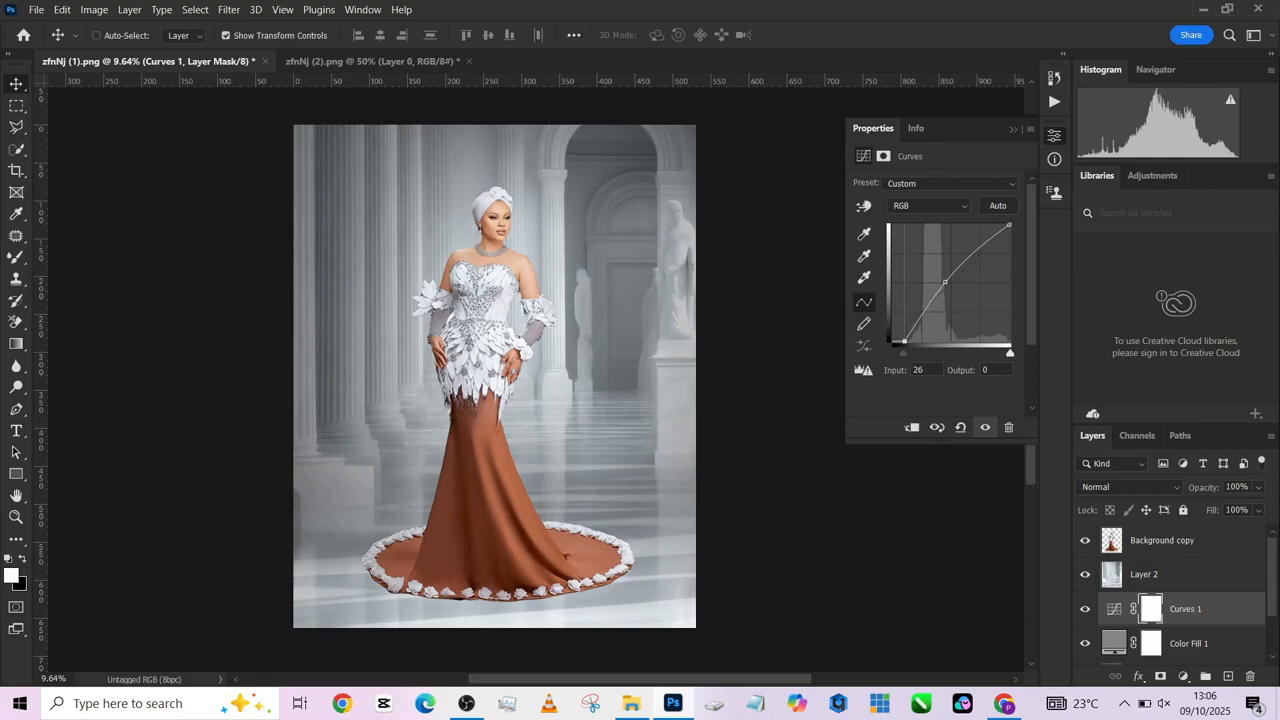
{"action": "left_click", "coordinate": [985, 427]}
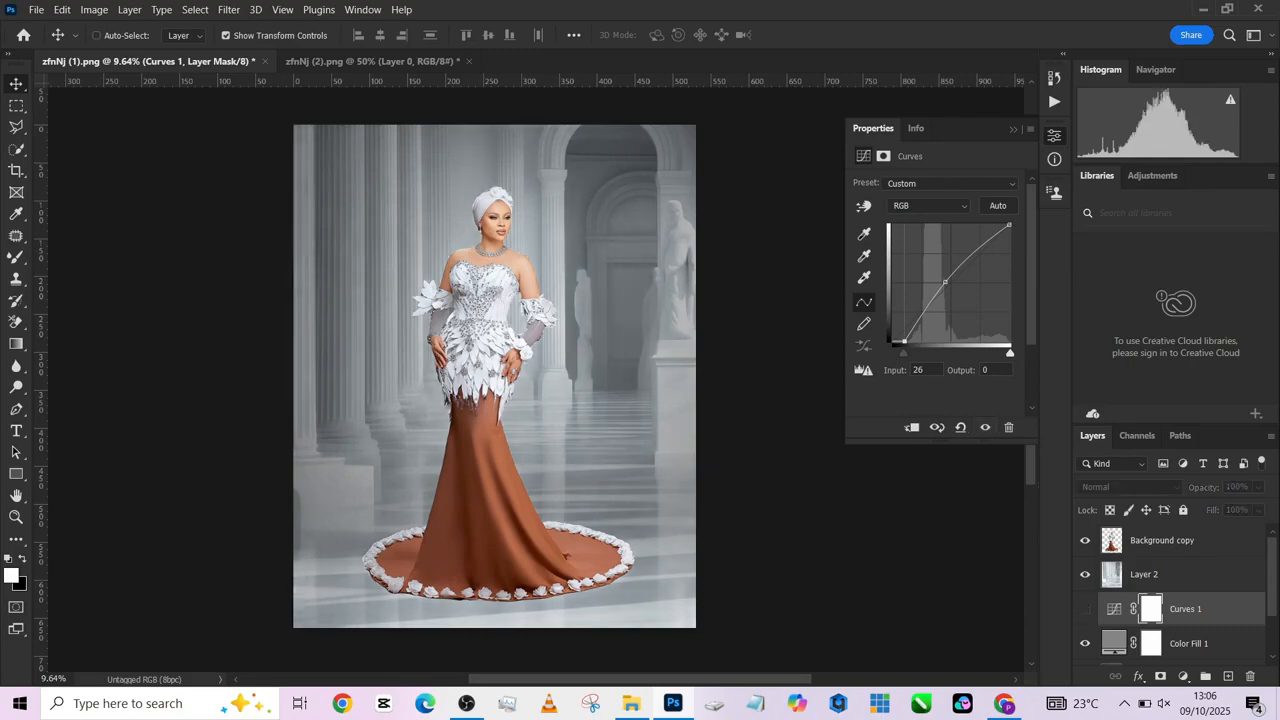
{"action": "left_click", "coordinate": [985, 427]}
{"action": "left_click_drag", "start_coordinate": [1185, 608], "coordinate": [1185, 557]}
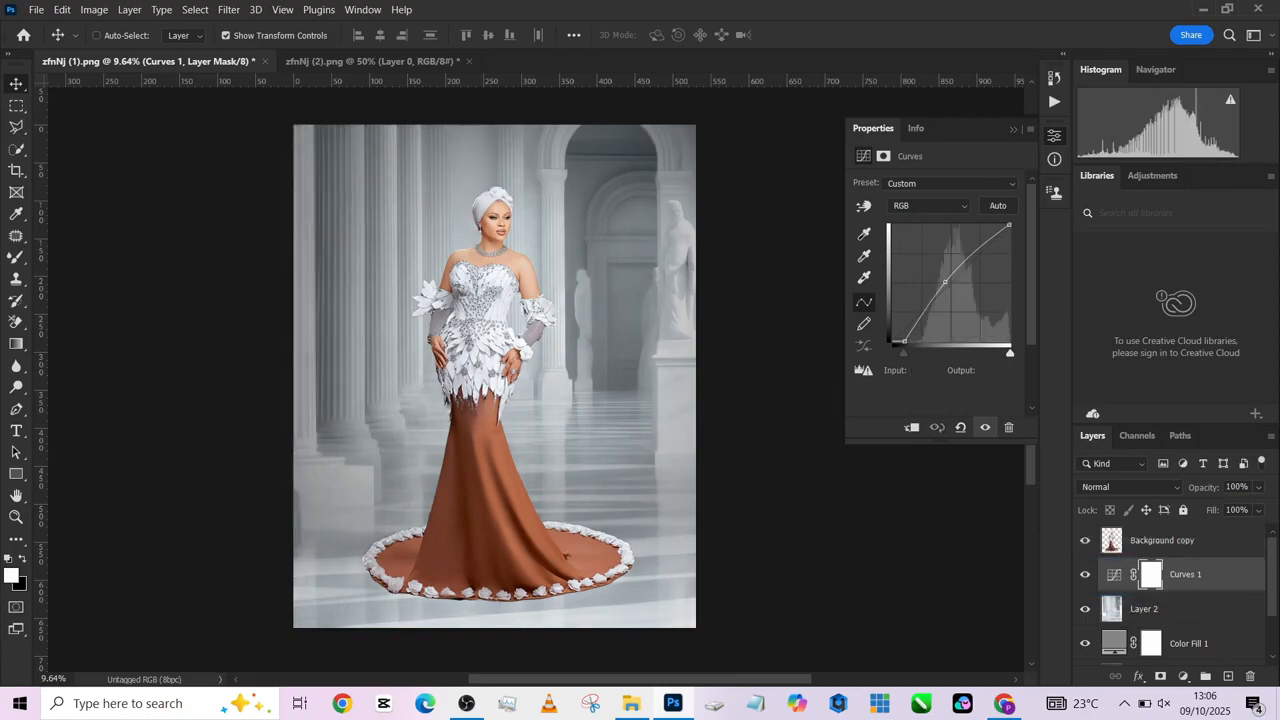
- Compare the composite with the Curves, Color Fill 1 and Layer 1 layers hidden and shown
{"action": "left_click", "coordinate": [1085, 574]}
{"action": "left_click", "coordinate": [1085, 574]}
{"action": "left_click", "coordinate": [1172, 541]}
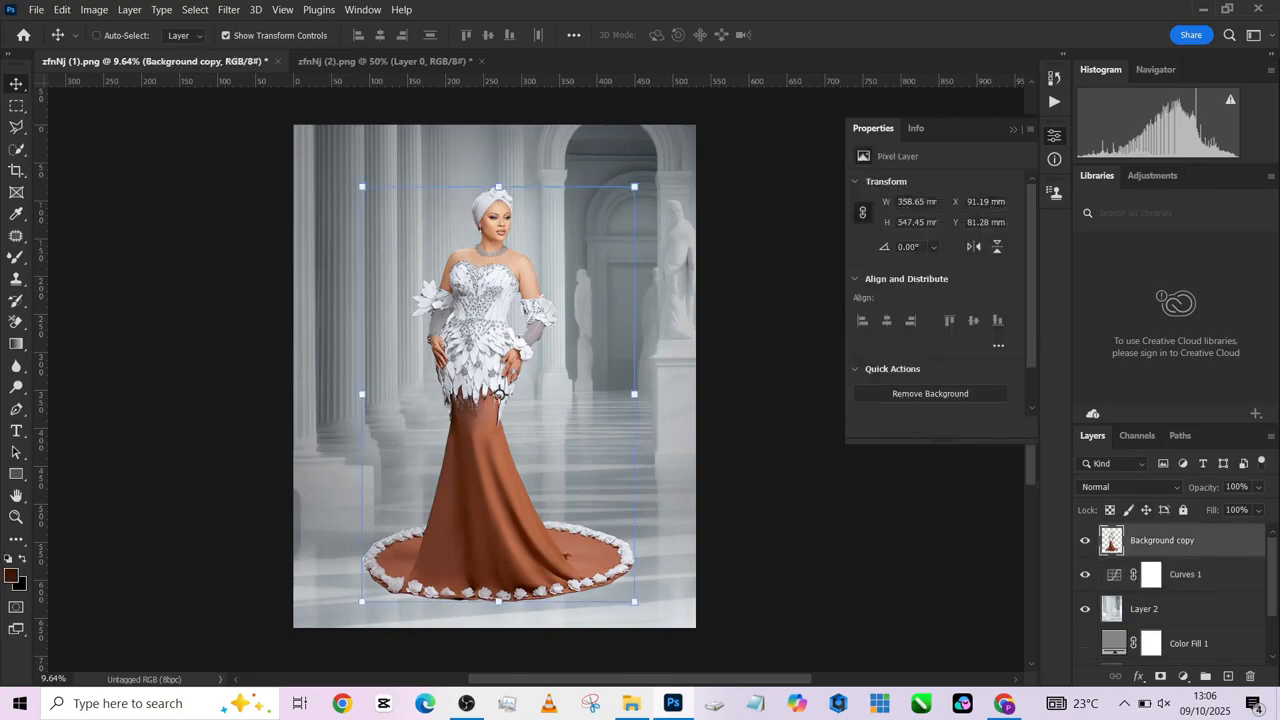
{"action": "scroll", "coordinate": [1170, 590], "scroll_direction": "down", "scroll_amount": 1}
{"action": "left_click", "coordinate": [1085, 644]}
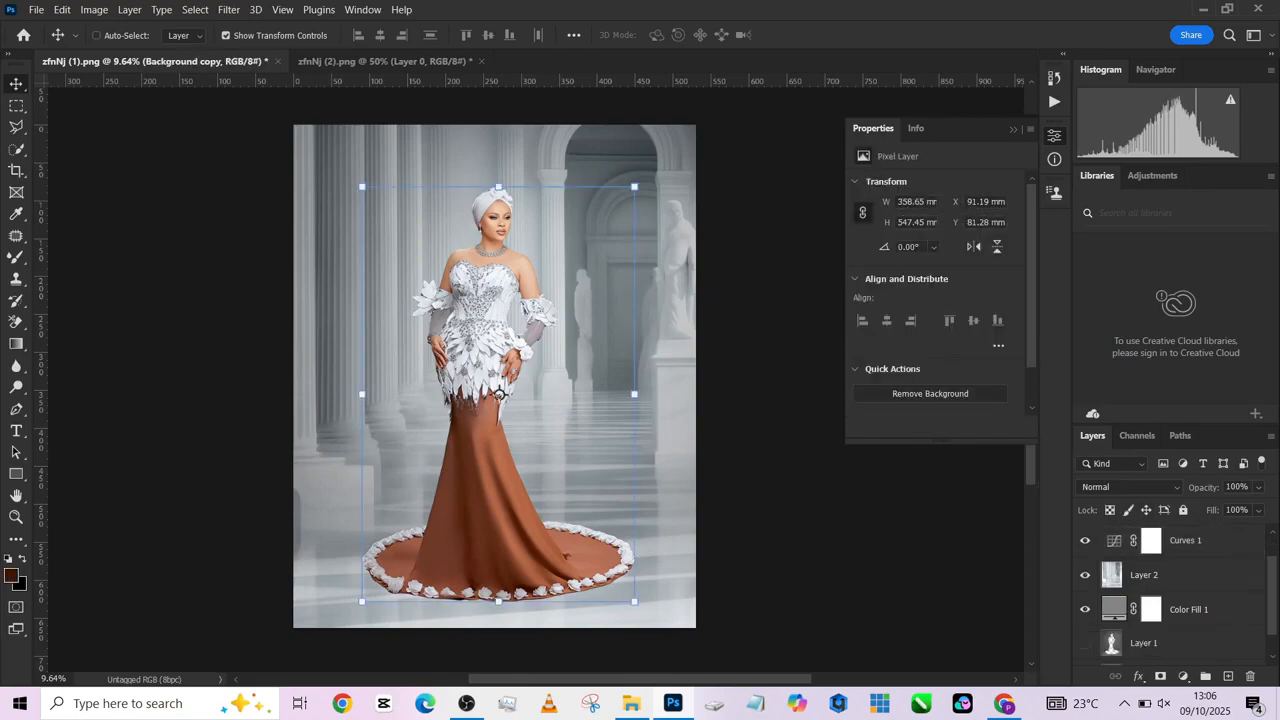
{"action": "left_click", "coordinate": [1085, 644]}
{"action": "left_click", "coordinate": [1085, 644]}
{"action": "left_click", "coordinate": [1085, 644]}
{"action": "scroll", "coordinate": [1170, 590], "scroll_direction": "up", "scroll_amount": 1}
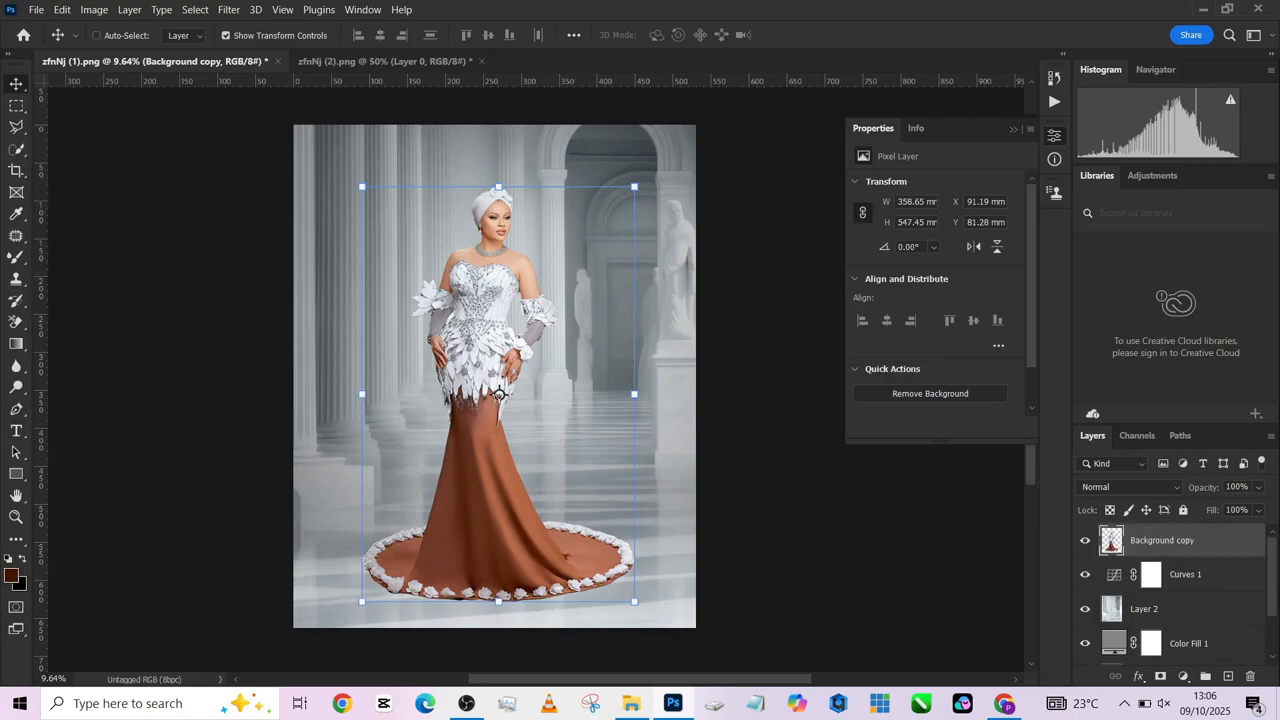
- Duplicate the woman's cutout, flip the lower copy vertically with Free Transform, and move it down beneath the gown's hem as a floor reflection
{"action": "key", "text": "ctrl+j"}
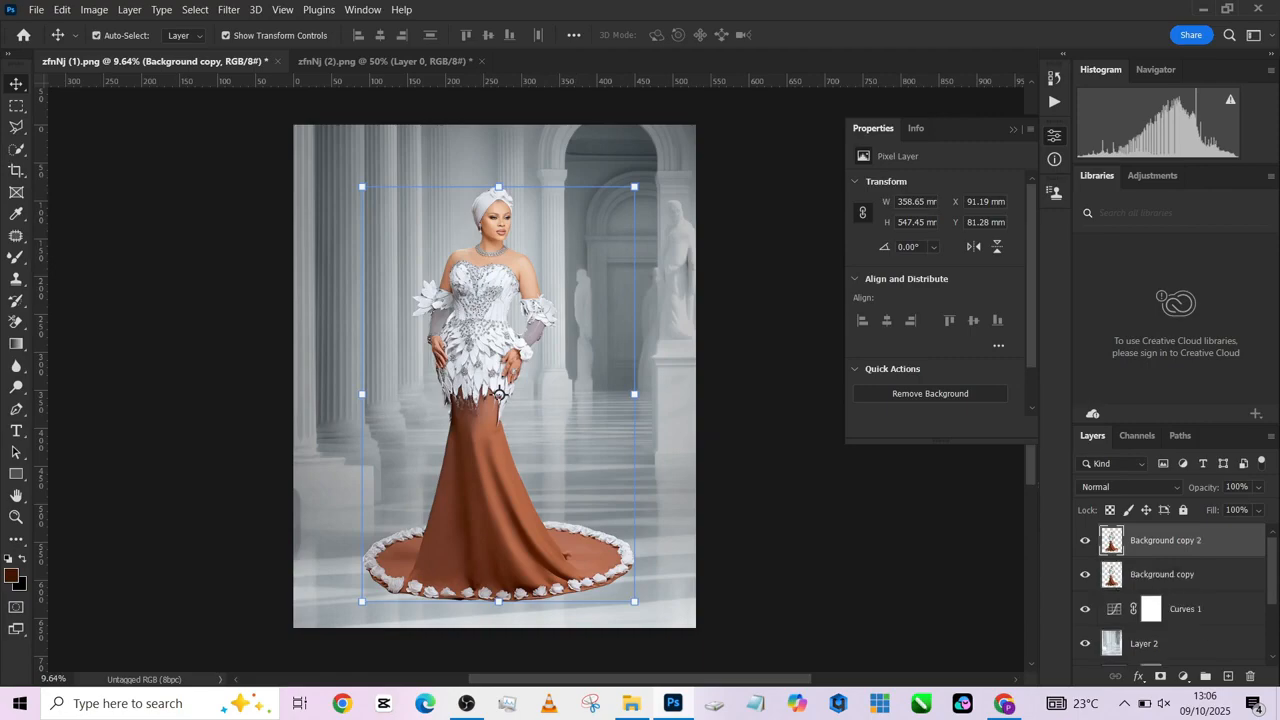
{"action": "key", "text": "alt+bracketleft"}
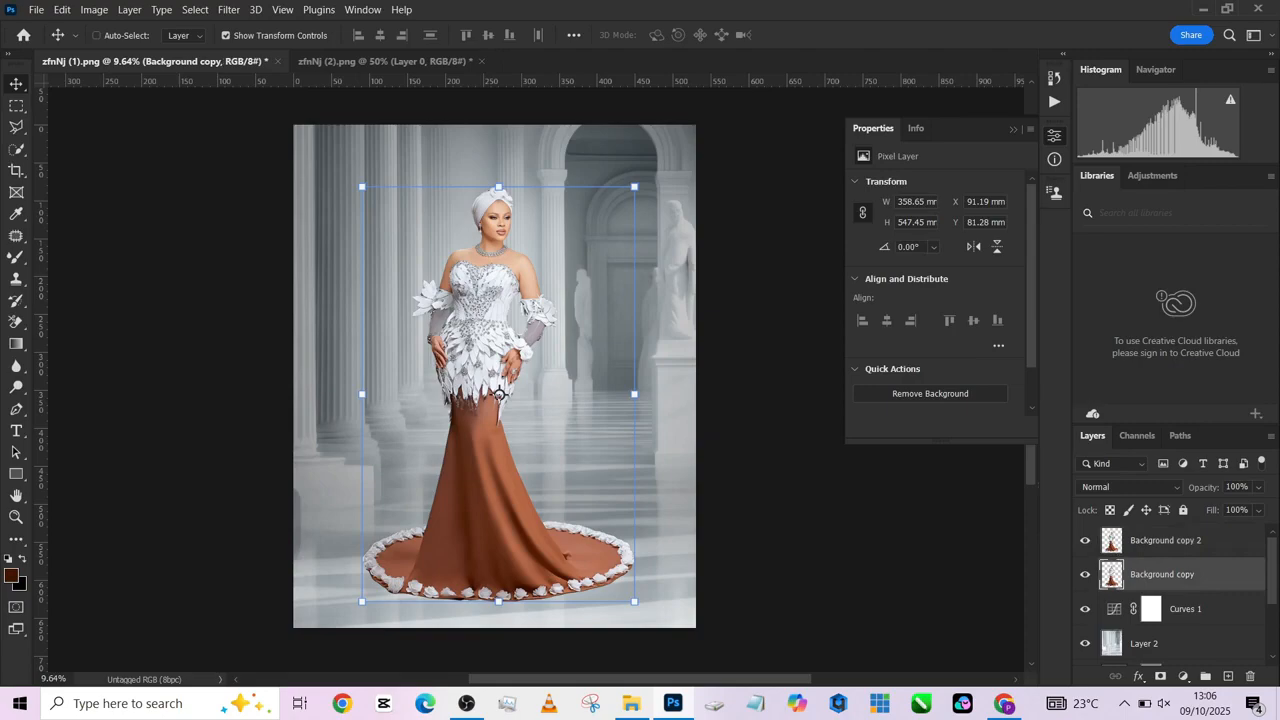
{"action": "key", "text": "ctrl+t"}
{"action": "right_click", "coordinate": [499, 393]}
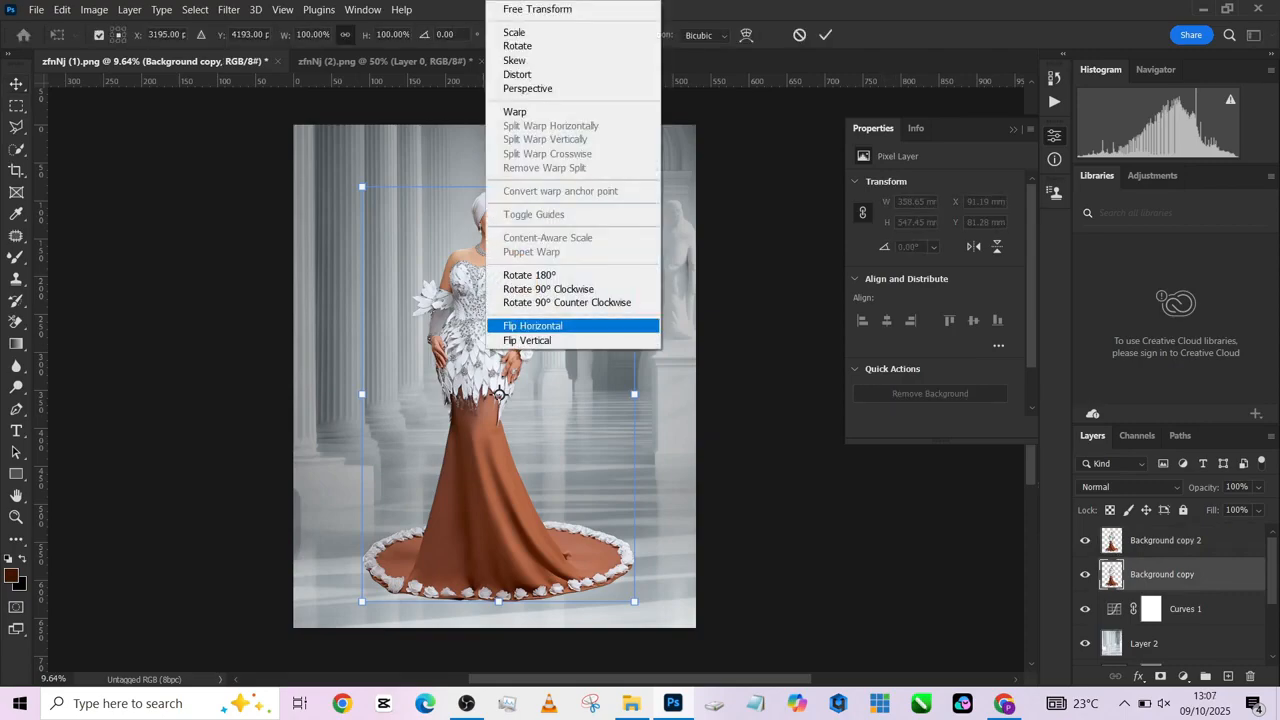
{"action": "left_click", "coordinate": [547, 341]}
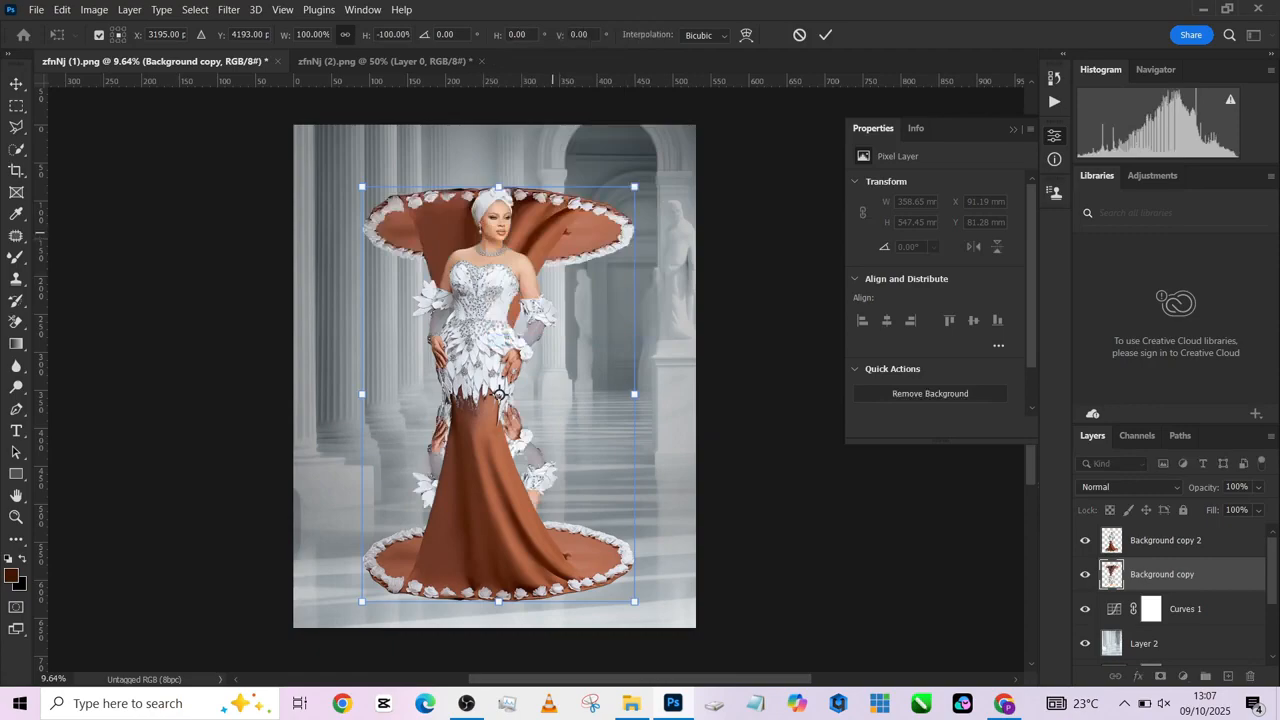
{"action": "left_click_drag", "start_coordinate": [570, 198], "coordinate": [577, 534]}
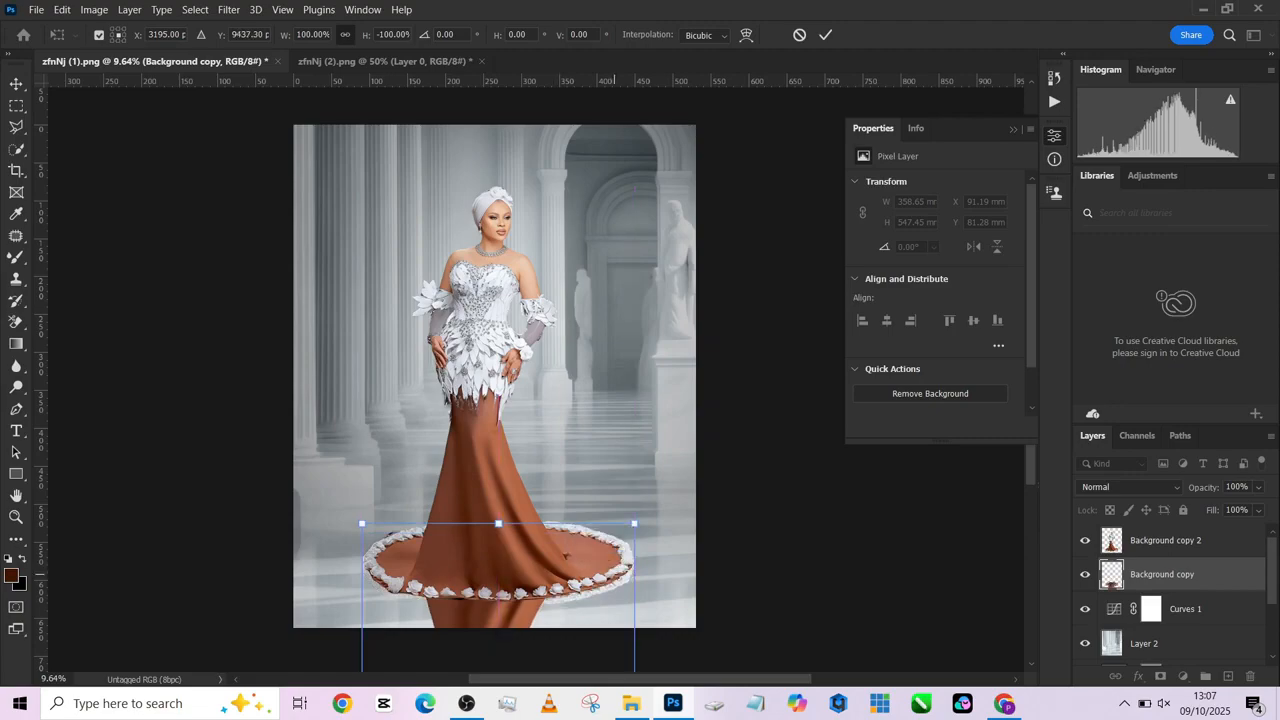
{"action": "key", "text": "Return"}
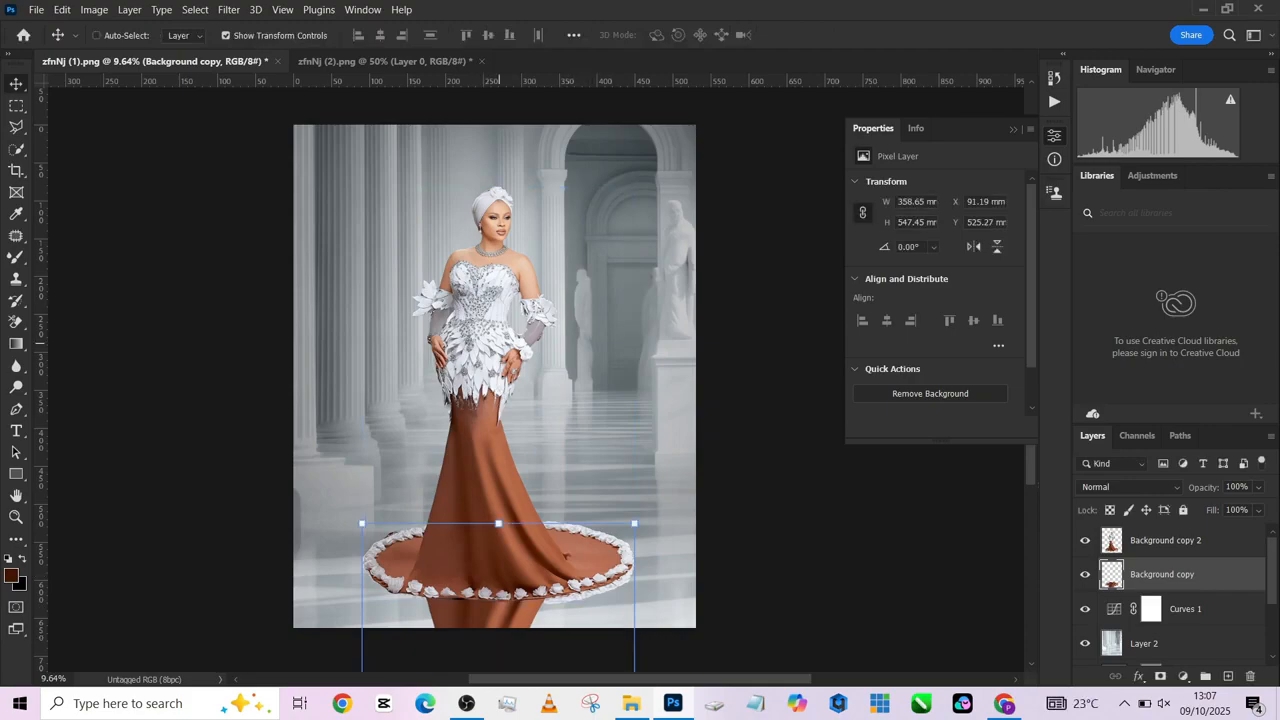
- Blend the flipped reflection layer in Soft Light mode and compare the floor with and without it
{"action": "left_click", "coordinate": [1128, 487]}
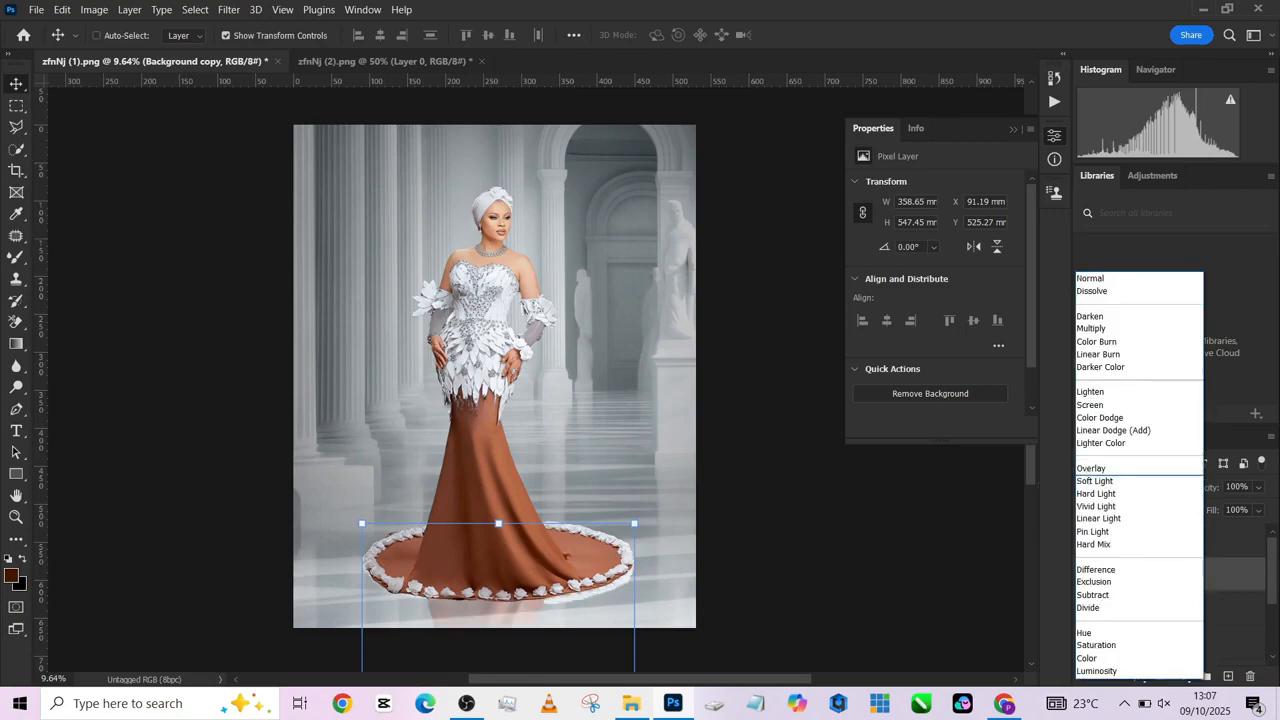
{"action": "key", "text": "Return"}
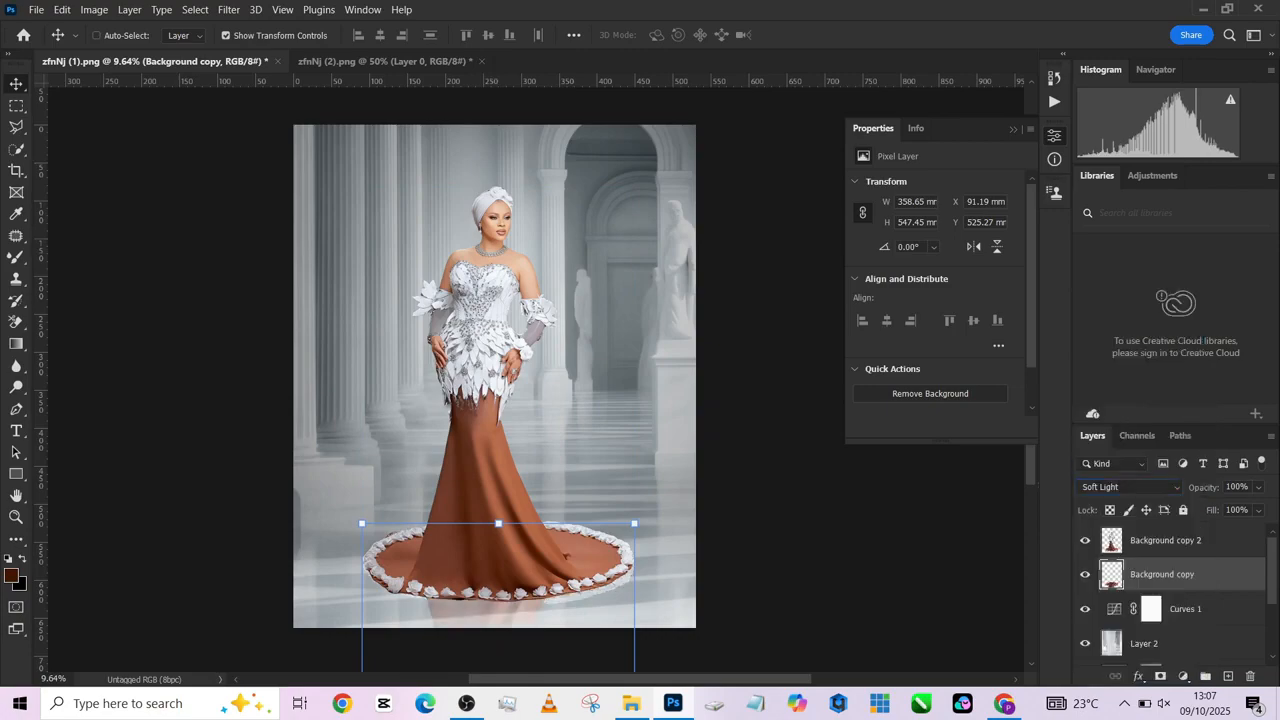
{"action": "left_click", "coordinate": [1085, 574]}
{"action": "left_click", "coordinate": [1085, 574]}
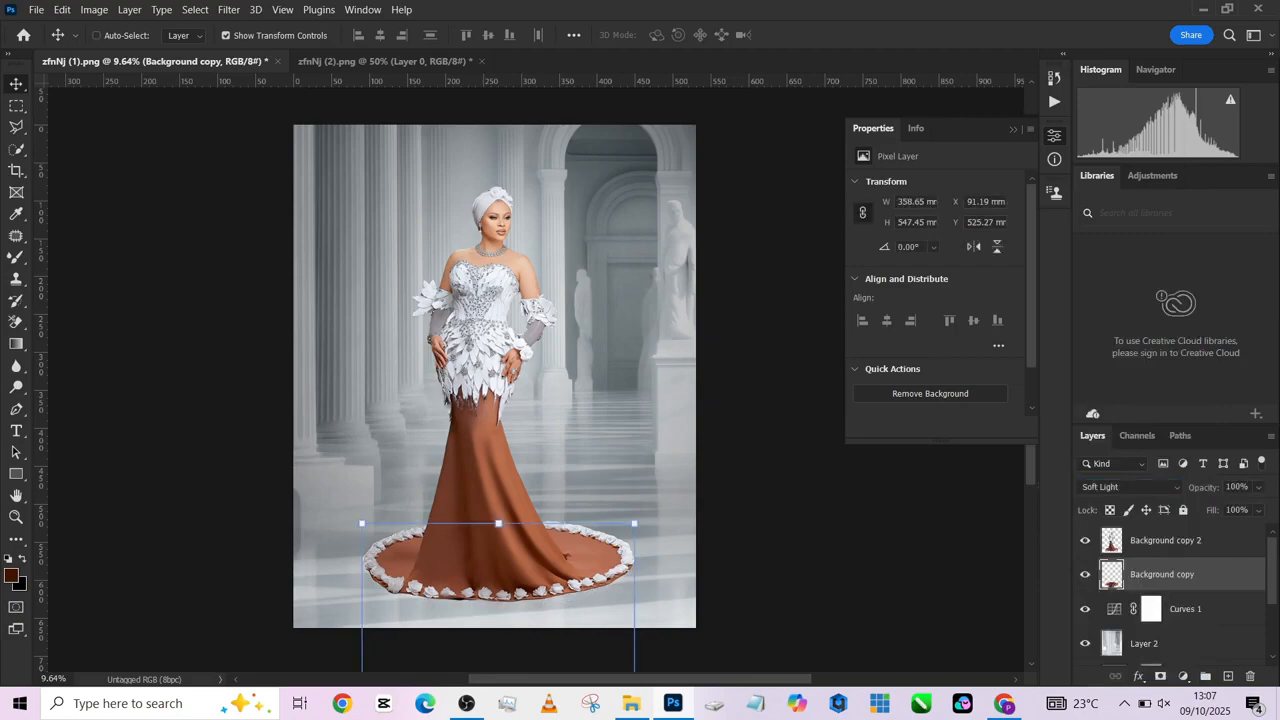
- Apply a Gaussian Blur with an 8.2-pixel radius to the flipped reflection layer
{"action": "left_click", "coordinate": [229, 9]}
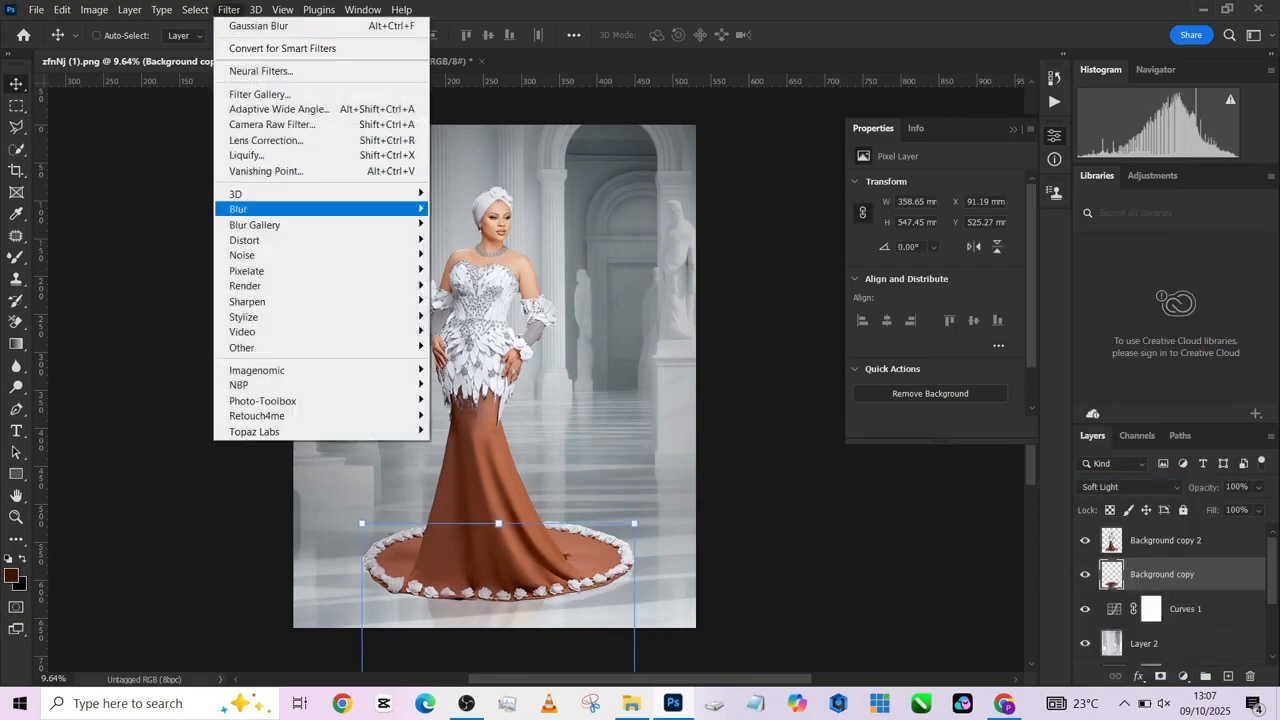
{"action": "mouse_move", "coordinate": [262, 209]}
{"action": "left_click", "coordinate": [474, 270]}
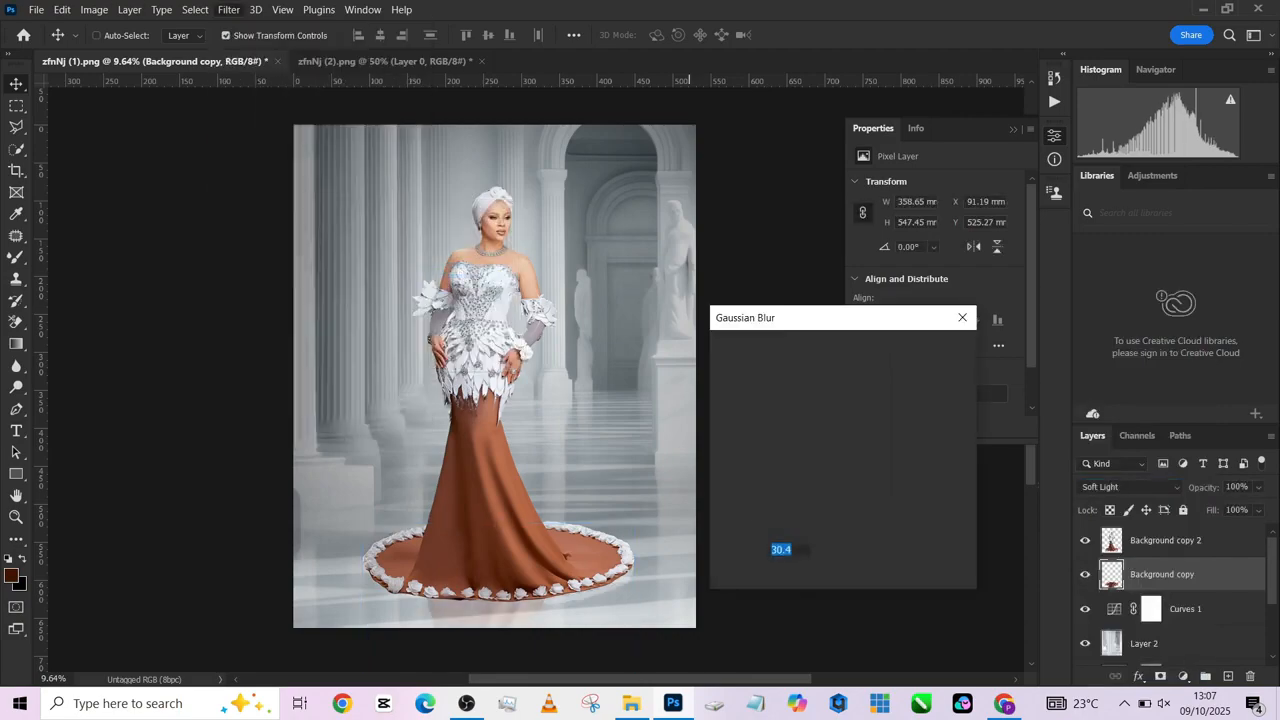
{"action": "left_click_drag", "start_coordinate": [800, 577], "coordinate": [781, 577]}
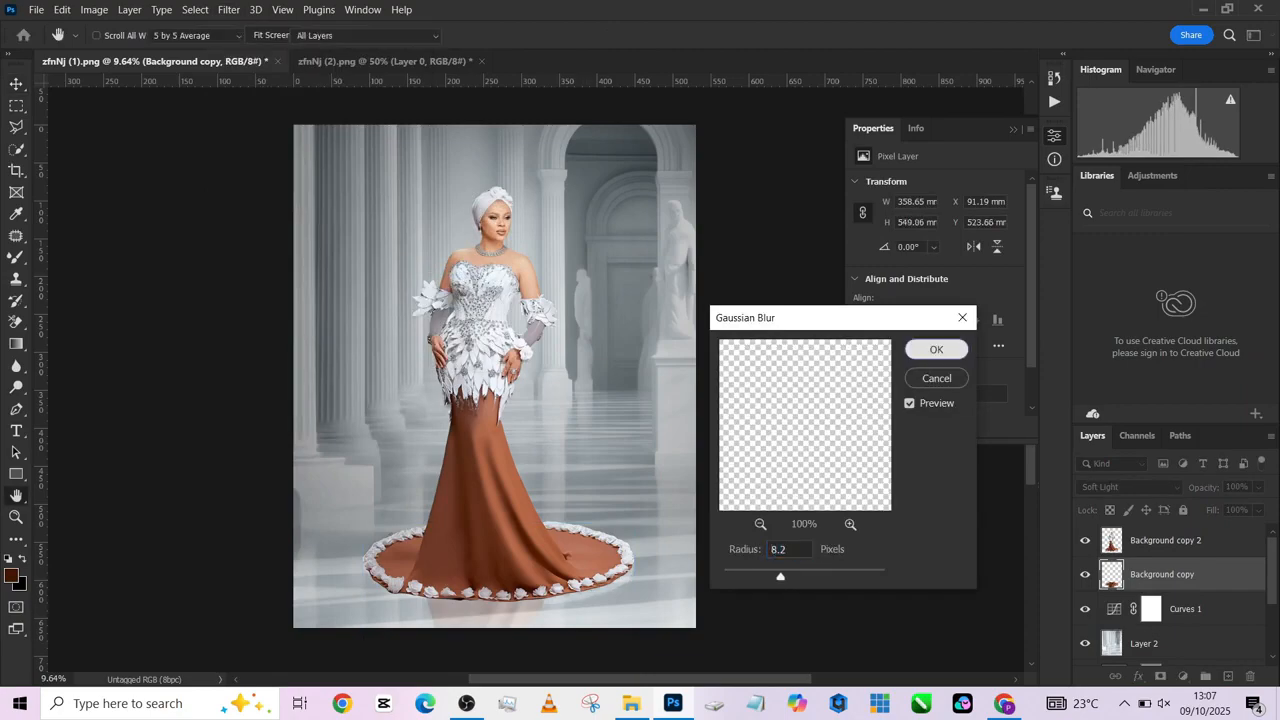
{"action": "key", "text": "Return"}
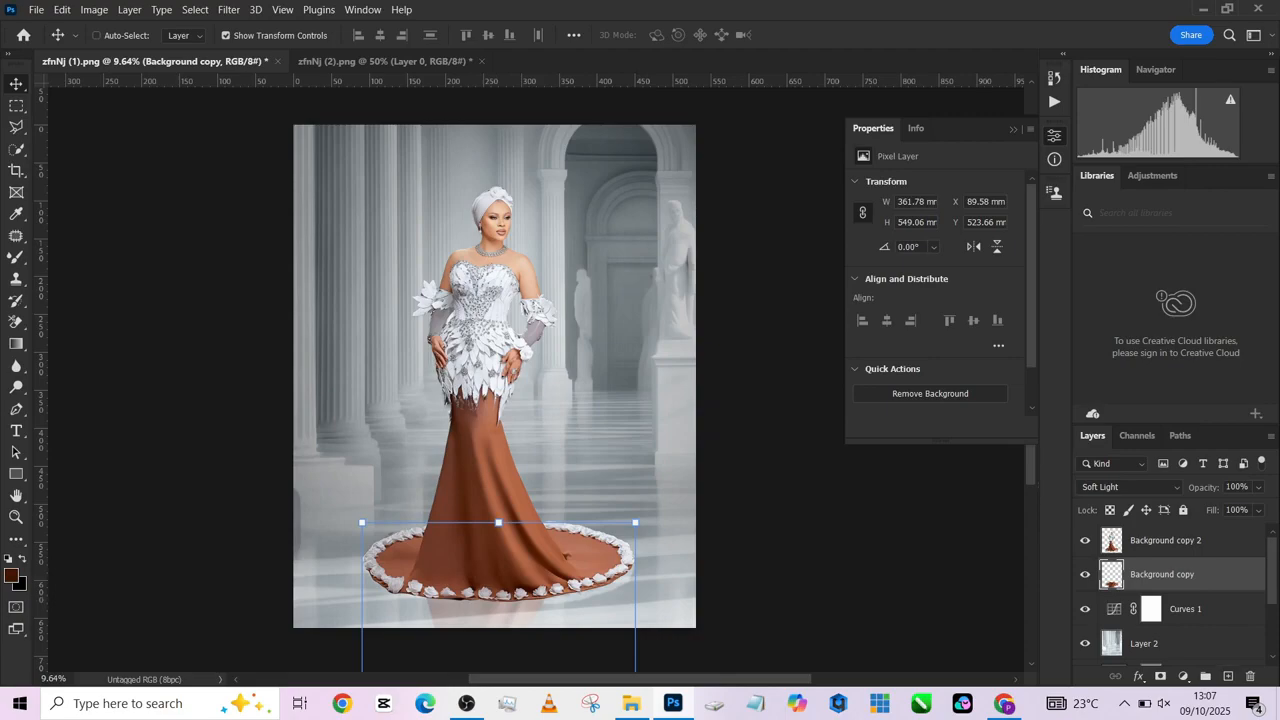
- Create a new layer above the flipped reflection and switch from the Mixer Brush to the standard Brush Tool
{"action": "key", "text": "ctrl+shift+alt+n"}
{"action": "key", "text": "b"}
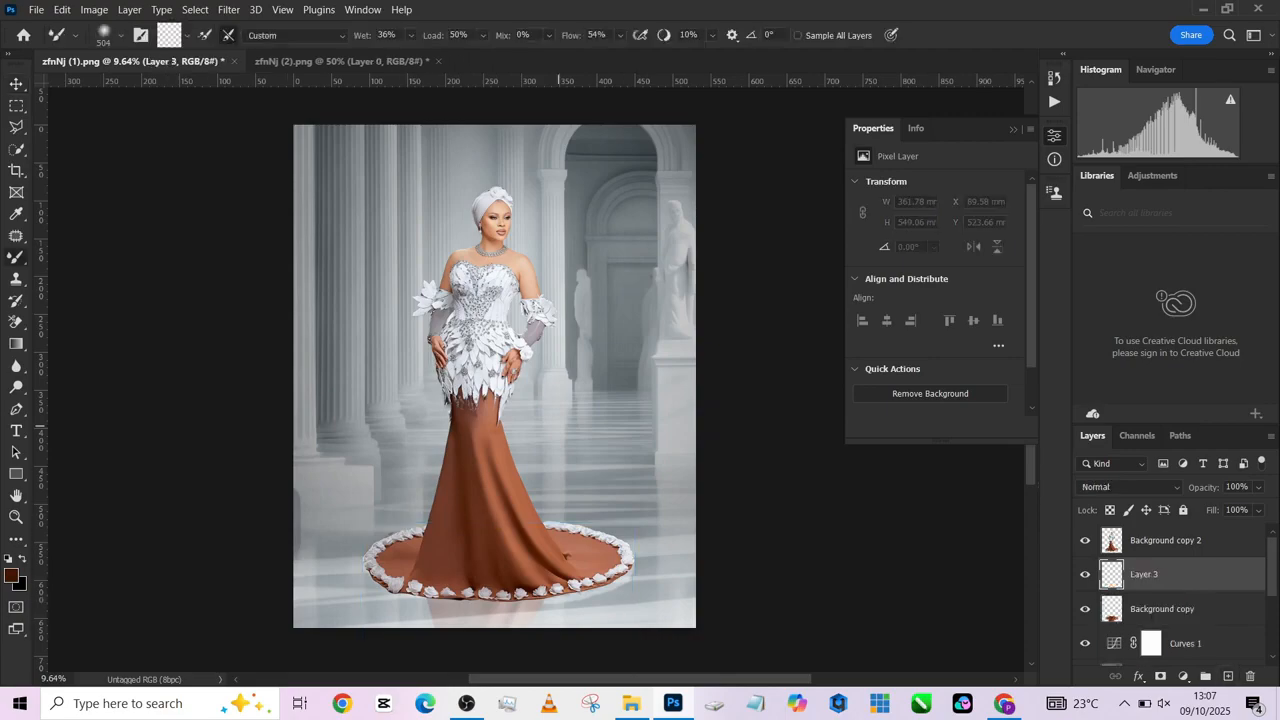
{"action": "right_click", "coordinate": [16, 256]}
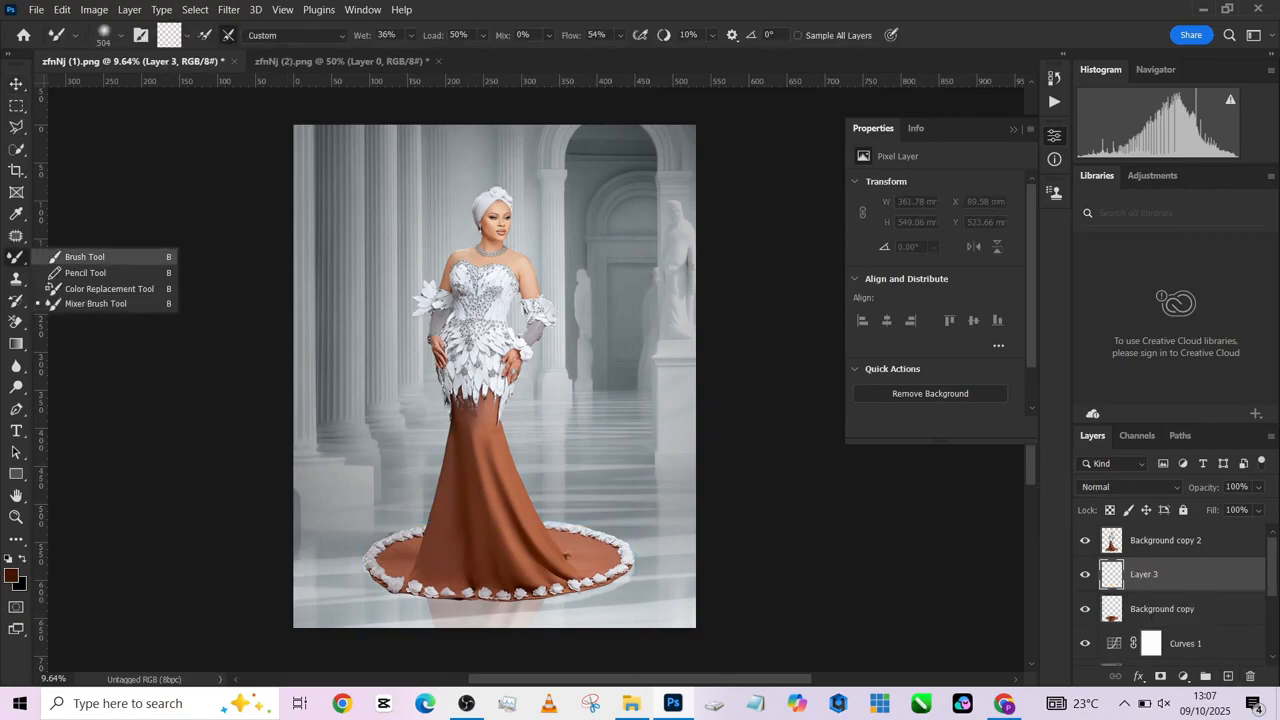
{"action": "left_click", "coordinate": [75, 256]}
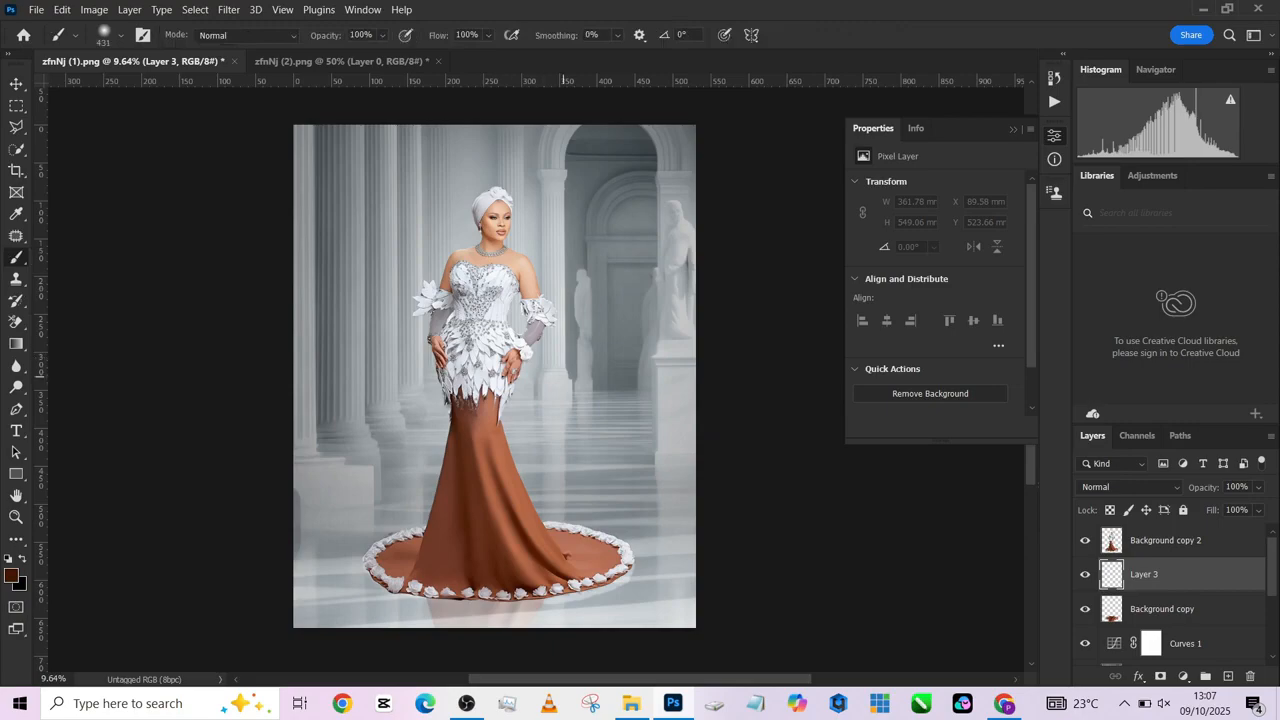
- Stamp a single hard-edged black circle about 257 mm wide behind the woman, using the default colors and a 3037-pixel brush
{"action": "left_click_drag", "start_coordinate": [570, 398], "coordinate": [658, 398]}
{"action": "left_click_drag", "start_coordinate": [595, 446], "coordinate": [628, 446]}
{"action": "key", "text": "d"}
{"action": "left_click", "coordinate": [558, 507]}
{"action": "key", "text": "ctrl+z"}
{"action": "left_click_drag", "start_coordinate": [544, 324], "coordinate": [554, 379]}
{"action": "right_click", "coordinate": [583, 374], "text": "alt"}
{"action": "left_click_drag", "start_coordinate": [467, 483], "coordinate": [470, 484]}
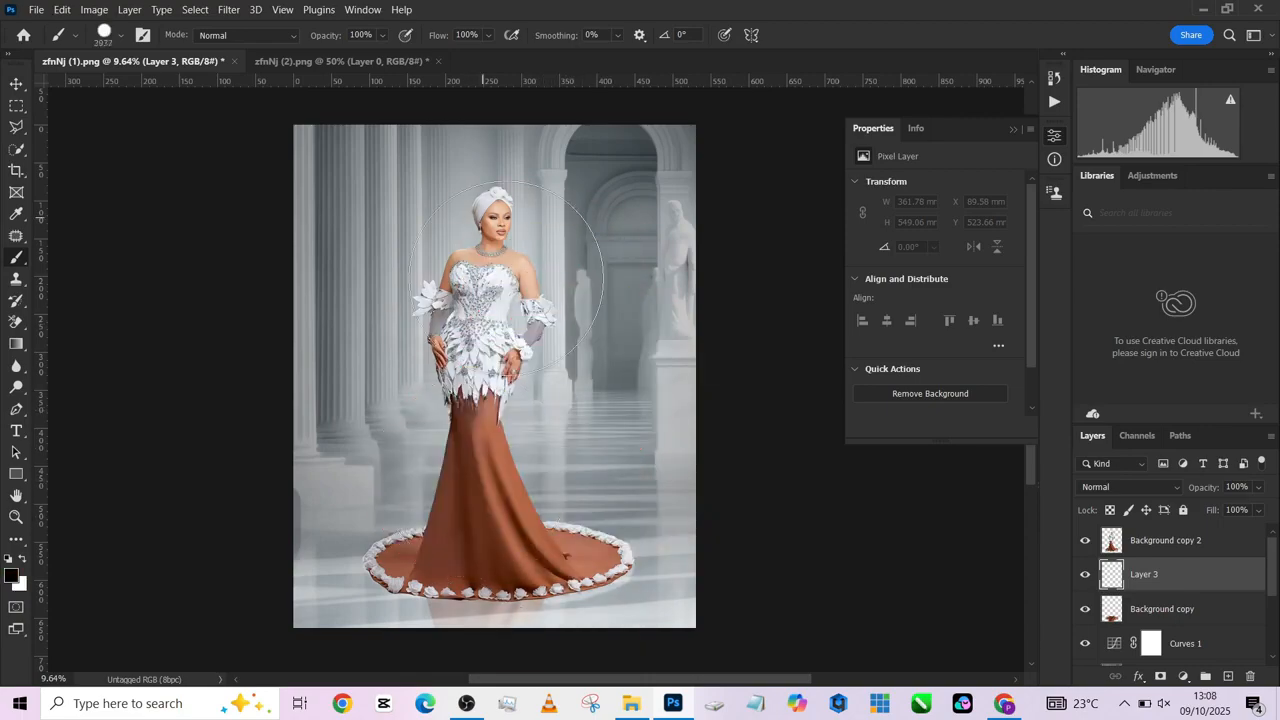
{"action": "left_click", "coordinate": [470, 384]}
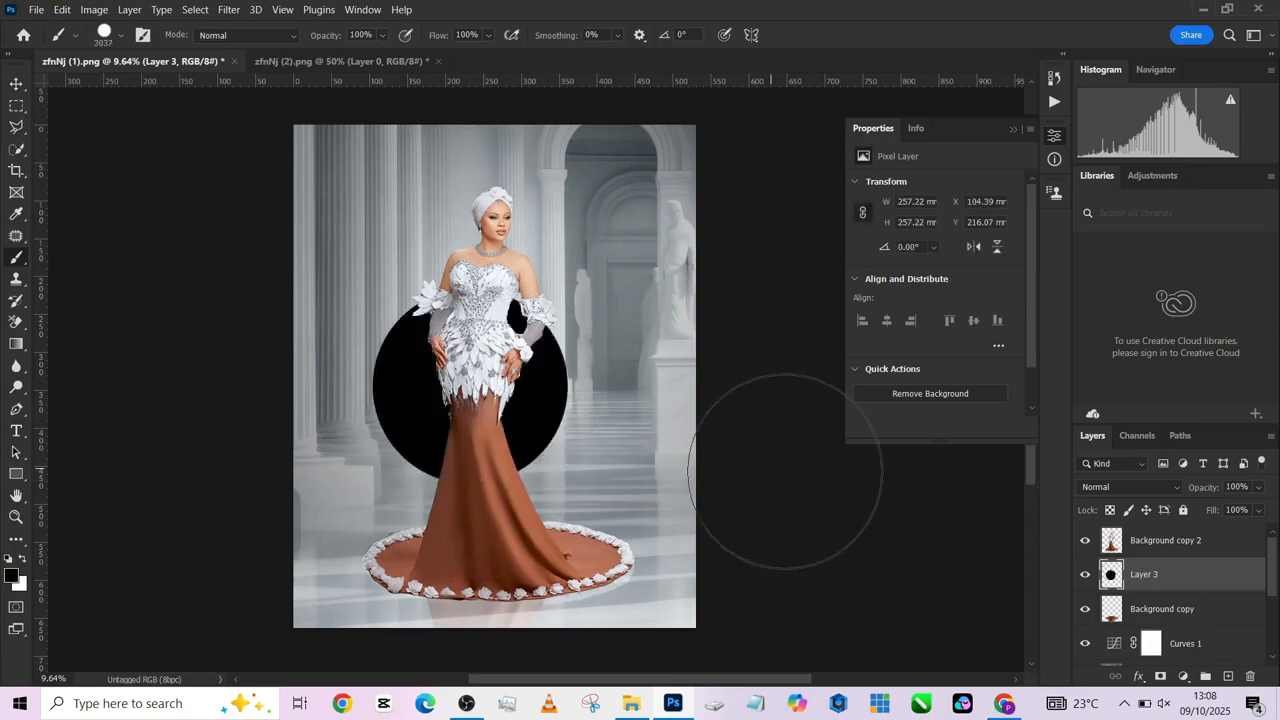
- Flatten the black circle with Free Transform and pull its corners outward into a wide, thin ellipse across the lower gown
{"action": "key", "text": "ctrl+t"}
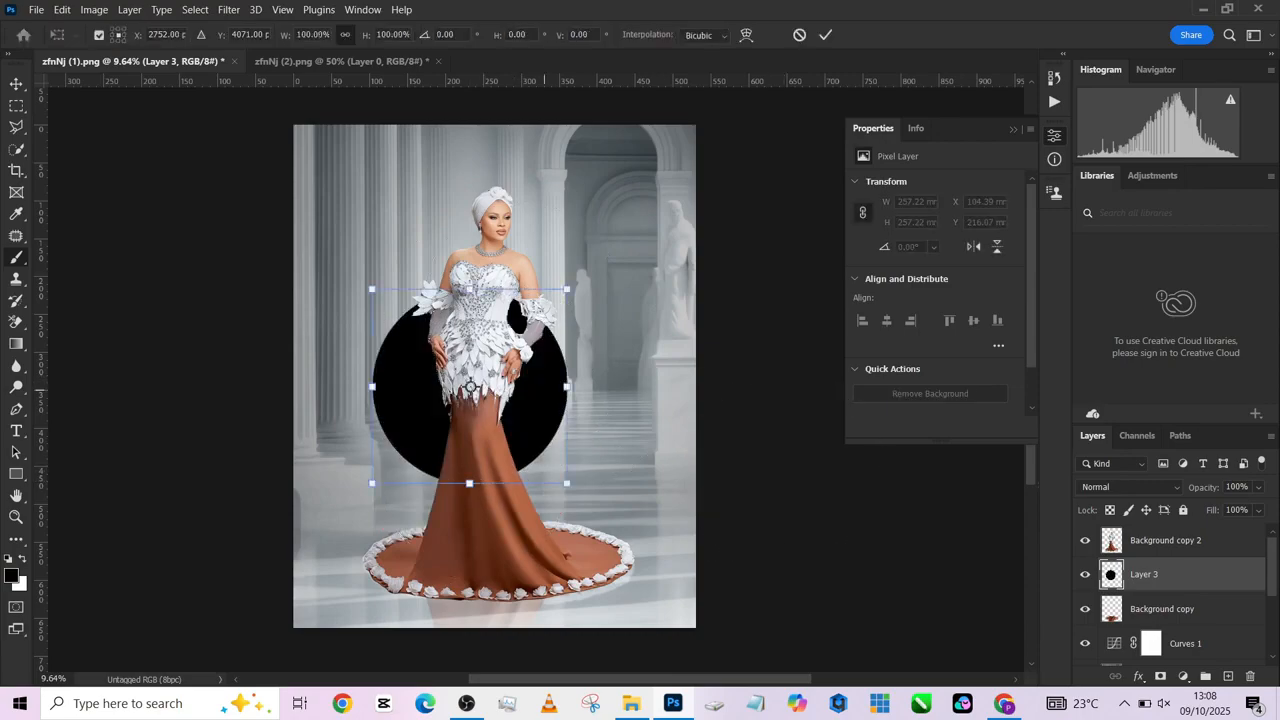
{"action": "left_click_drag", "start_coordinate": [469, 297], "coordinate": [470, 493]}
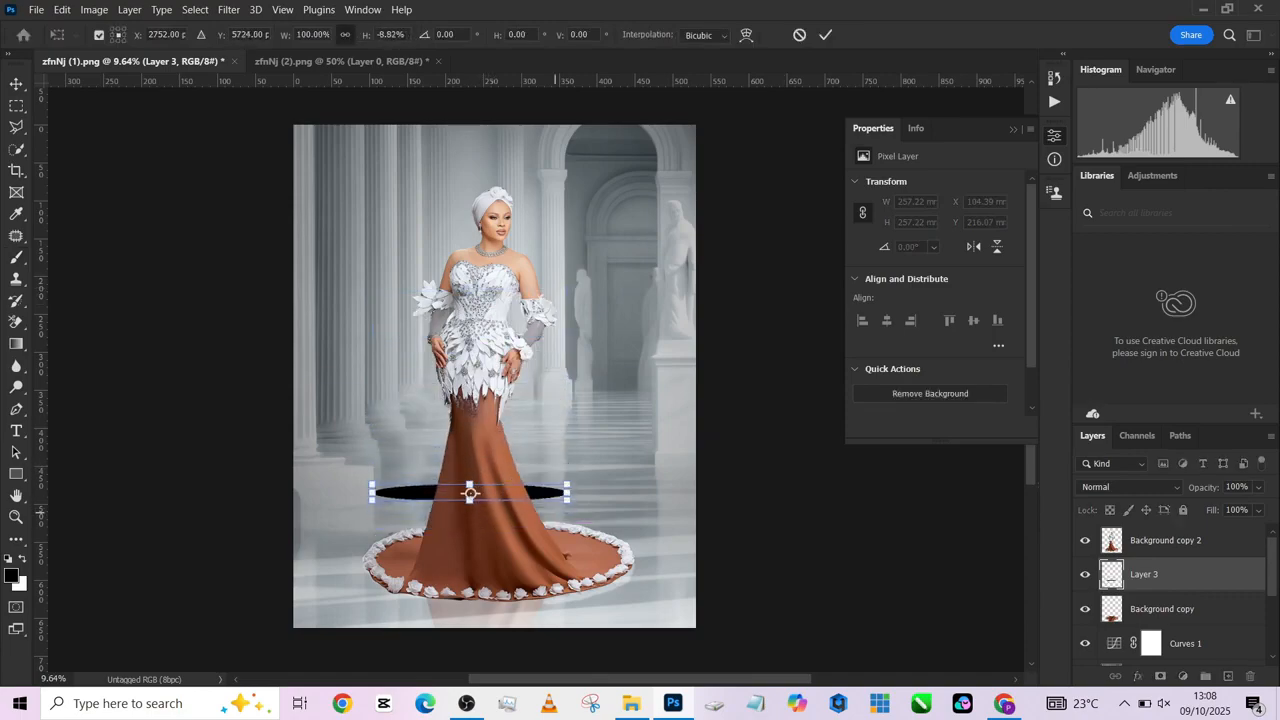
{"action": "left_click_drag", "start_coordinate": [567, 500], "coordinate": [613, 514]}
{"action": "left_click_drag", "start_coordinate": [373, 500], "coordinate": [333, 550]}
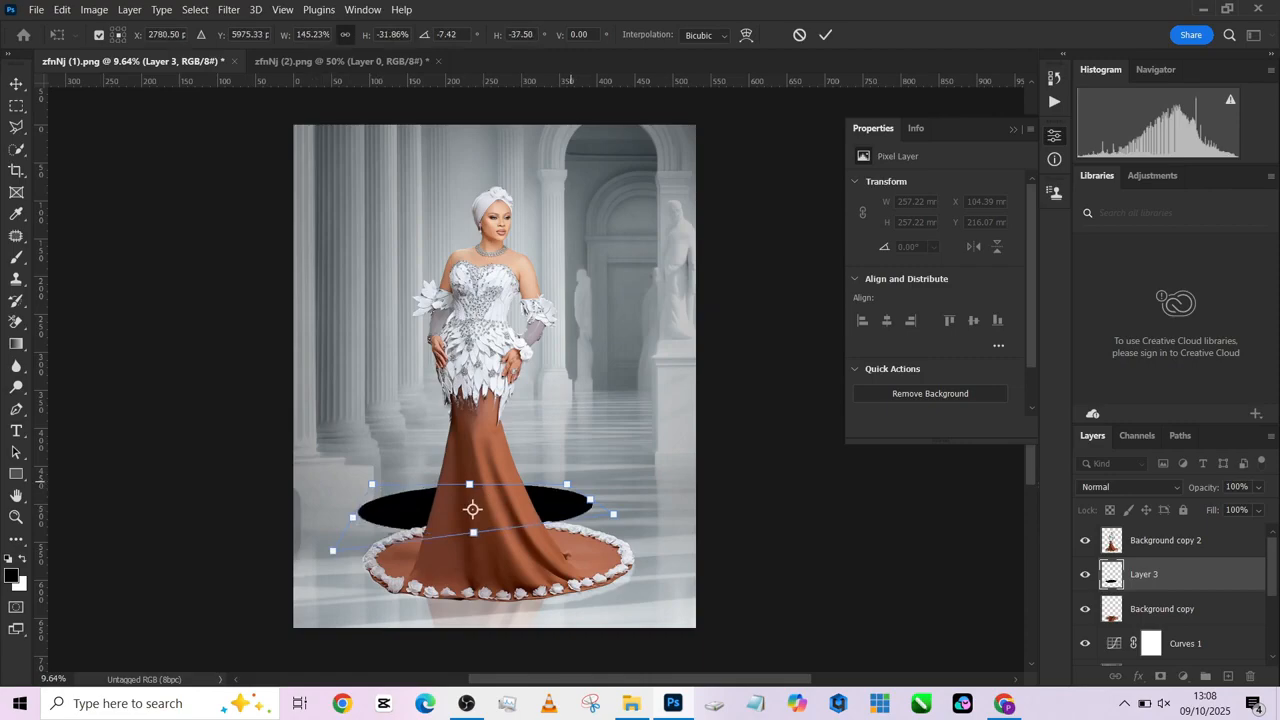
{"action": "left_click_drag", "start_coordinate": [567, 484], "coordinate": [613, 499]}
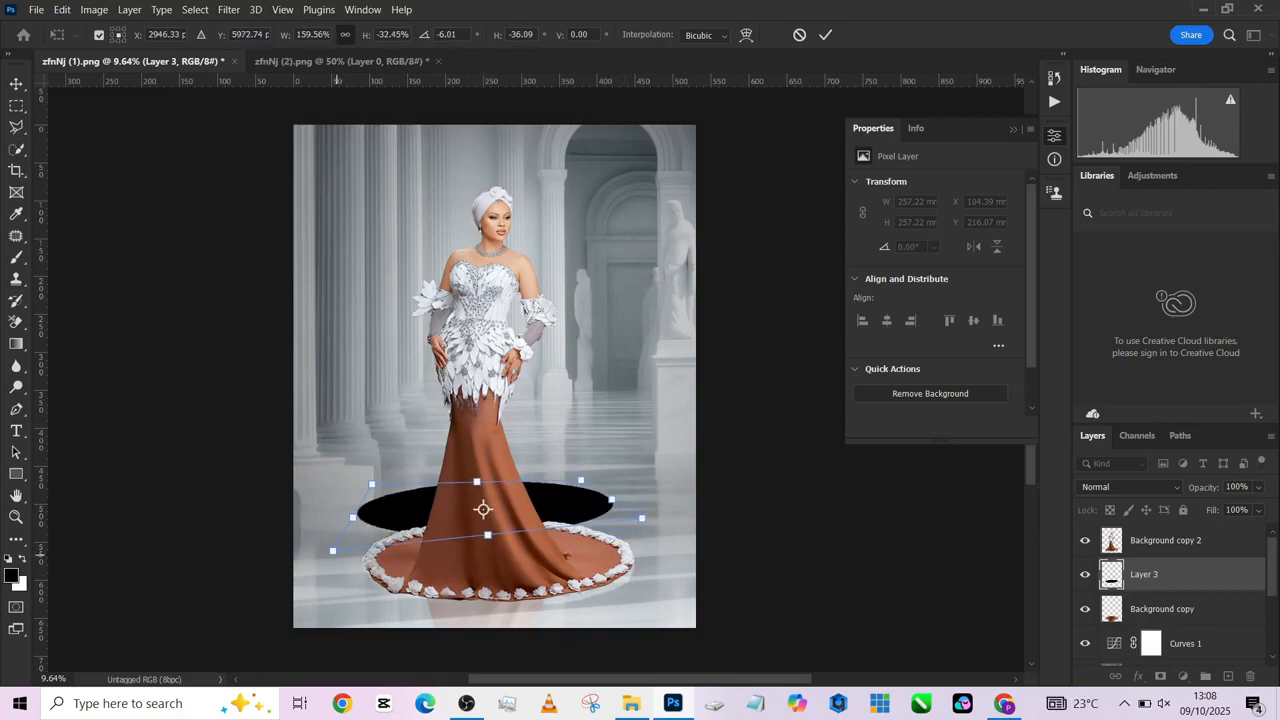
{"action": "left_click_drag", "start_coordinate": [332, 550], "coordinate": [345, 541]}
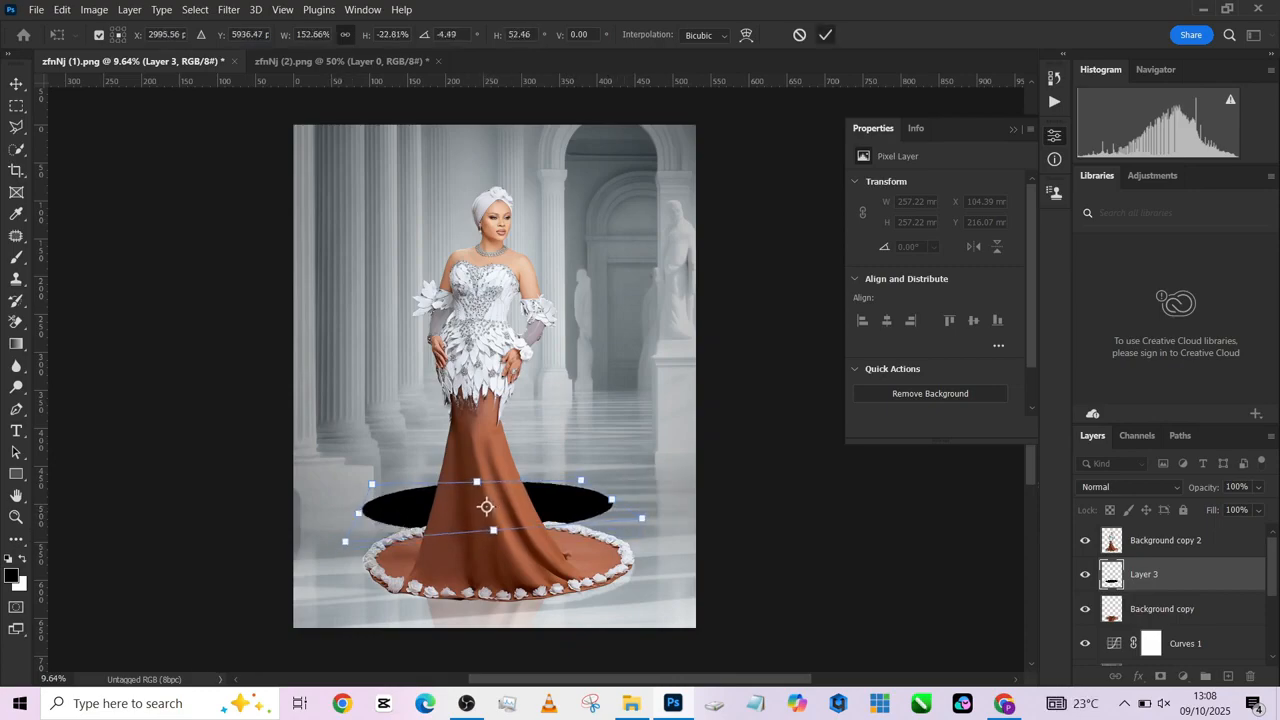
{"action": "key", "text": "Return"}
- Move the black ellipse beneath the gown's train and stretch it to about 363 by 105 mm to match the hem's outline
{"action": "left_click_drag", "start_coordinate": [562, 468], "coordinate": [564, 540]}
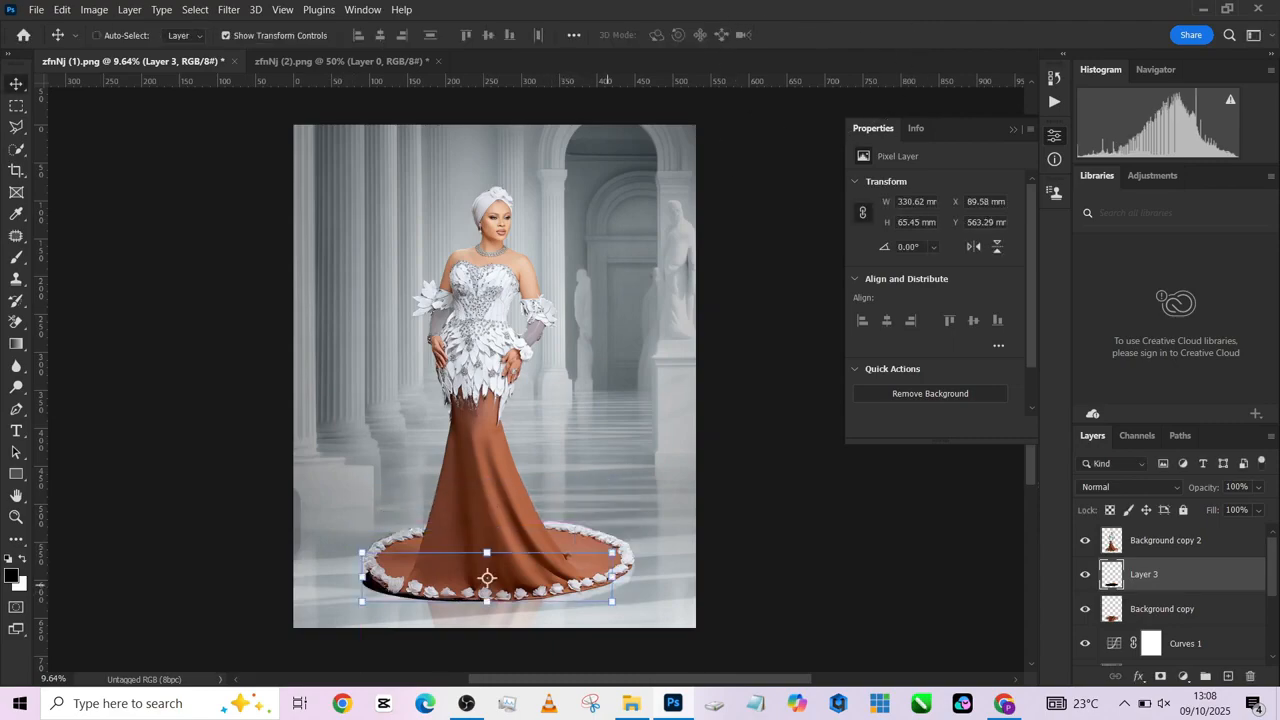
{"action": "left_click_drag", "start_coordinate": [612, 577], "coordinate": [636, 577]}
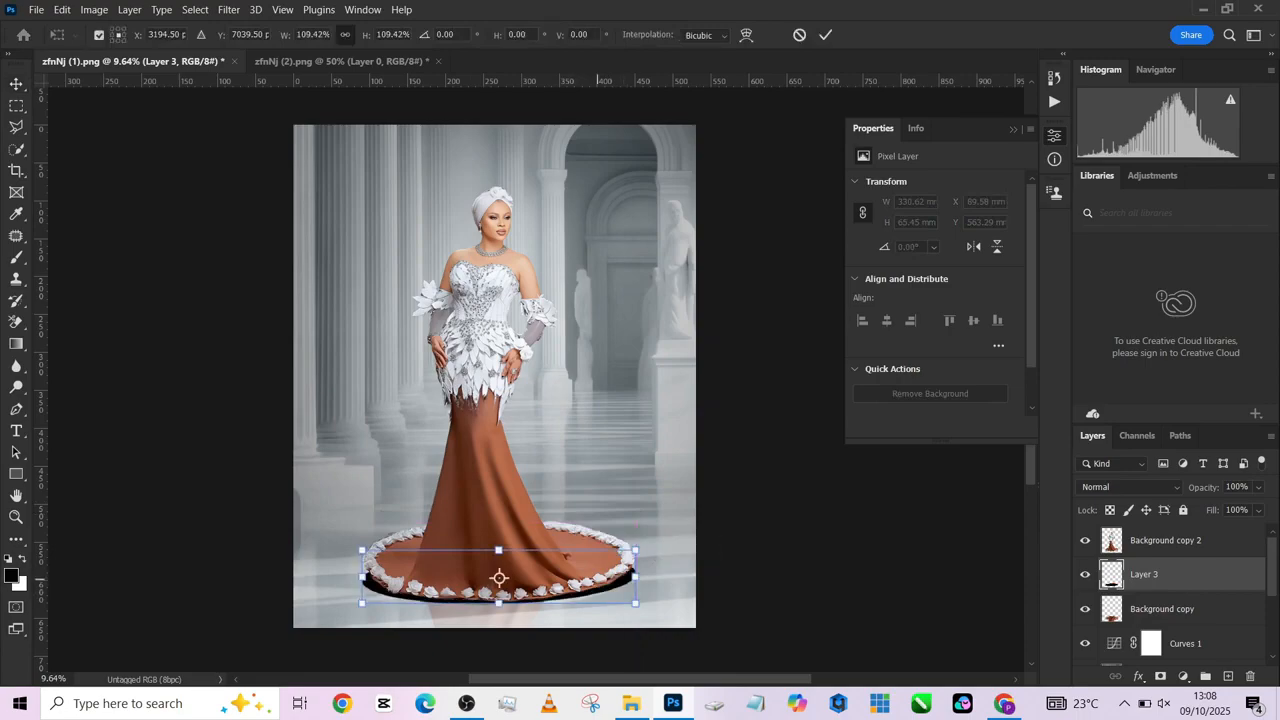
{"action": "left_click_drag", "start_coordinate": [499, 550], "coordinate": [506, 512]}
{"action": "left_click_drag", "start_coordinate": [543, 554], "coordinate": [541, 565]}
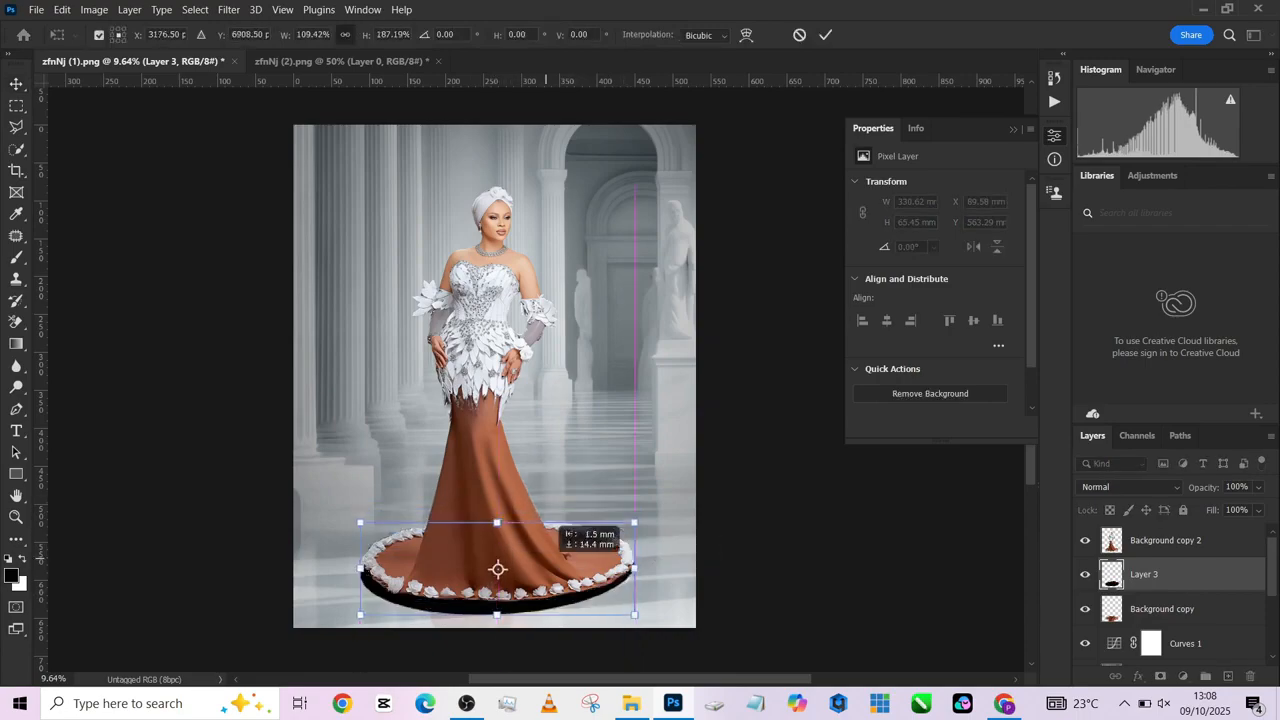
{"action": "left_click_drag", "start_coordinate": [497, 614], "coordinate": [497, 601]}
{"action": "left_click_drag", "start_coordinate": [634, 561], "coordinate": [636, 561]}
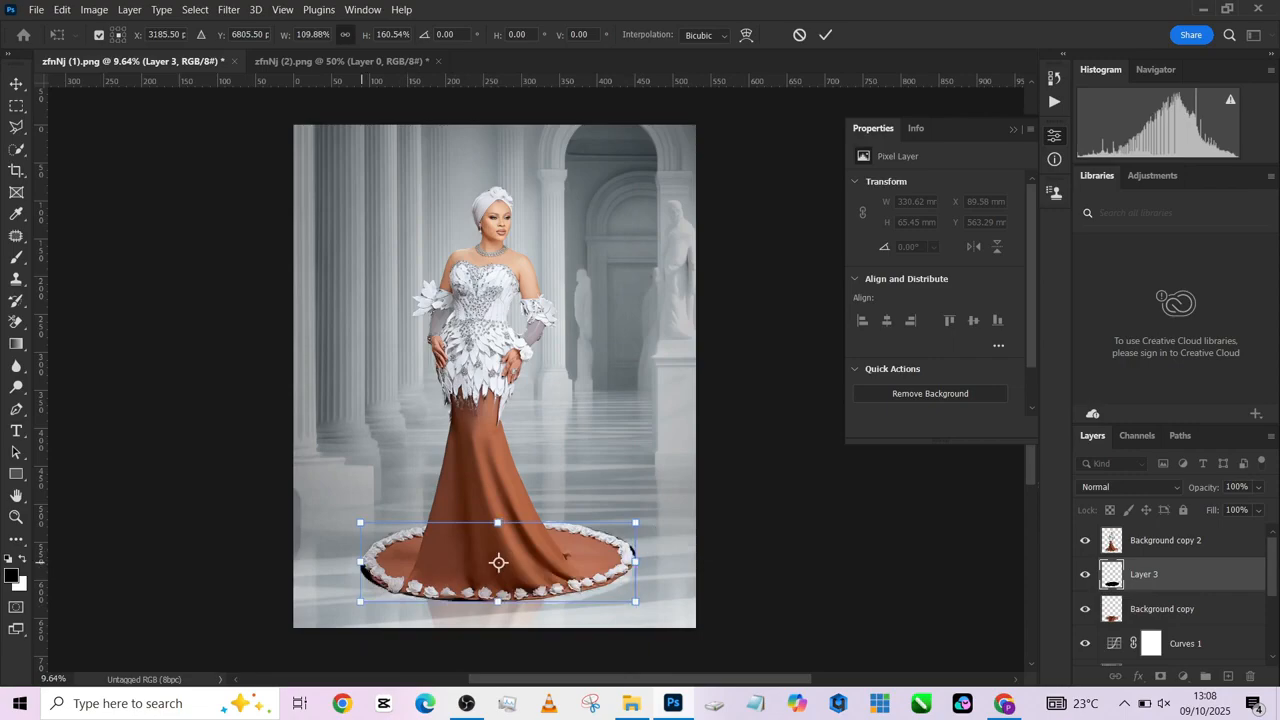
{"action": "key", "text": "Return"}
- Soften the black shadow ellipse with a Gaussian Blur of 61.1 pixels radius
{"action": "left_click", "coordinate": [229, 10]}
{"action": "mouse_move", "coordinate": [242, 209]}
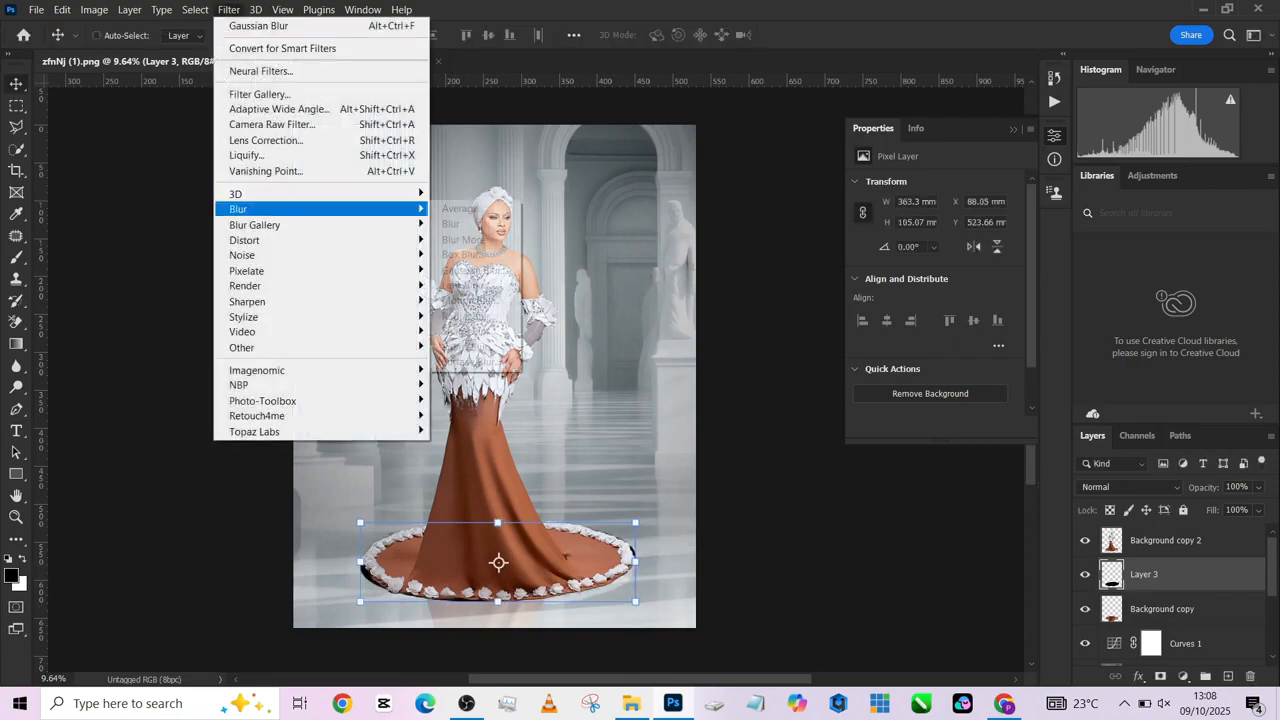
{"action": "left_click", "coordinate": [475, 270]}
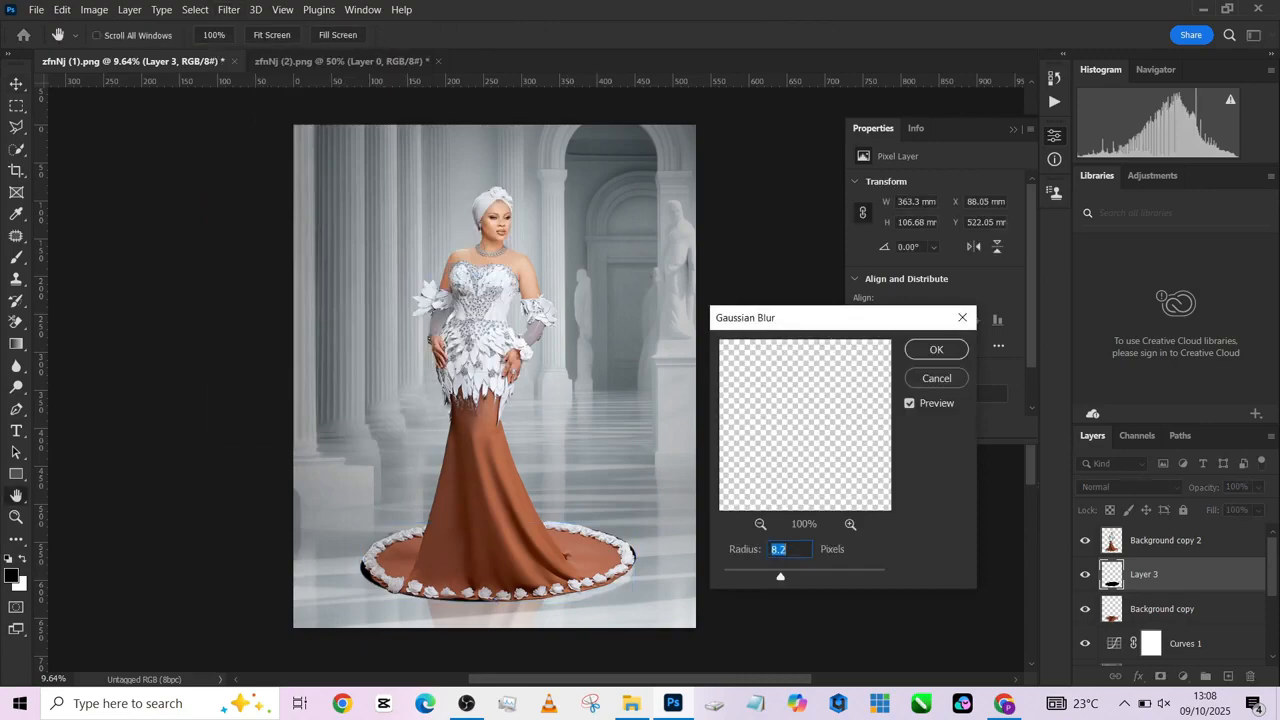
{"action": "left_click_drag", "start_coordinate": [781, 577], "coordinate": [849, 577]}
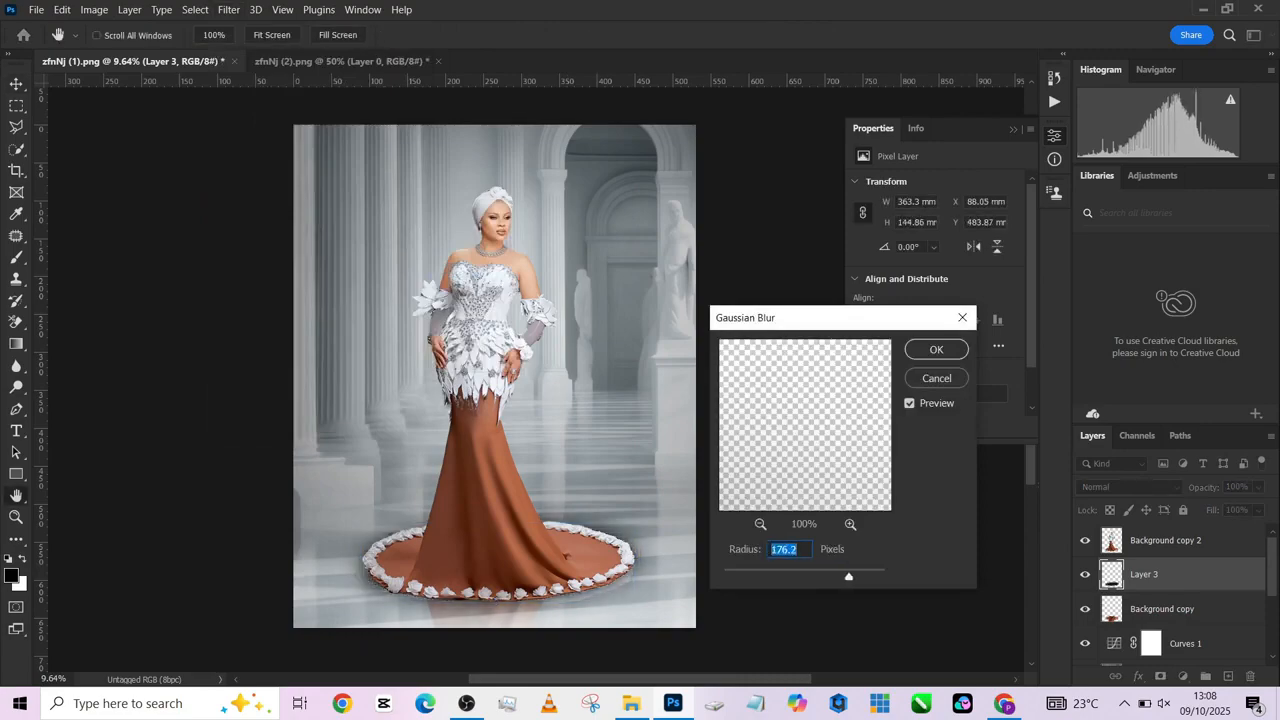
{"action": "left_click_drag", "start_coordinate": [849, 577], "coordinate": [815, 577]}
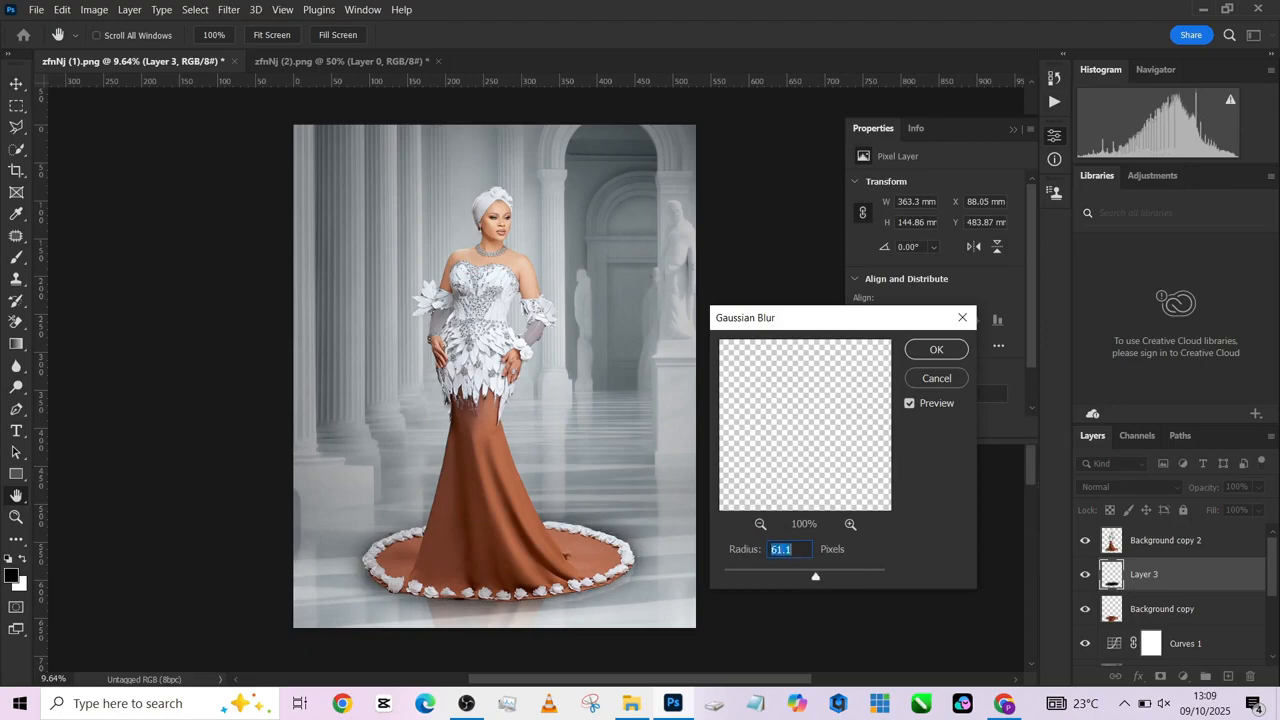
{"action": "key", "text": "Return"}
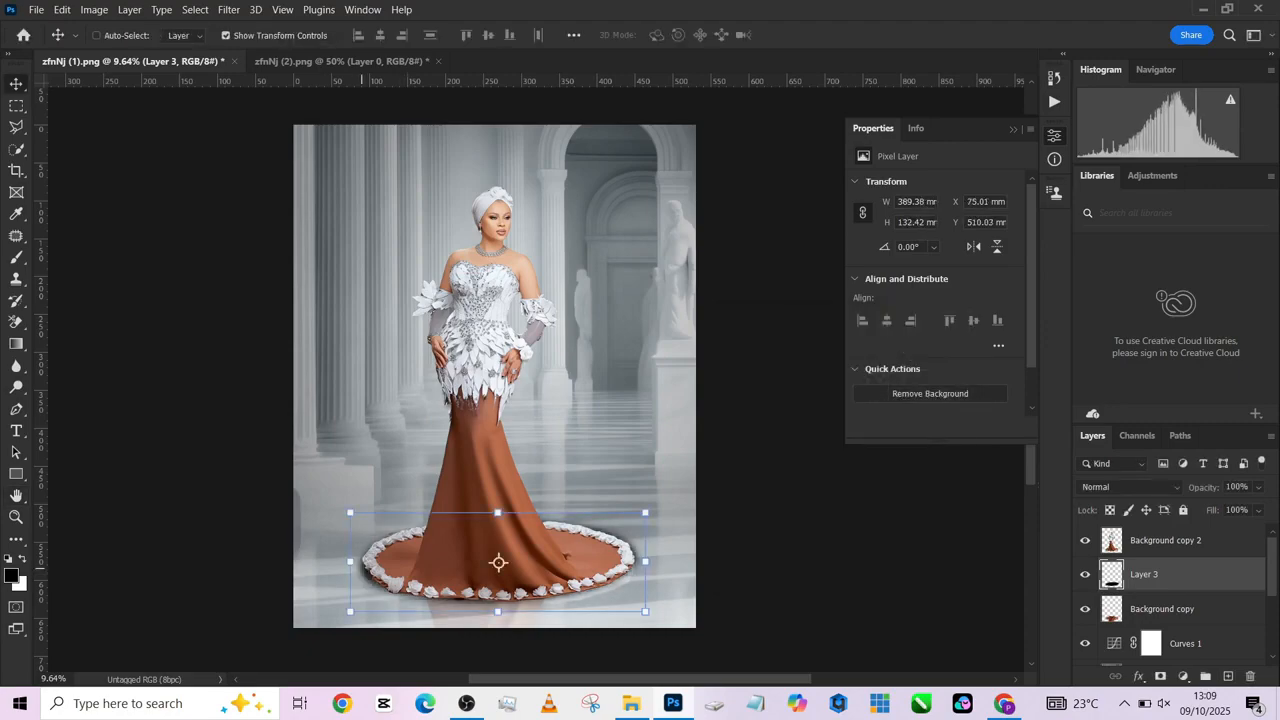
- Resize the blurred shadow to about 371 by 133 mm and nudge it slightly down and right under the hem
{"action": "key", "text": "ctrl+t"}
{"action": "left_click_drag", "start_coordinate": [350, 562], "coordinate": [354, 562]}
{"action": "left_click_drag", "start_coordinate": [644, 512], "coordinate": [634, 514]}
{"action": "left_click_drag", "start_coordinate": [605, 604], "coordinate": [605, 615]}
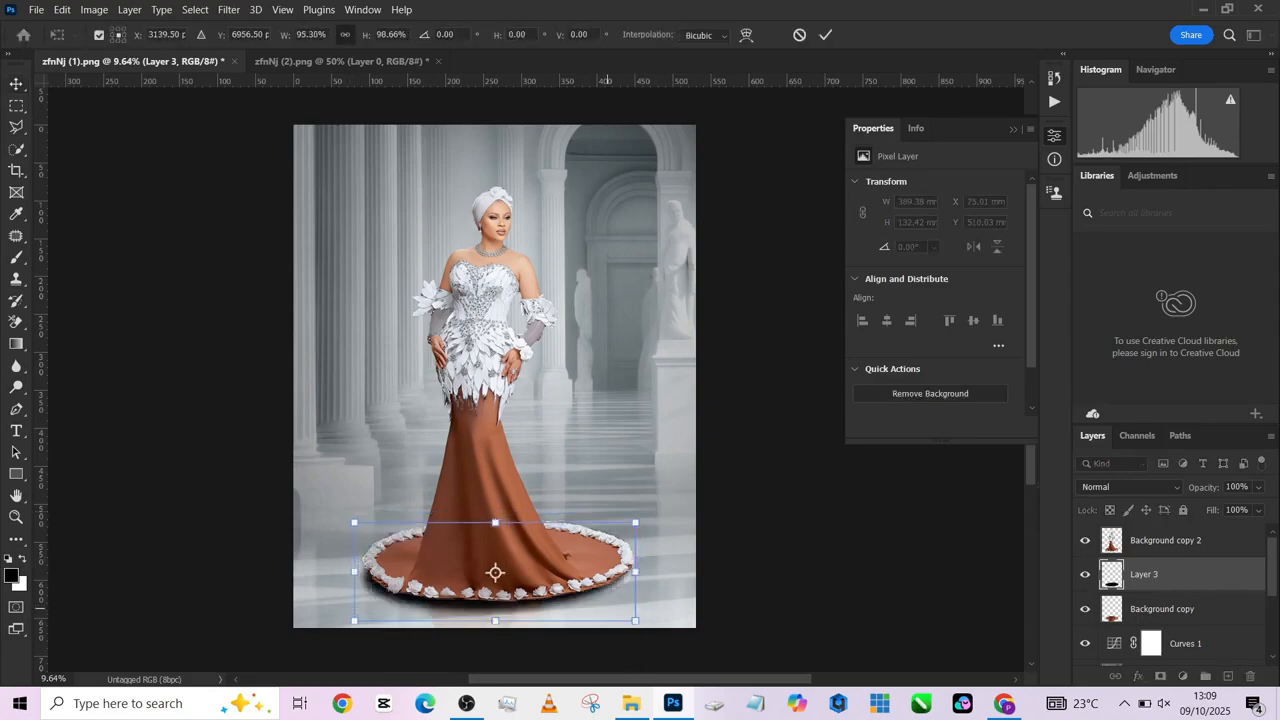
{"action": "key", "text": "ctrl+z"}
{"action": "left_click_drag", "start_coordinate": [609, 620], "coordinate": [610, 618]}
{"action": "key", "text": "Down"}
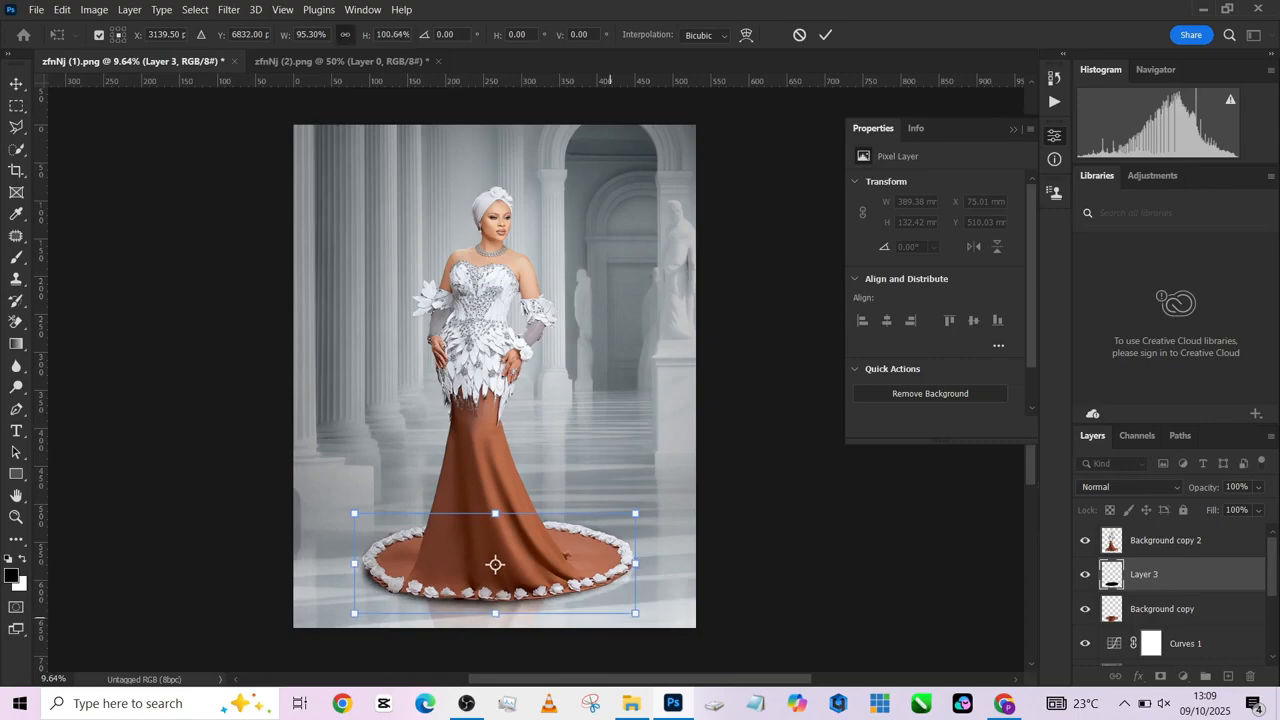
{"action": "key", "text": "Right"}
{"action": "key", "text": "Right"}
{"action": "key", "text": "Right"}
{"action": "key", "text": "Right"}
{"action": "key", "text": "Right"}
{"action": "key", "text": "Right"}
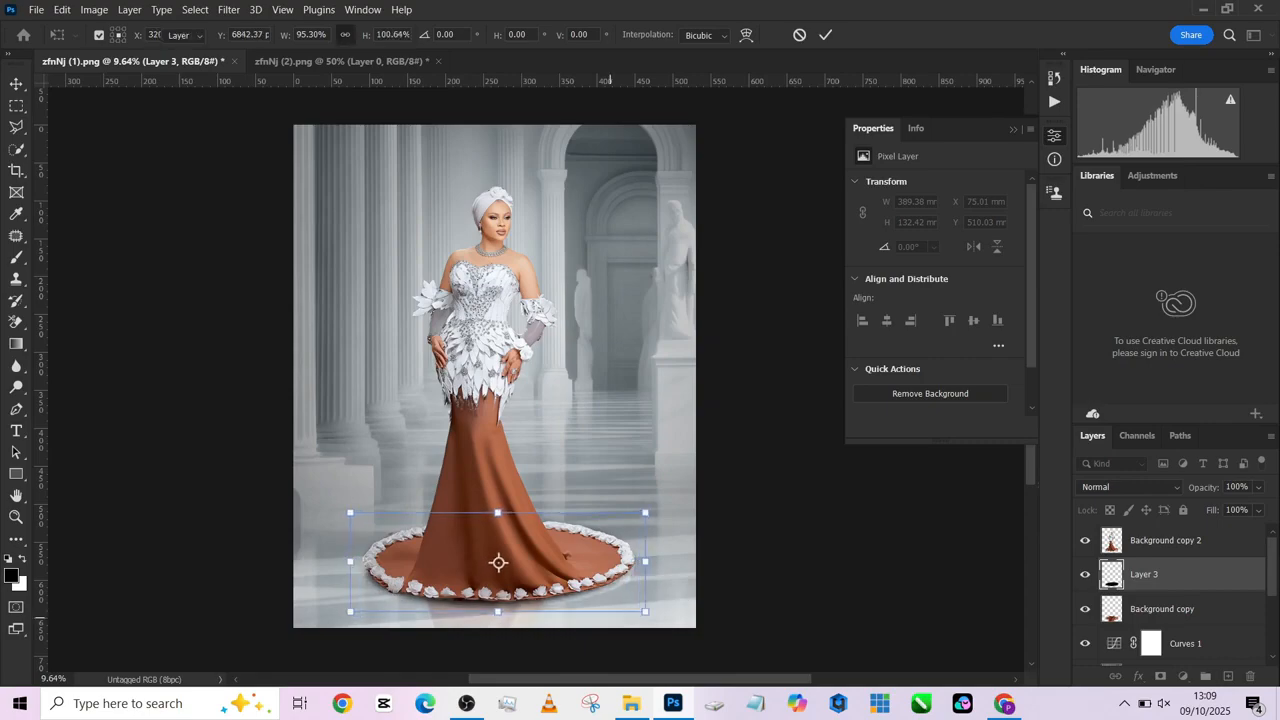
{"action": "key", "text": "Return"}
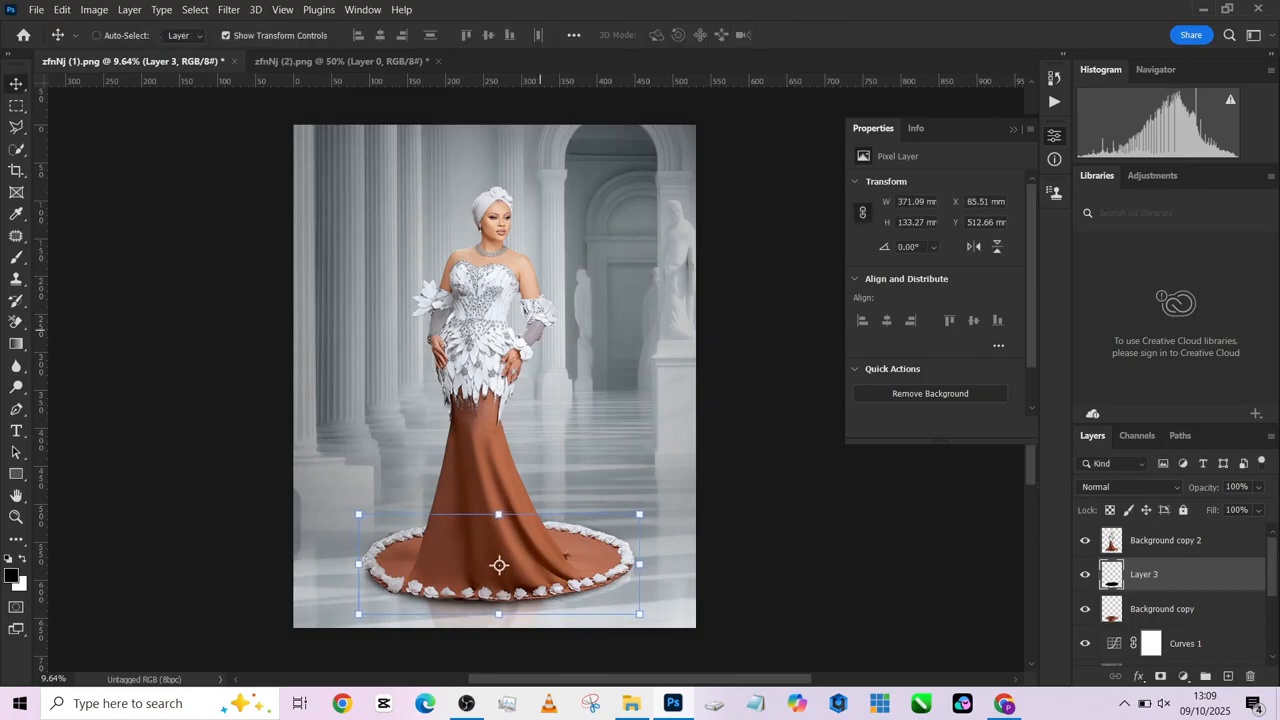
- Add a Color Lookup adjustment layer above the woman's cutout, Background copy 2, and load the 2Strip.look 3DLUT file
{"action": "scroll", "coordinate": [475, 224], "scroll_direction": "up", "scroll_amount": 10}
{"action": "scroll", "coordinate": [484, 218], "scroll_direction": "down", "scroll_amount": 10}
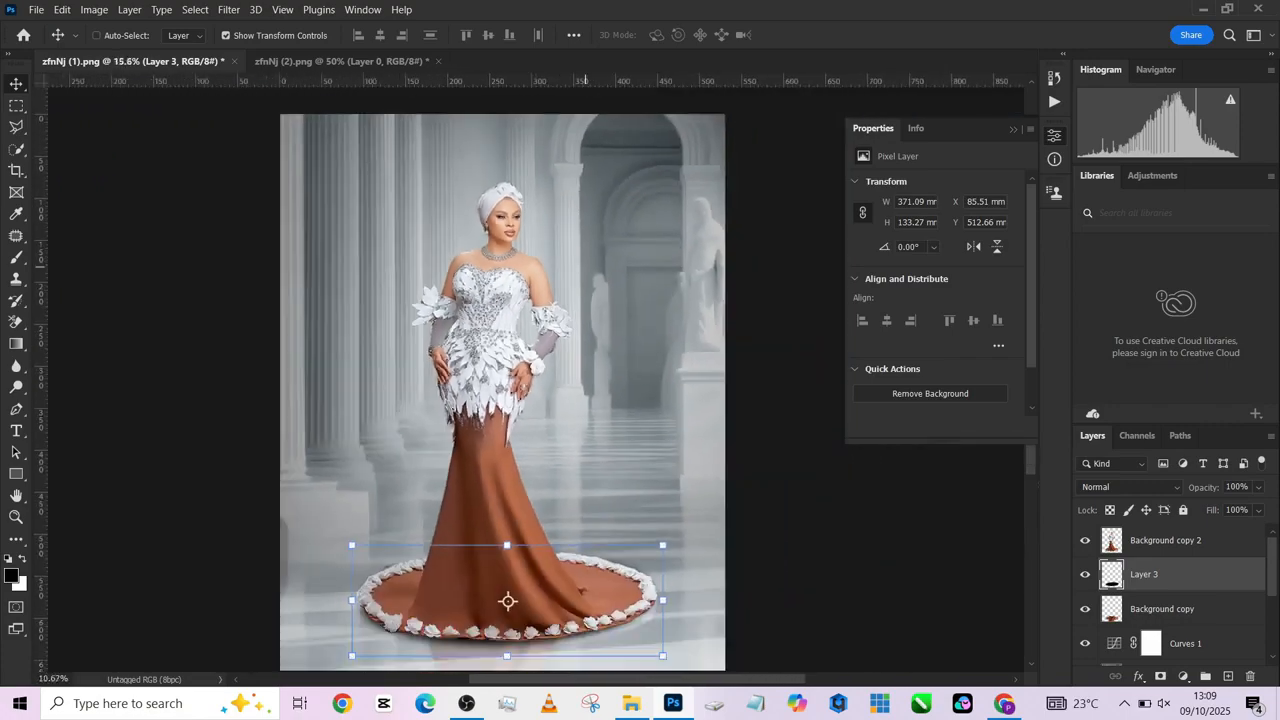
{"action": "scroll", "coordinate": [508, 601], "scroll_direction": "down", "scroll_amount": 1}
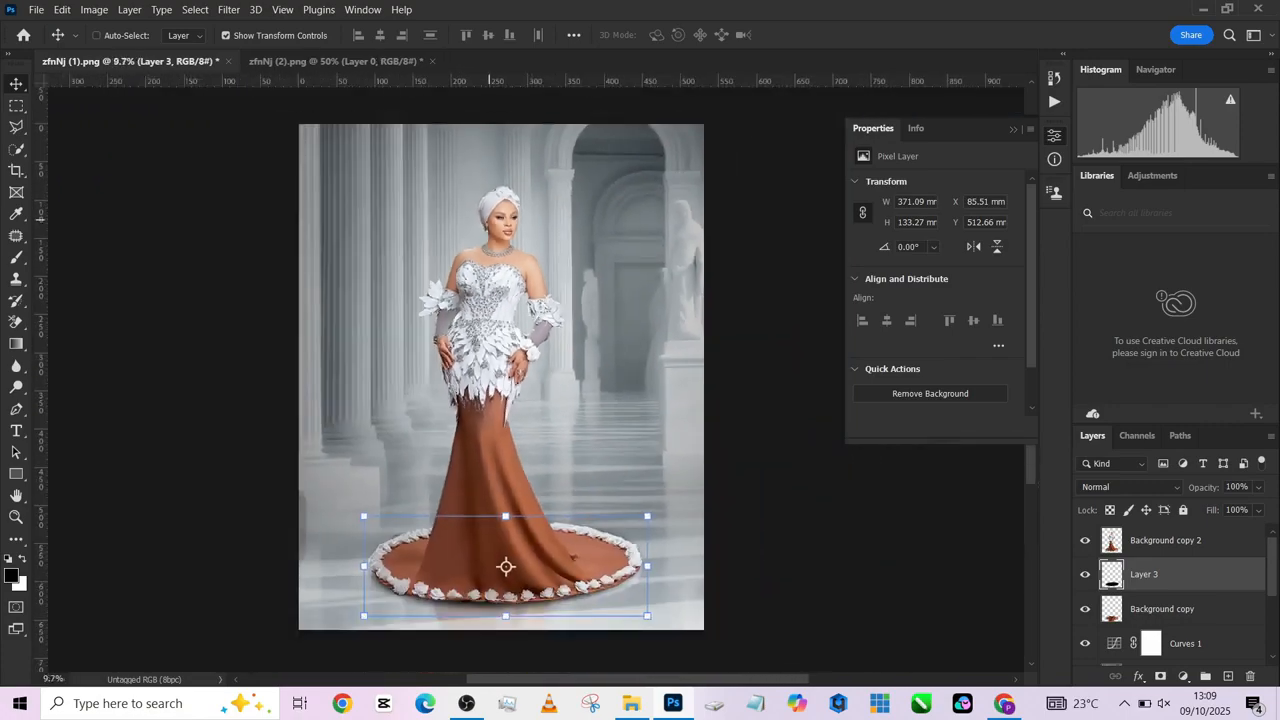
{"action": "left_click", "coordinate": [1166, 541]}
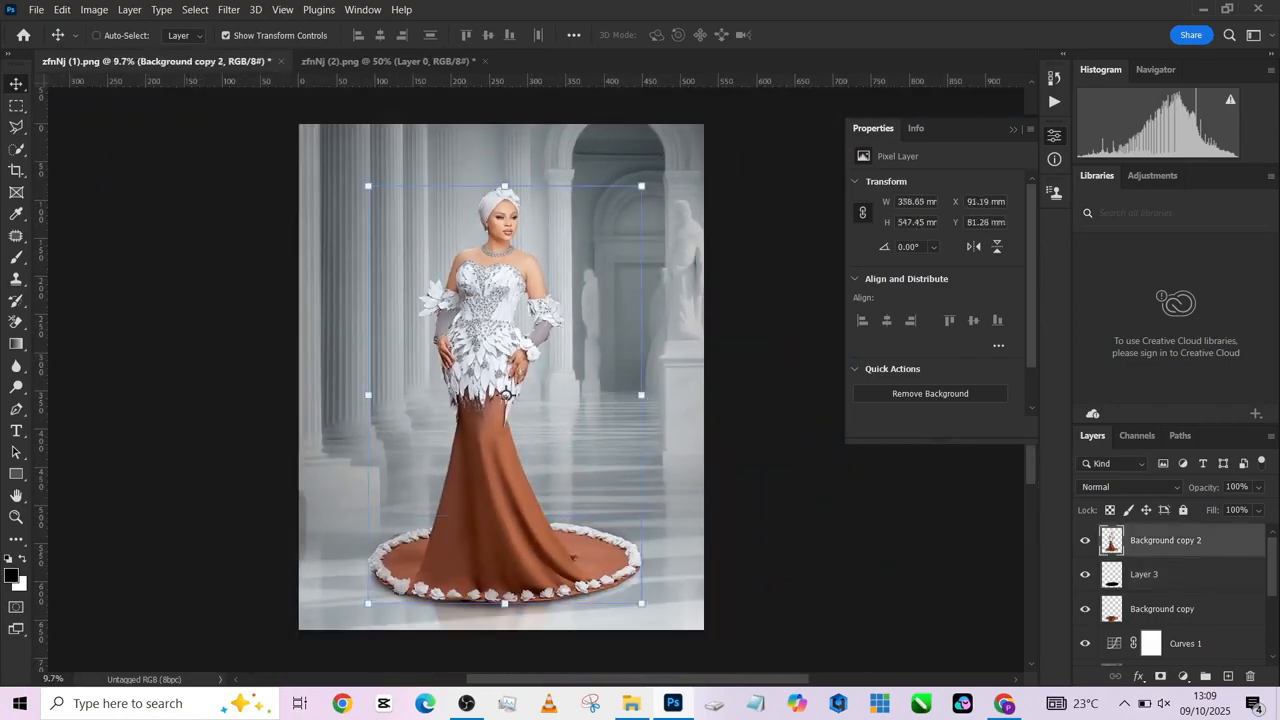
{"action": "left_click", "coordinate": [1183, 677]}
{"action": "left_click", "coordinate": [1183, 588]}
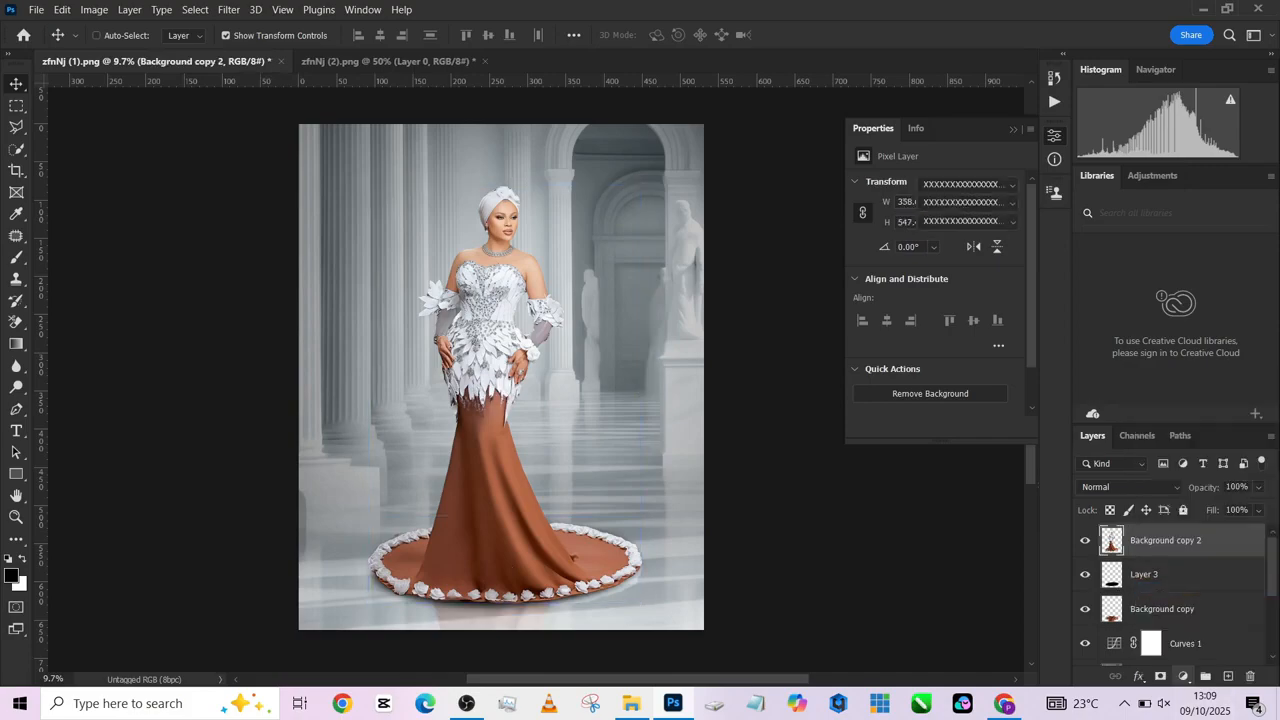
{"action": "left_click", "coordinate": [968, 184]}
{"action": "left_click", "coordinate": [954, 248]}
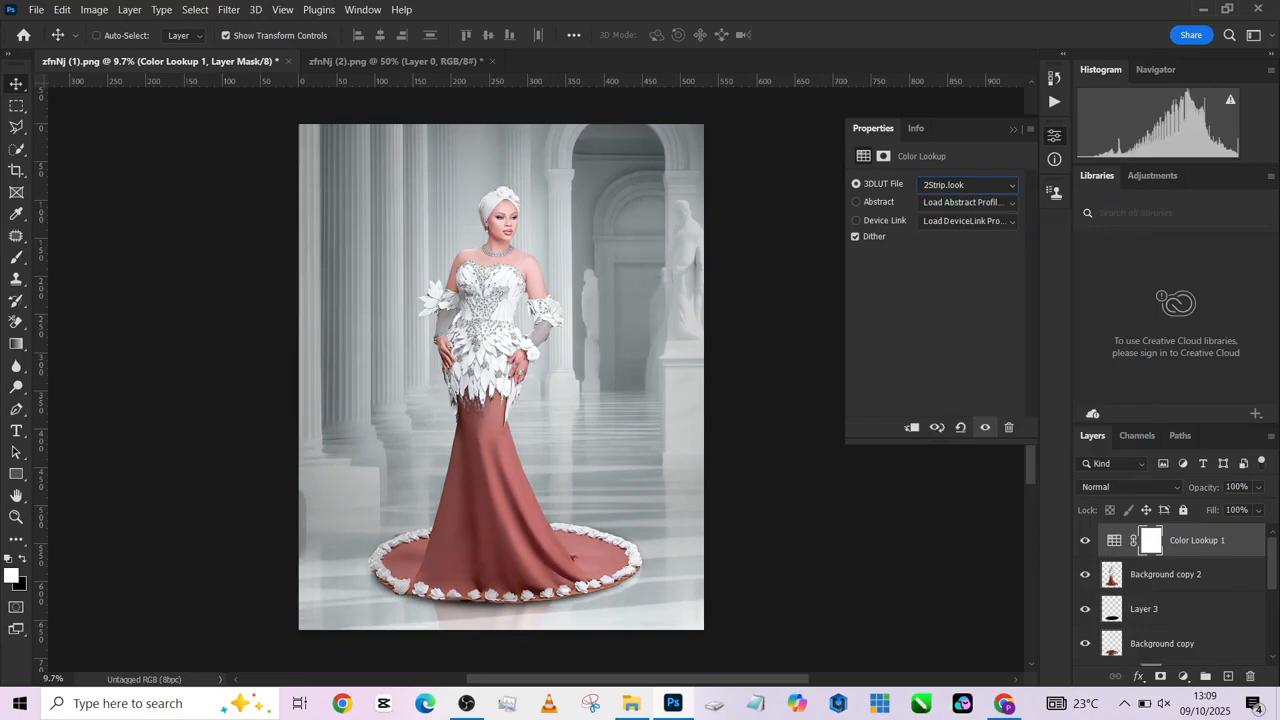
- Try out the following 3DLUT presets on the Color Lookup layer and settle on Crisp_Warm.look
{"action": "key", "text": "Down"}
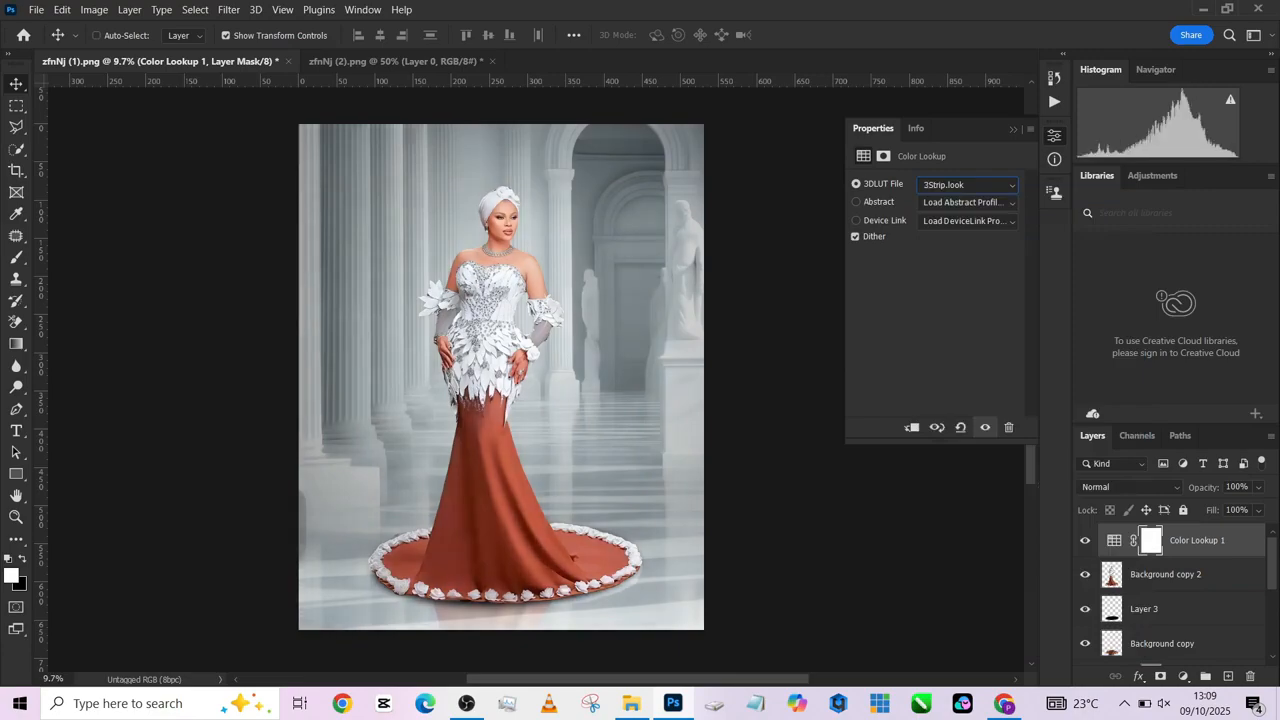
{"action": "key", "text": "Down"}
{"action": "key", "text": "Down"}
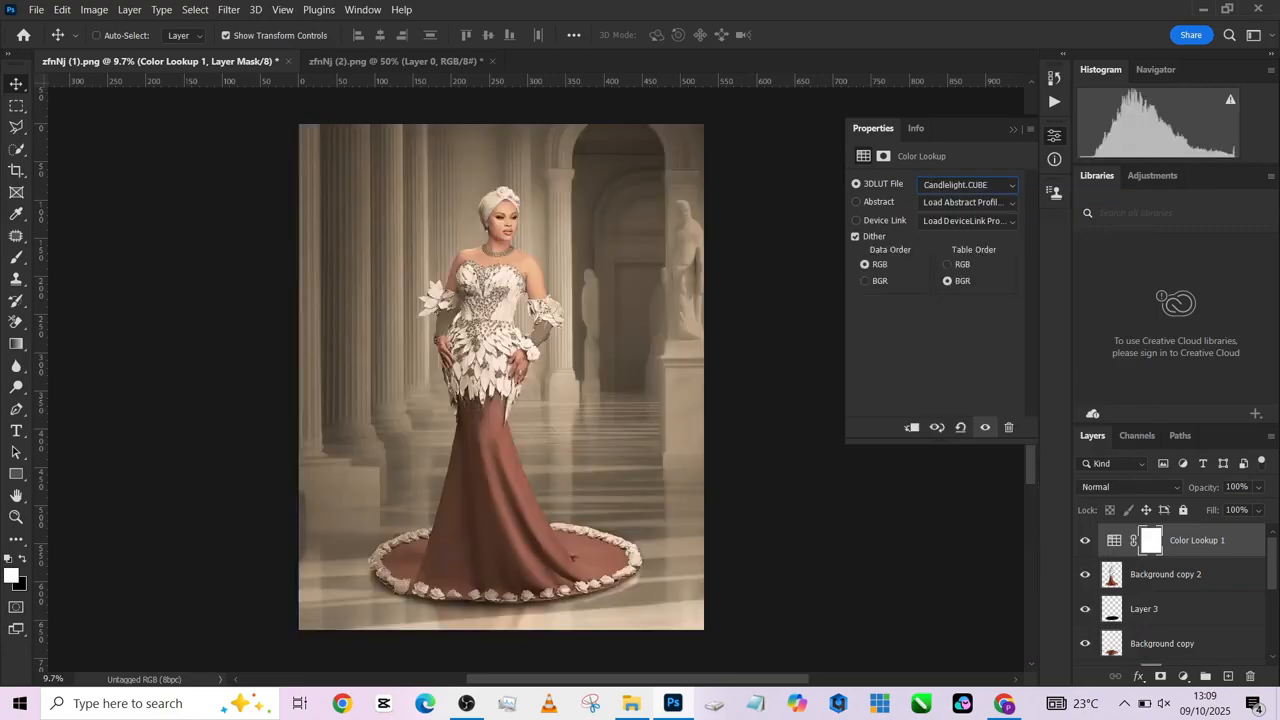
{"action": "key", "text": "Down"}
{"action": "key", "text": "Down"}
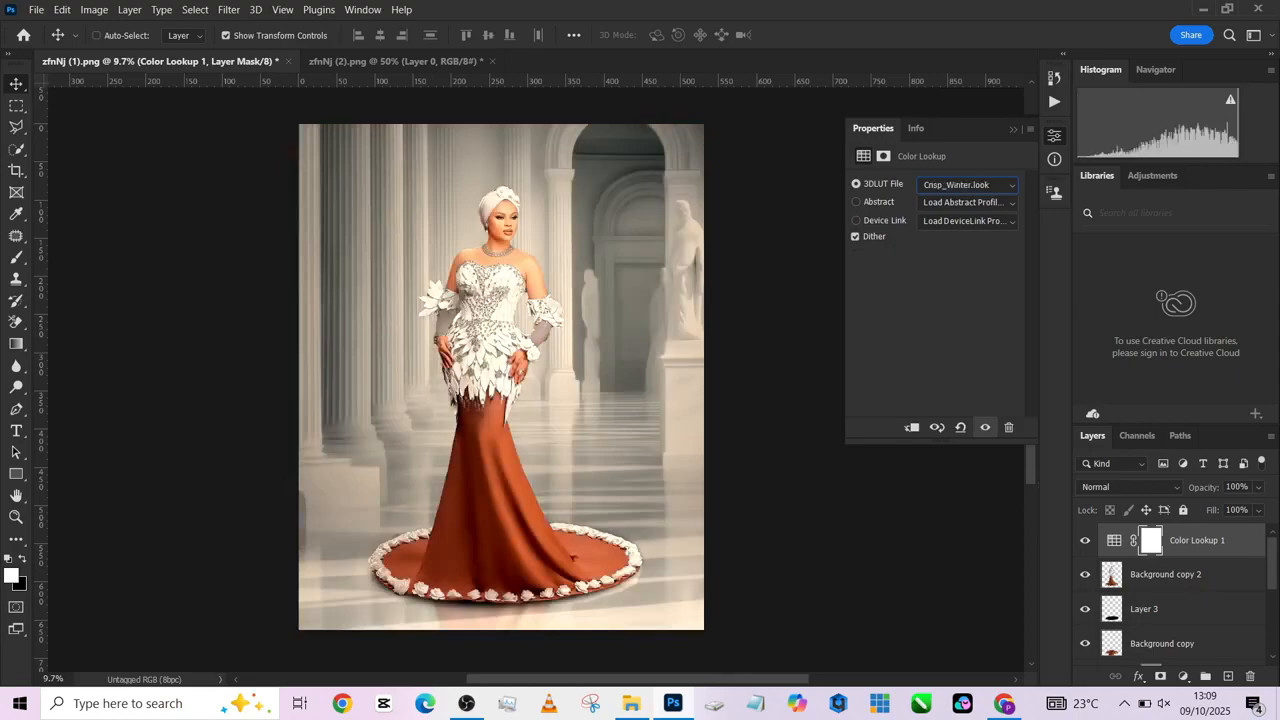
{"action": "key", "text": "Up"}
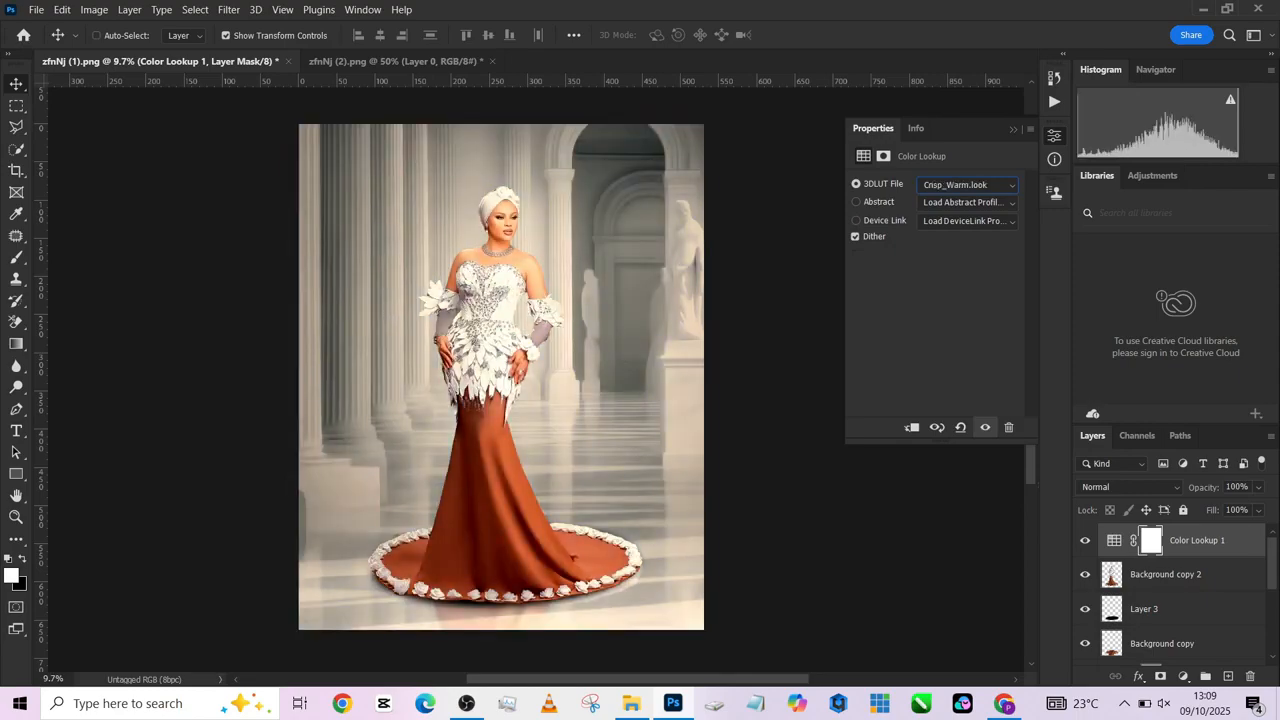
- Lower the Color Lookup layer's opacity to 25% and its fill to 64%, comparing the image with the layer hidden and shown
{"action": "left_click", "coordinate": [1258, 487]}
{"action": "left_click_drag", "start_coordinate": [1266, 507], "coordinate": [1209, 507]}
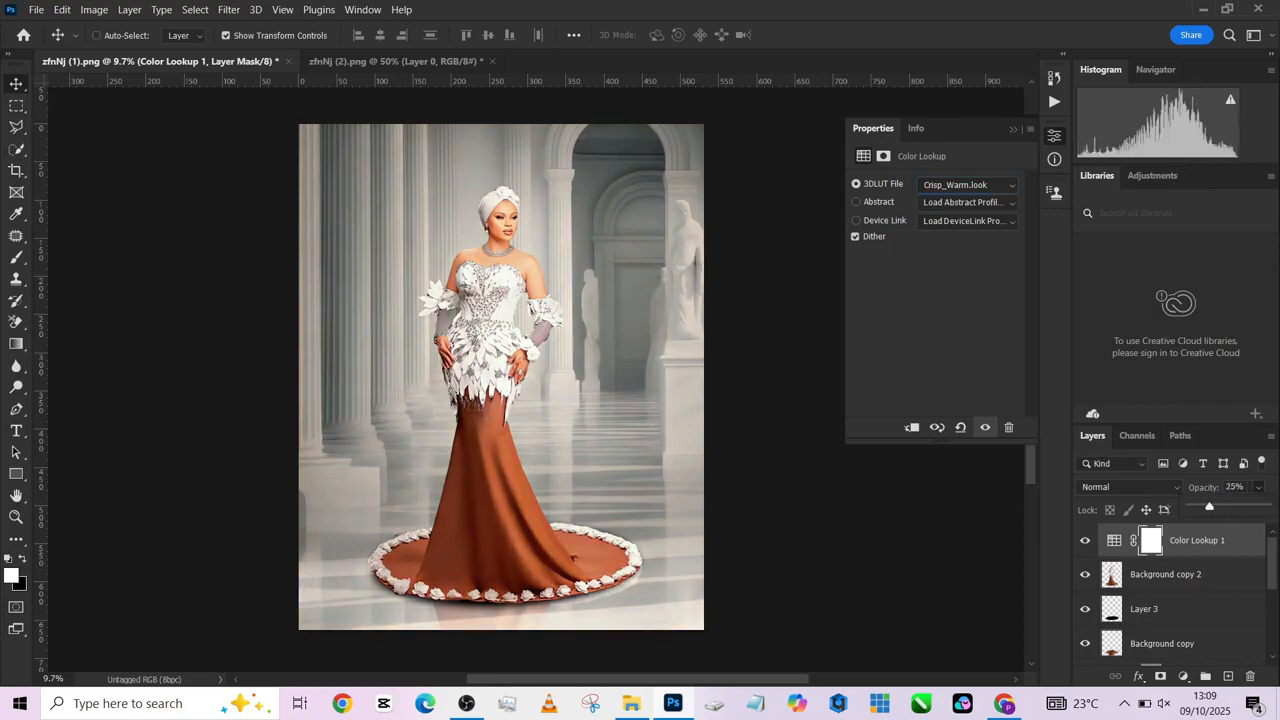
{"action": "left_click", "coordinate": [1085, 540]}
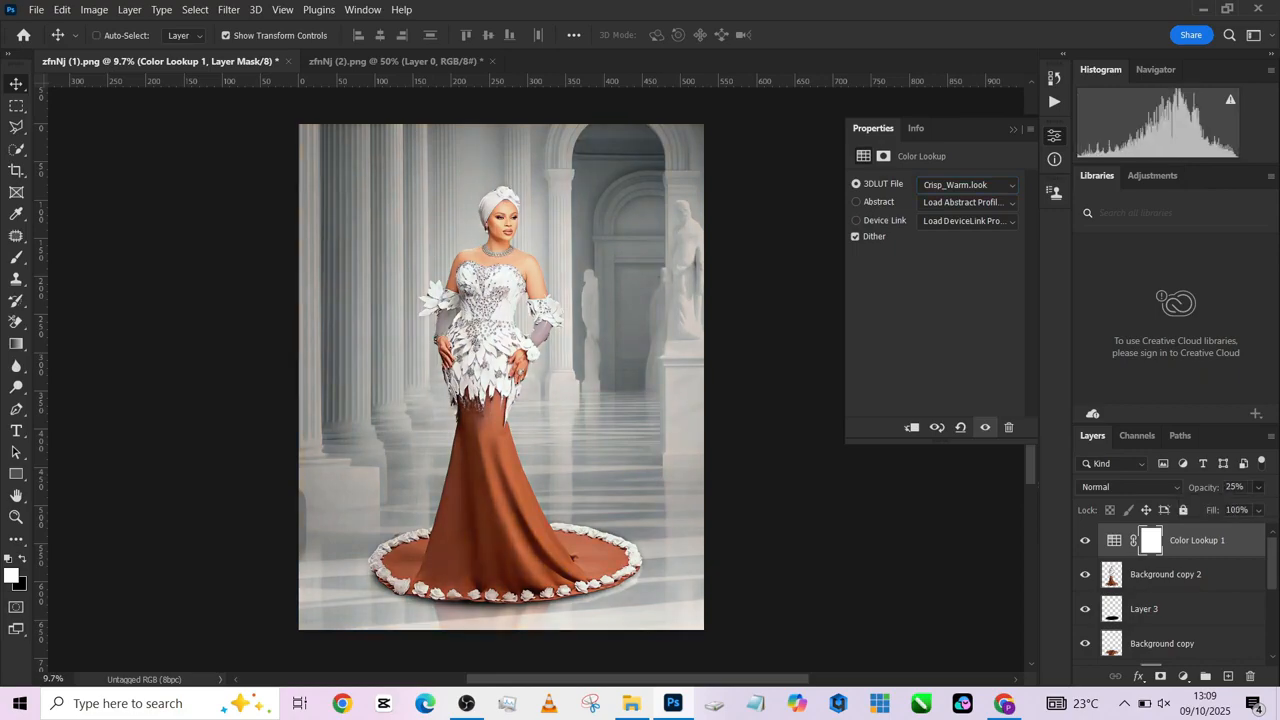
{"action": "left_click", "coordinate": [1085, 540]}
{"action": "left_click", "coordinate": [1259, 510]}
{"action": "left_click_drag", "start_coordinate": [1266, 530], "coordinate": [1240, 530]}
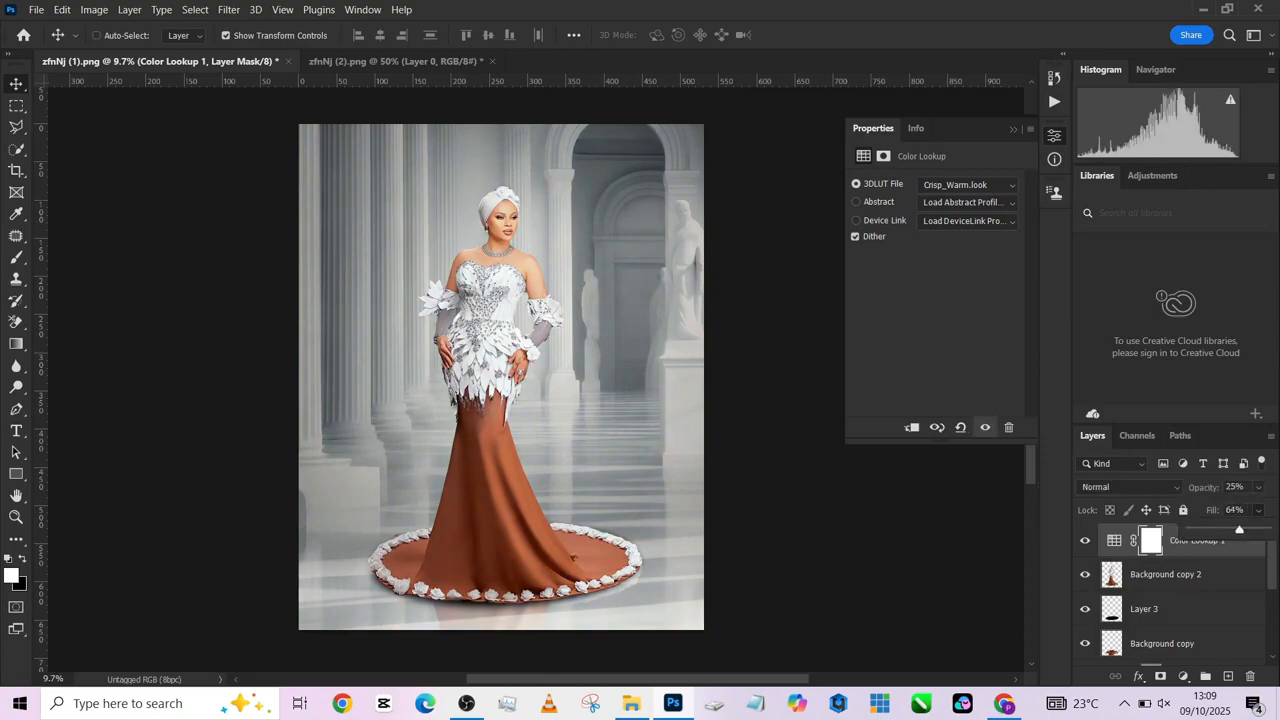
- Apply a Camera Raw vignette to the hall image on Layer 2, with vignetting -51, midpoint 0 and highlights 100
{"action": "scroll", "coordinate": [1170, 590], "scroll_direction": "down", "scroll_amount": 2}
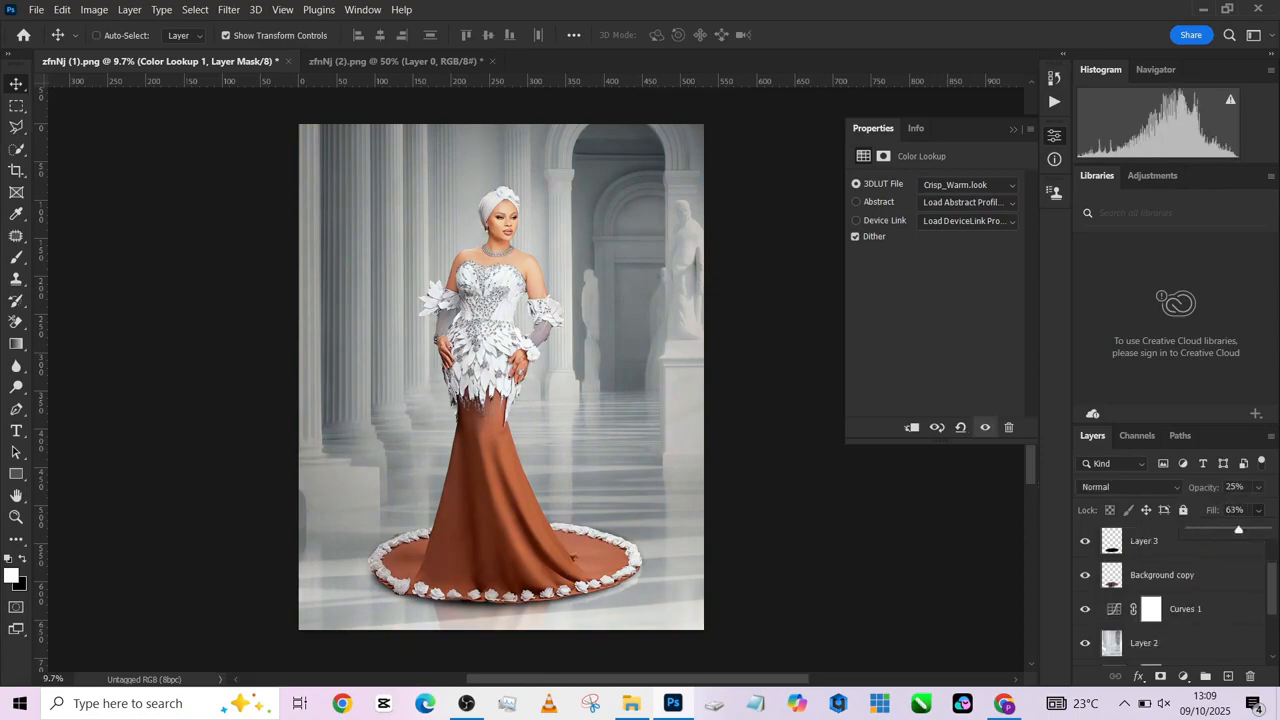
{"action": "scroll", "coordinate": [1165, 590], "scroll_direction": "down", "scroll_amount": 2}
{"action": "left_click", "coordinate": [1160, 575]}
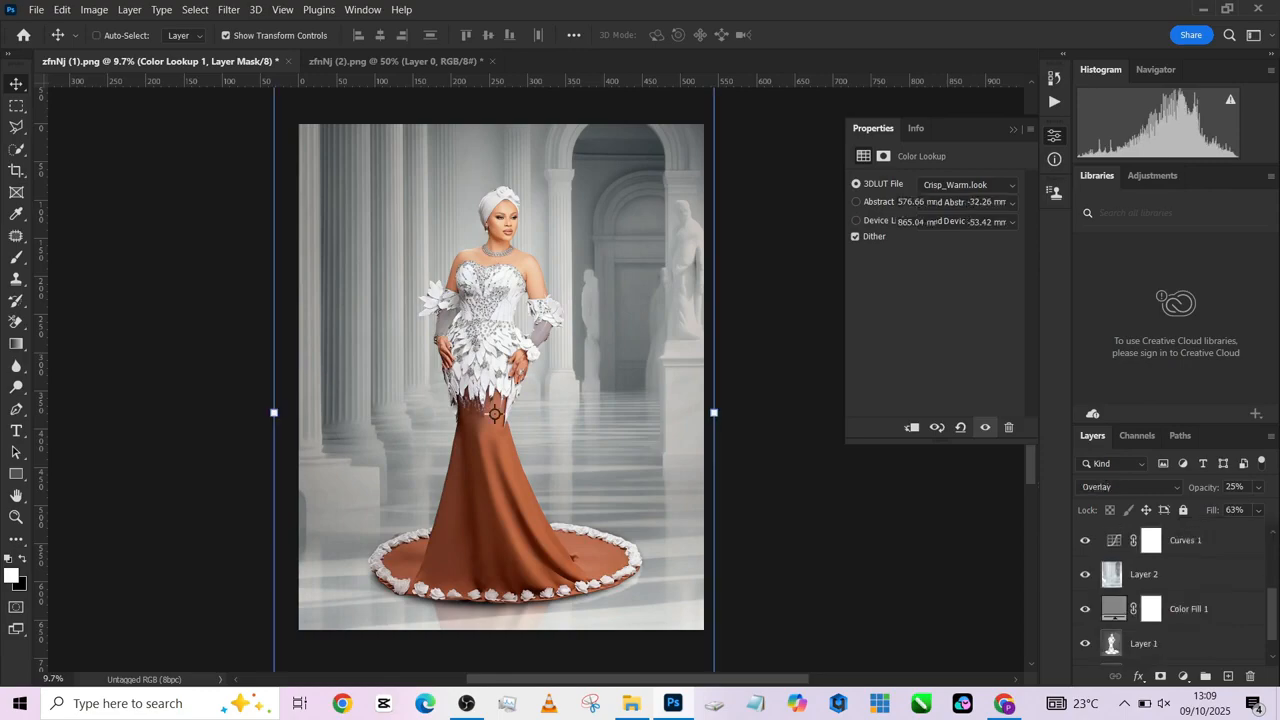
{"action": "left_click", "coordinate": [229, 9]}
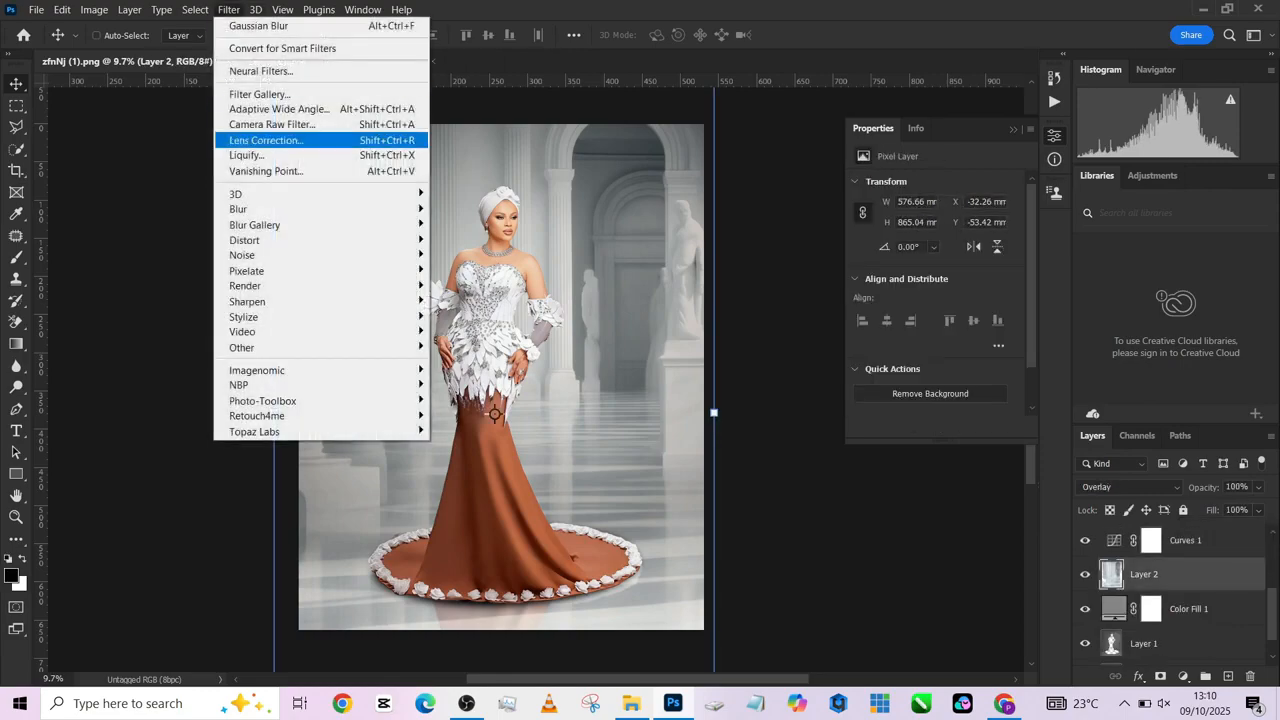
{"action": "key", "text": "Up"}
{"action": "key", "text": "Return"}
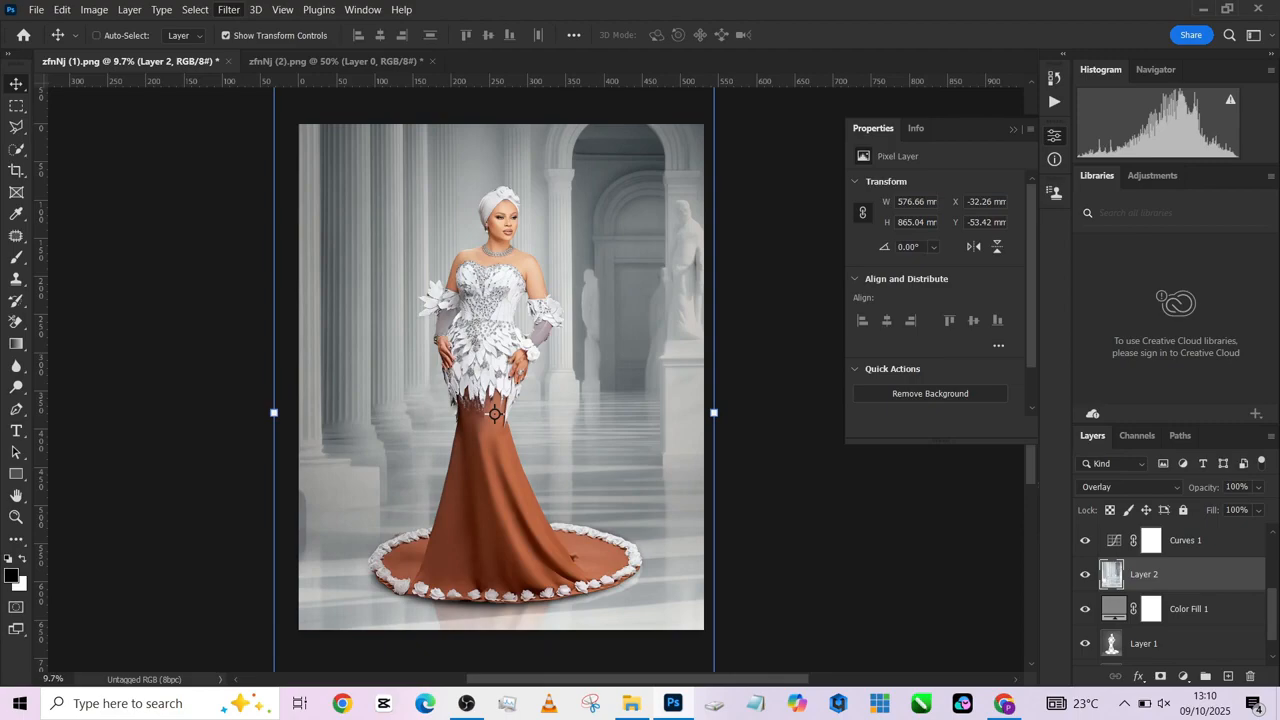
{"action": "key", "text": "ctrl+shift+a"}
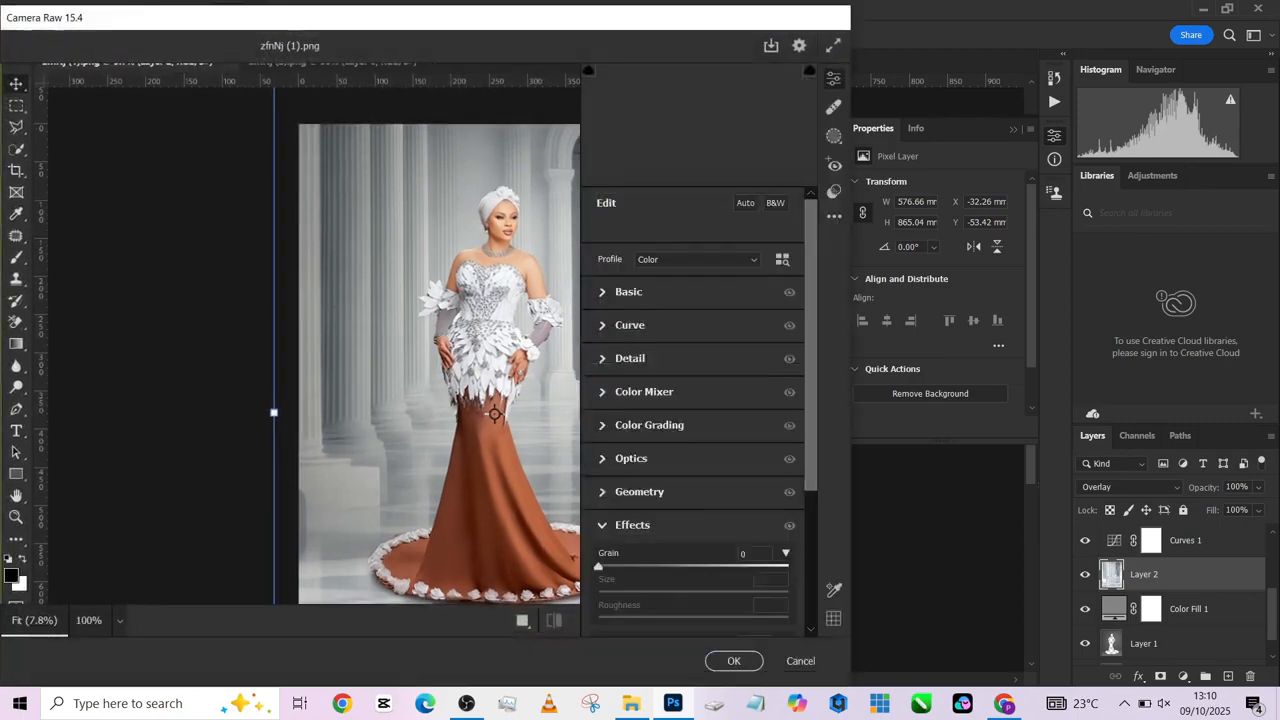
{"action": "left_click", "coordinate": [603, 525]}
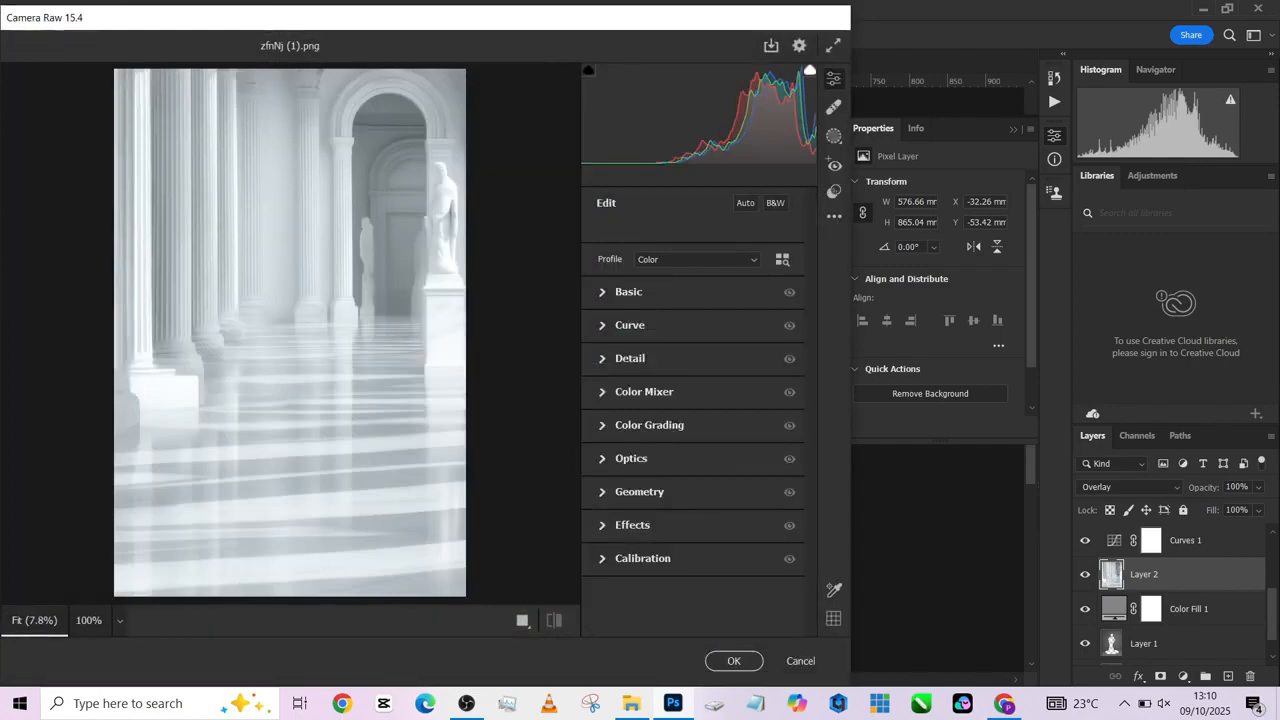
{"action": "left_click", "coordinate": [603, 525]}
{"action": "left_click_drag", "start_coordinate": [693, 449], "coordinate": [651, 449]}
{"action": "left_click_drag", "start_coordinate": [693, 506], "coordinate": [598, 506]}
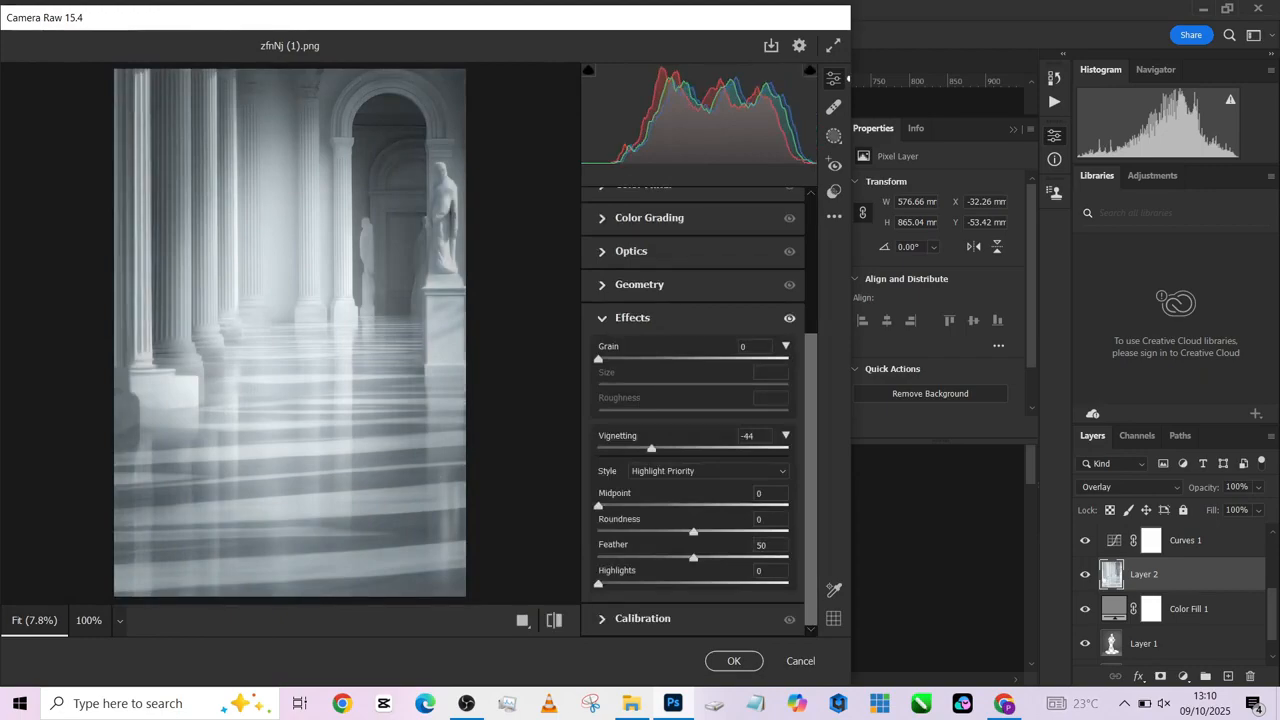
{"action": "left_click_drag", "start_coordinate": [598, 583], "coordinate": [788, 583]}
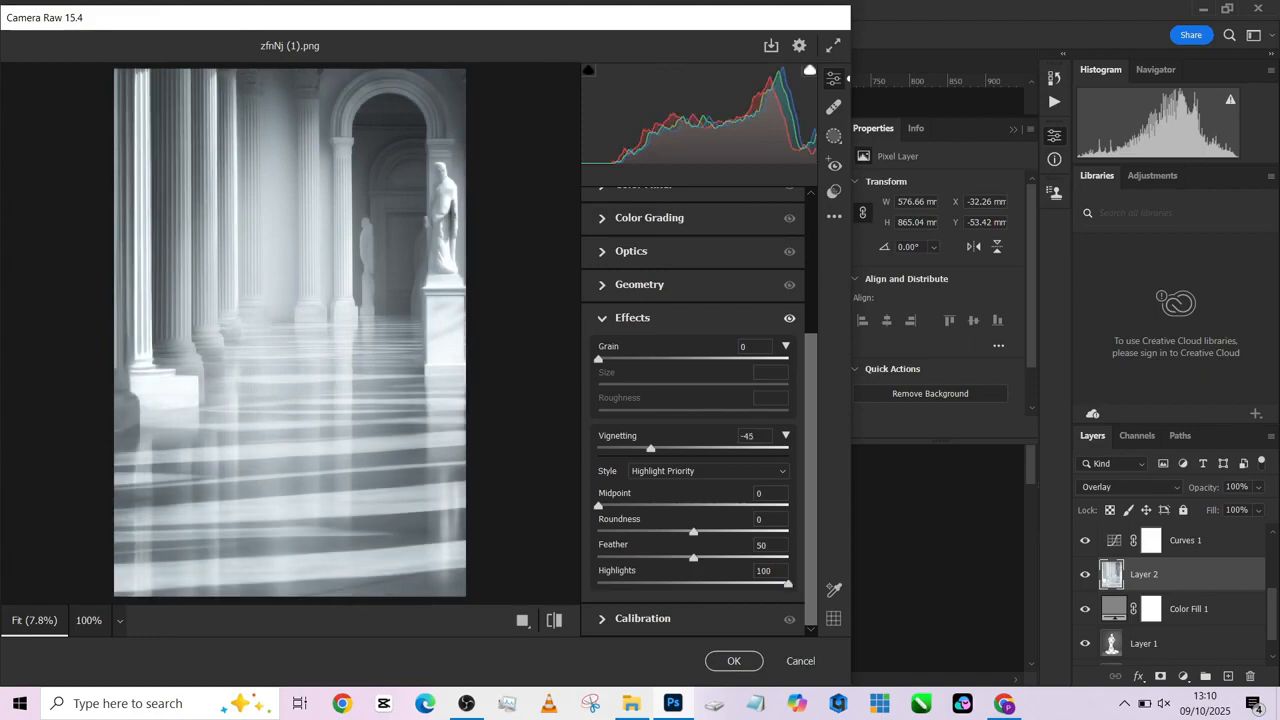
{"action": "left_click_drag", "start_coordinate": [651, 449], "coordinate": [645, 449]}
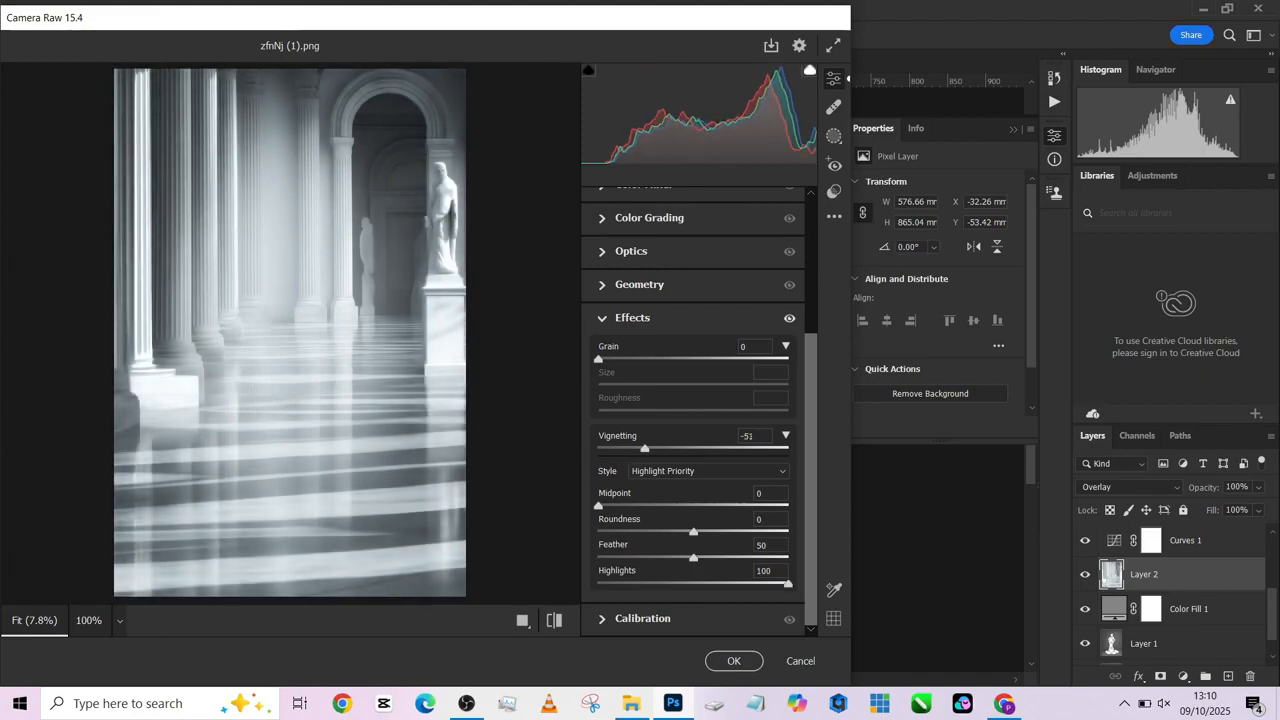
{"action": "left_click", "coordinate": [733, 661]}
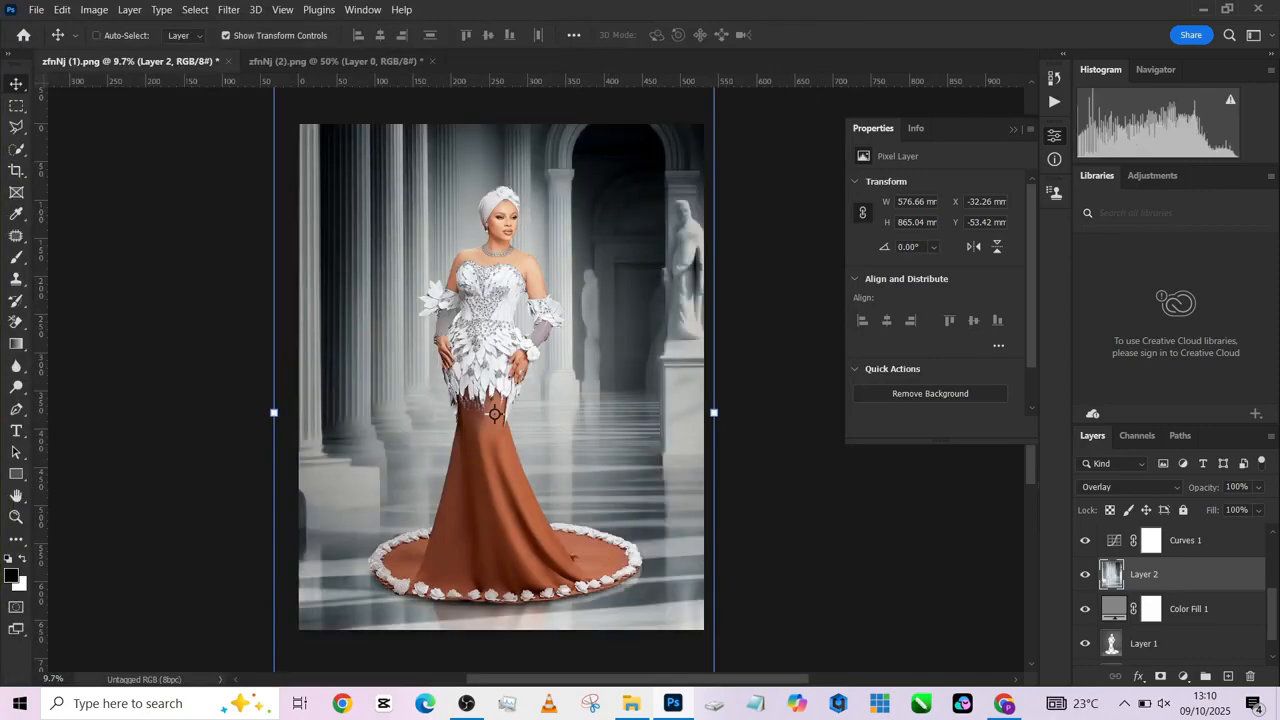
- Check how the Curves 1 and Color Fill 1 layers affect the darkened hall by hiding and showing each
{"action": "left_click", "coordinate": [1085, 540]}
{"action": "left_click", "coordinate": [1085, 540]}
{"action": "scroll", "coordinate": [1165, 595], "scroll_direction": "up", "scroll_amount": 2}
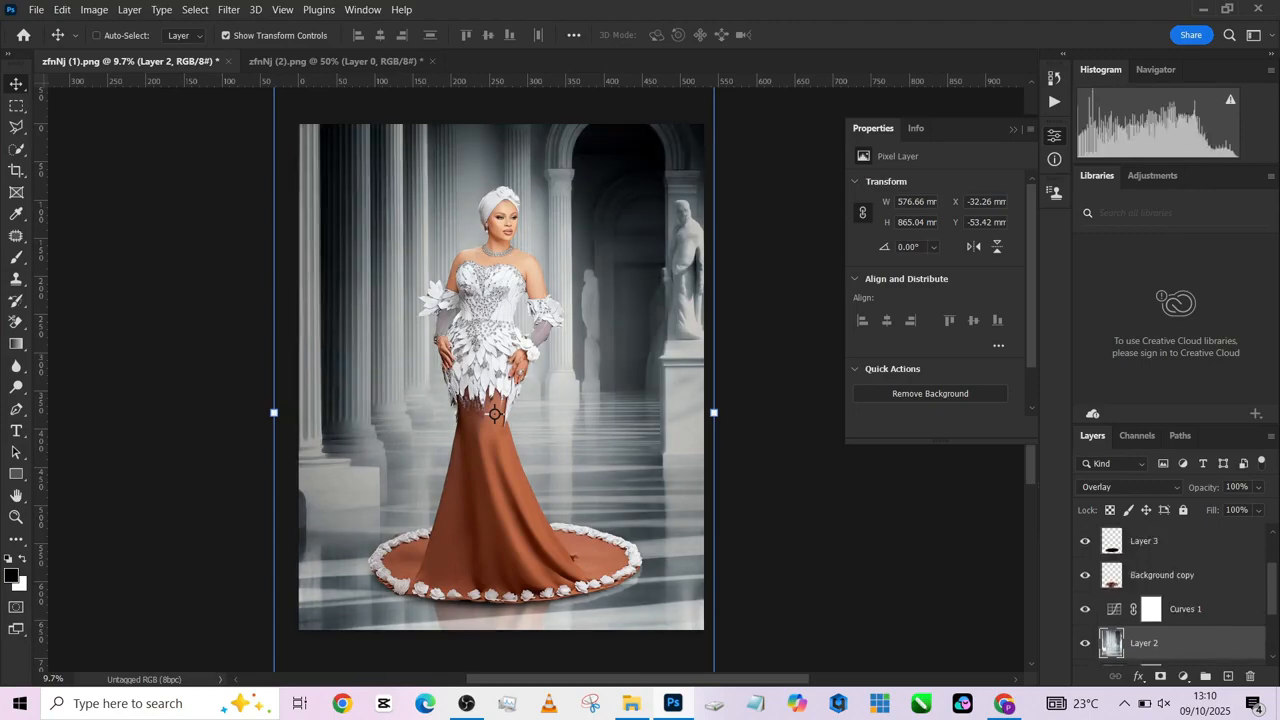
{"action": "scroll", "coordinate": [1165, 595], "scroll_direction": "down", "scroll_amount": 3}
{"action": "left_click", "coordinate": [1085, 580]}
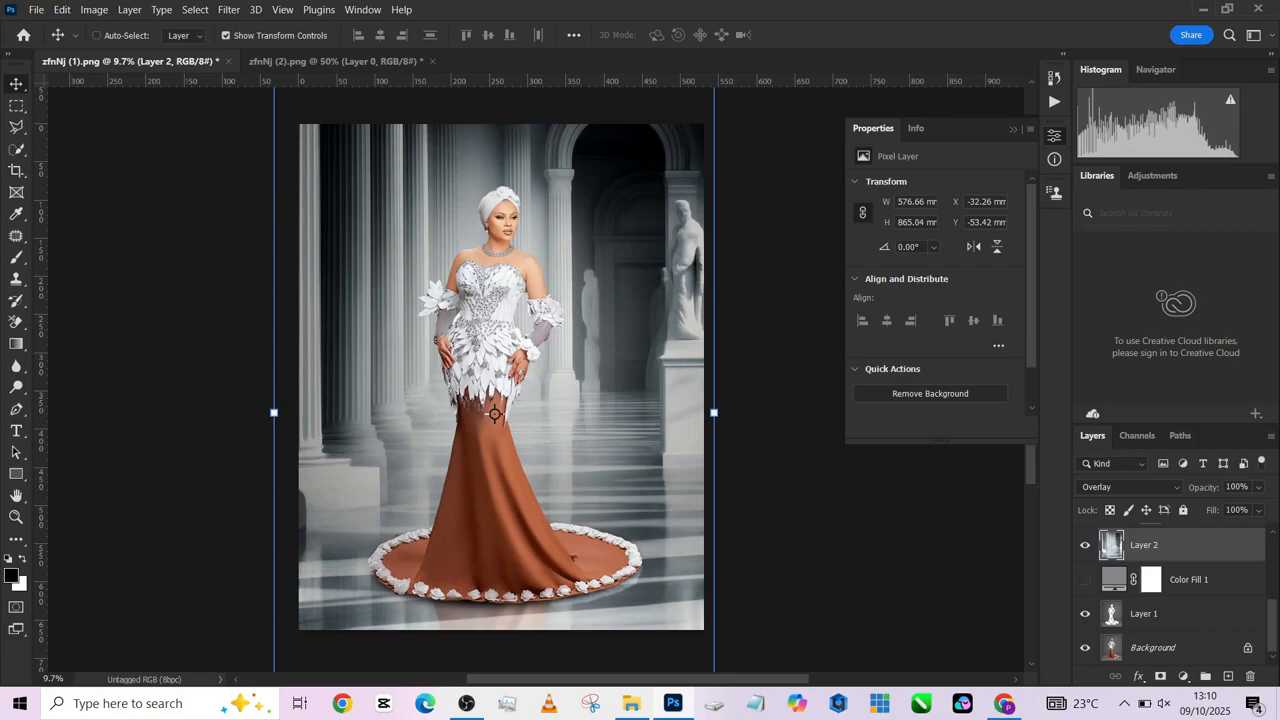
{"action": "left_click", "coordinate": [1085, 580]}
{"action": "scroll", "coordinate": [1165, 595], "scroll_direction": "up", "scroll_amount": 1}
{"action": "scroll", "coordinate": [1165, 595], "scroll_direction": "up", "scroll_amount": 2}
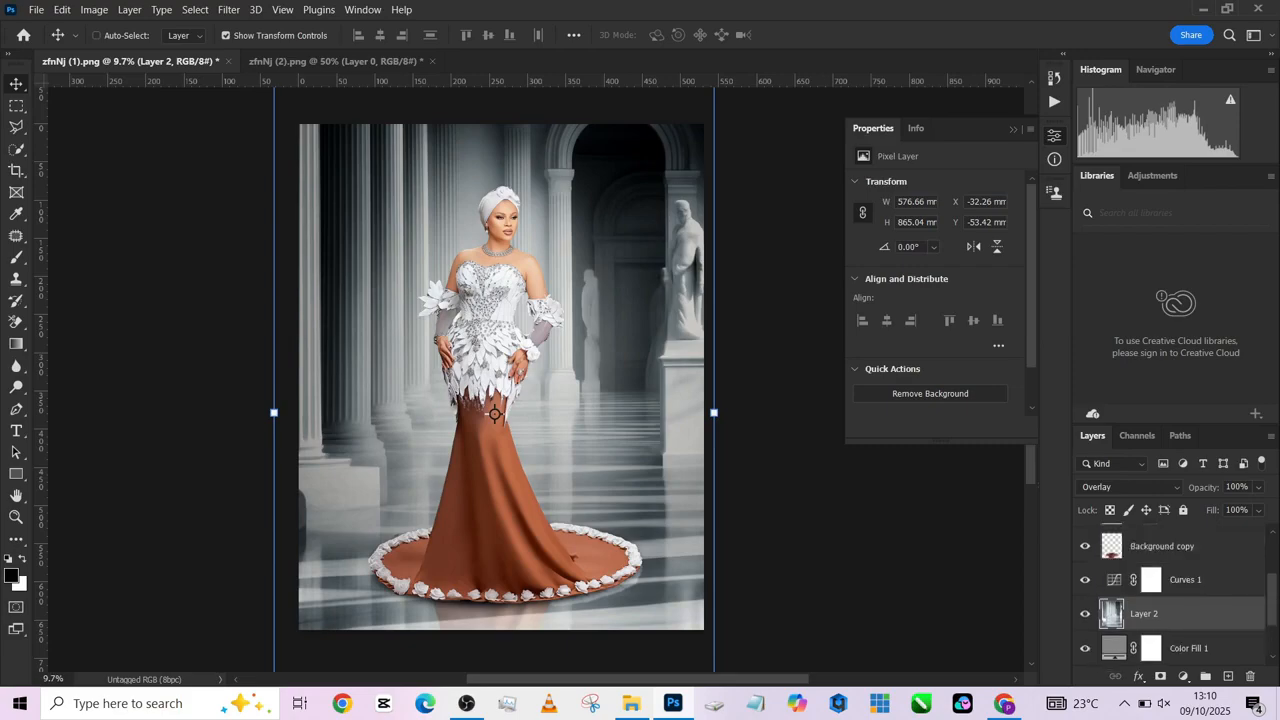
- Undo the Camera Raw vignette on Layer 2
{"action": "key", "text": "ctrl+z"}
{"action": "key", "text": "ctrl+z"}
{"action": "key", "text": "ctrl+z"}
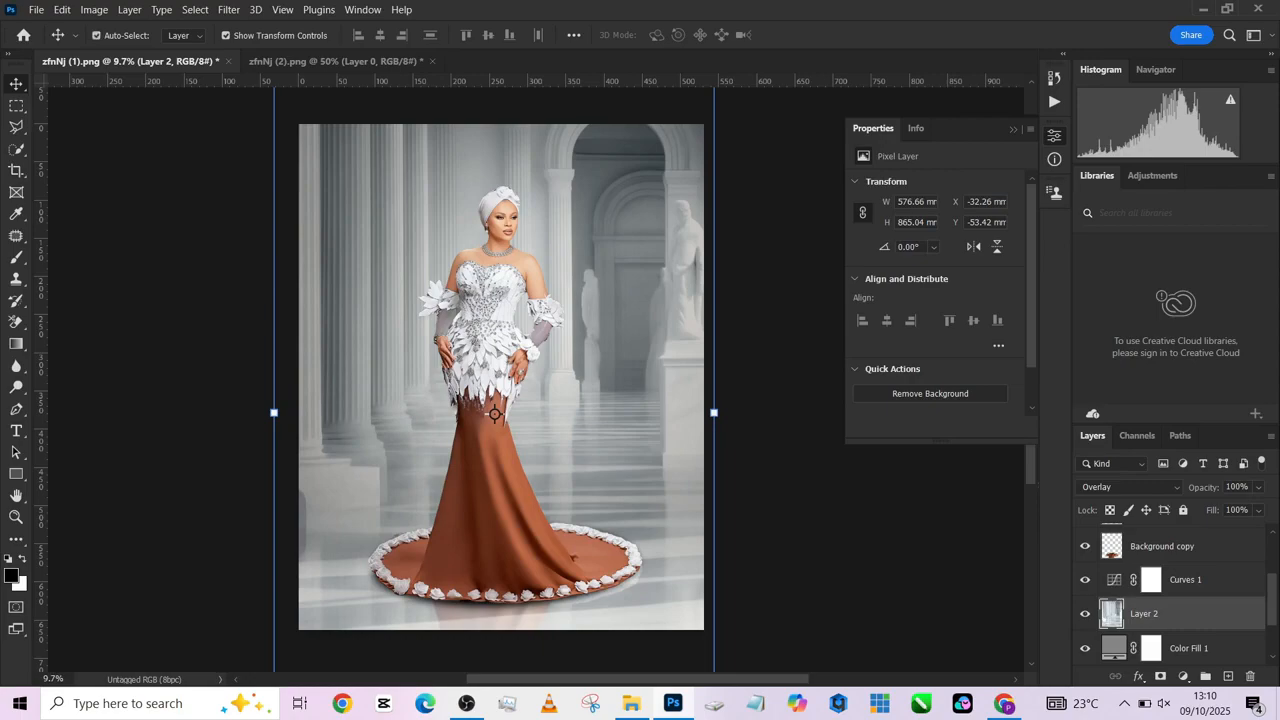
- Try duplicating the Overlay-mode hall layer, Layer 2, and undo the duplication
{"action": "key", "text": "ctrl+j"}
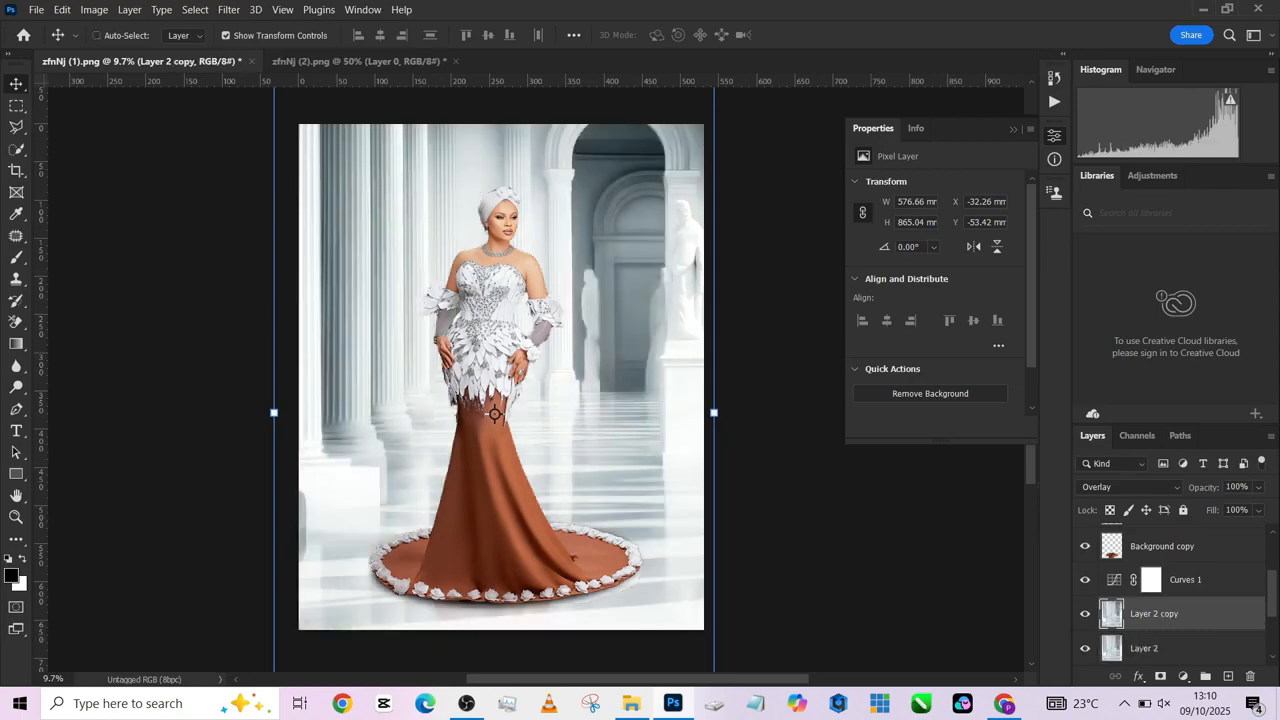
{"action": "key", "text": "ctrl+z"}
{"action": "scroll", "coordinate": [1170, 595], "scroll_direction": "up", "scroll_amount": 2}
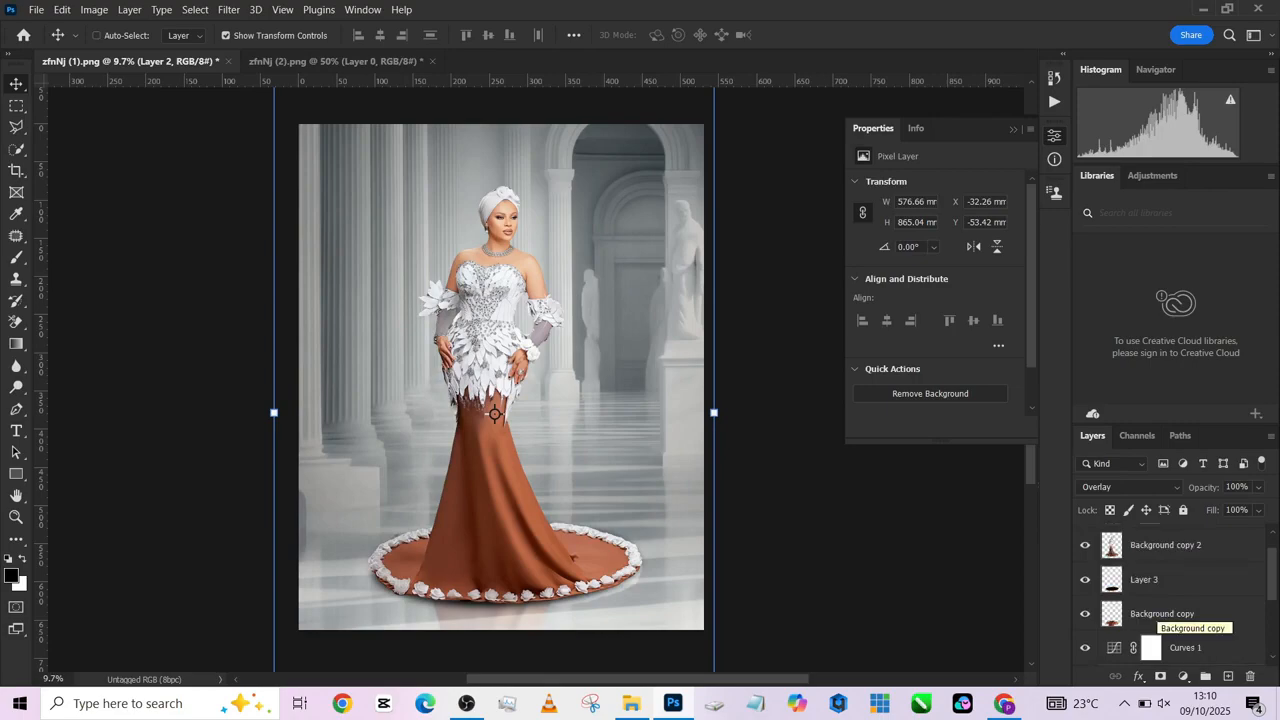
- Reapply the previous Camera Raw settings to Layer 2 with a softer vignetting of -25
{"action": "scroll", "coordinate": [1165, 612], "scroll_direction": "down", "scroll_amount": 3}
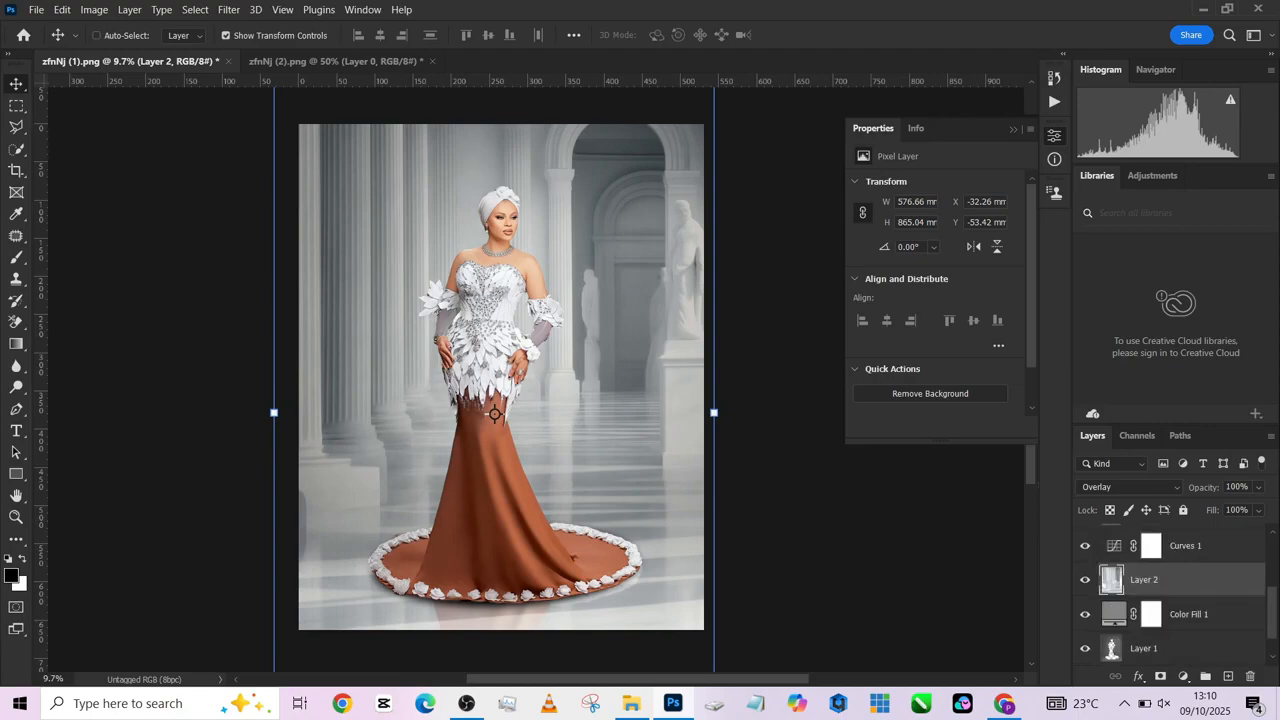
{"action": "left_click", "coordinate": [195, 9]}
{"action": "left_click", "coordinate": [270, 124]}
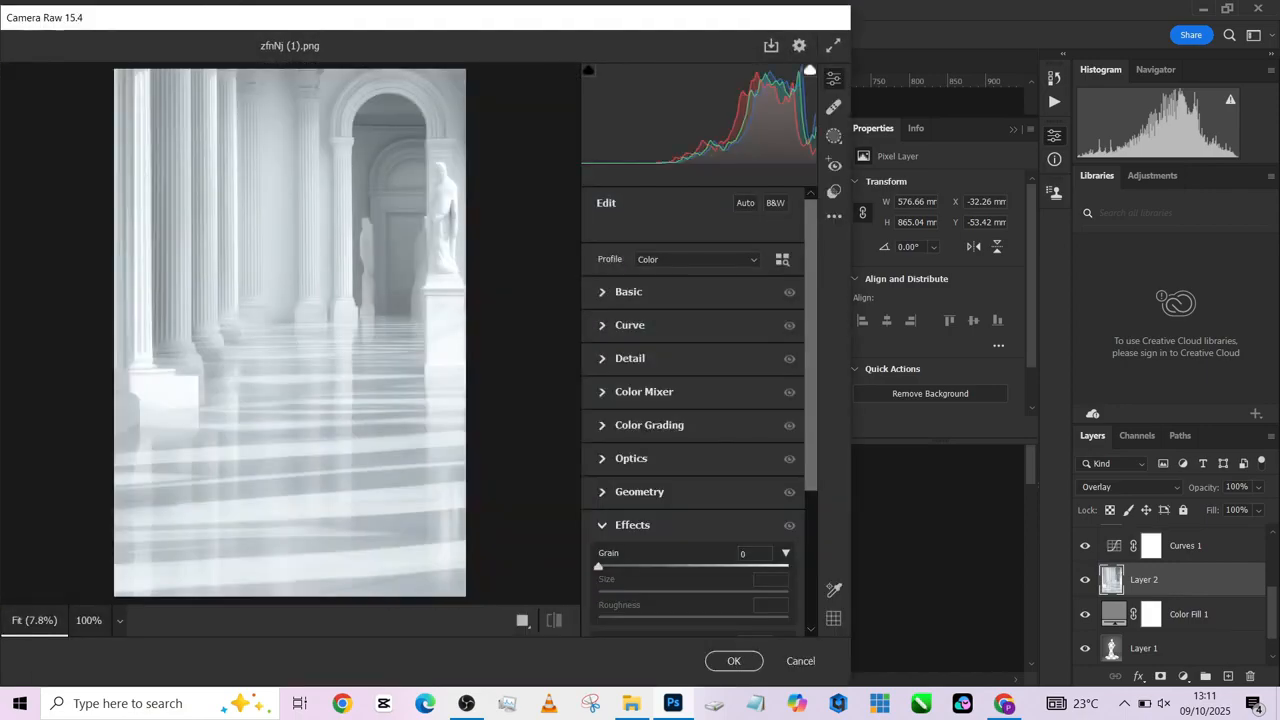
{"action": "left_click", "coordinate": [834, 216]}
{"action": "left_click", "coordinate": [899, 275]}
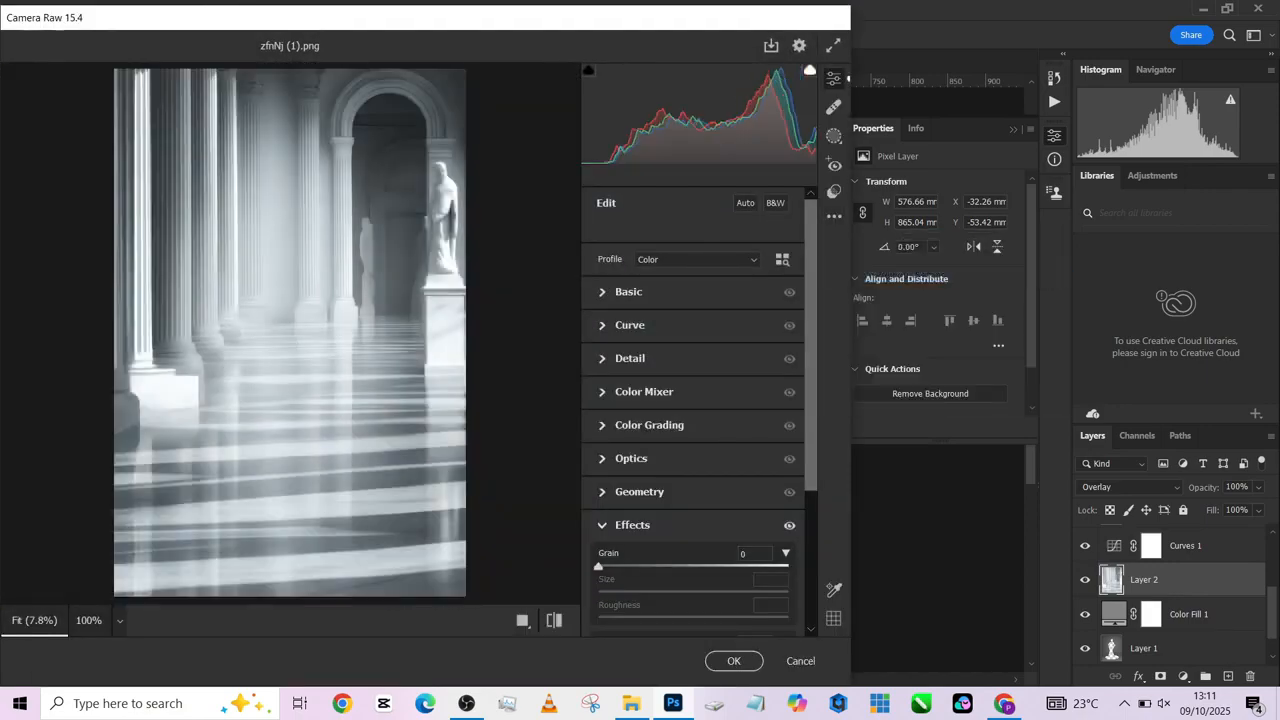
{"action": "scroll", "coordinate": [693, 400], "scroll_direction": "down", "scroll_amount": 2}
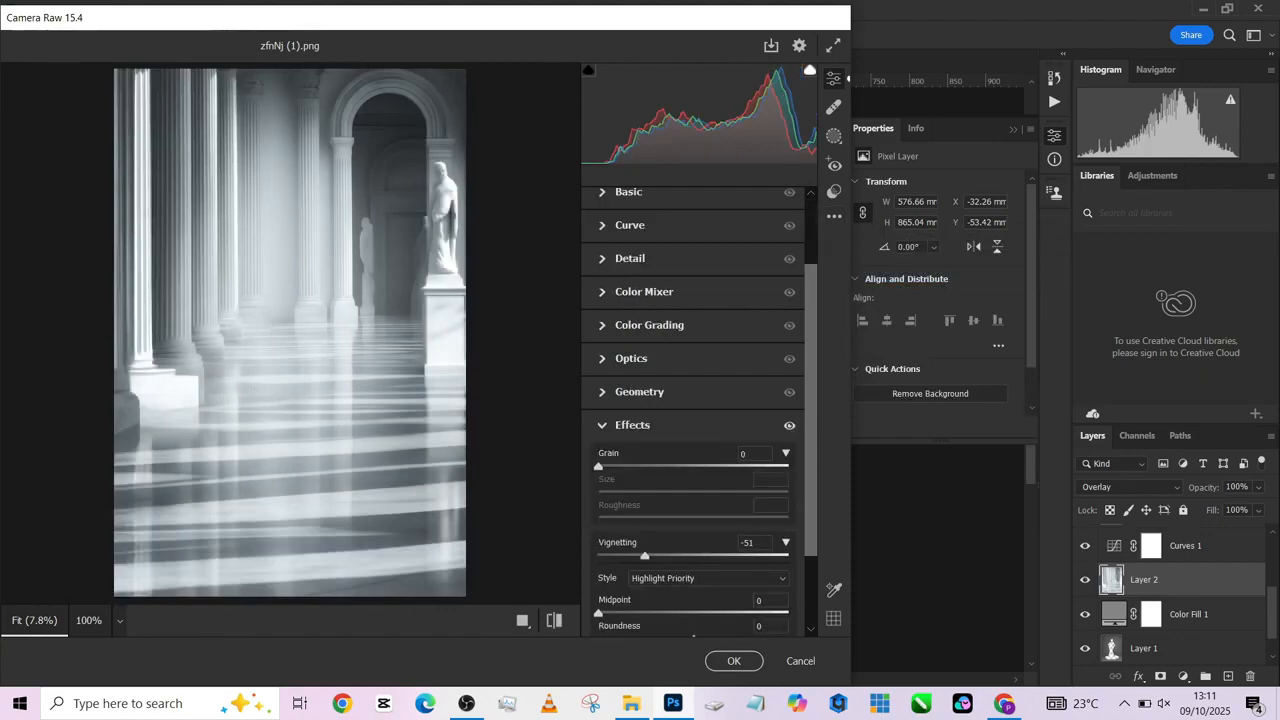
{"action": "left_click_drag", "start_coordinate": [644, 555], "coordinate": [669, 555]}
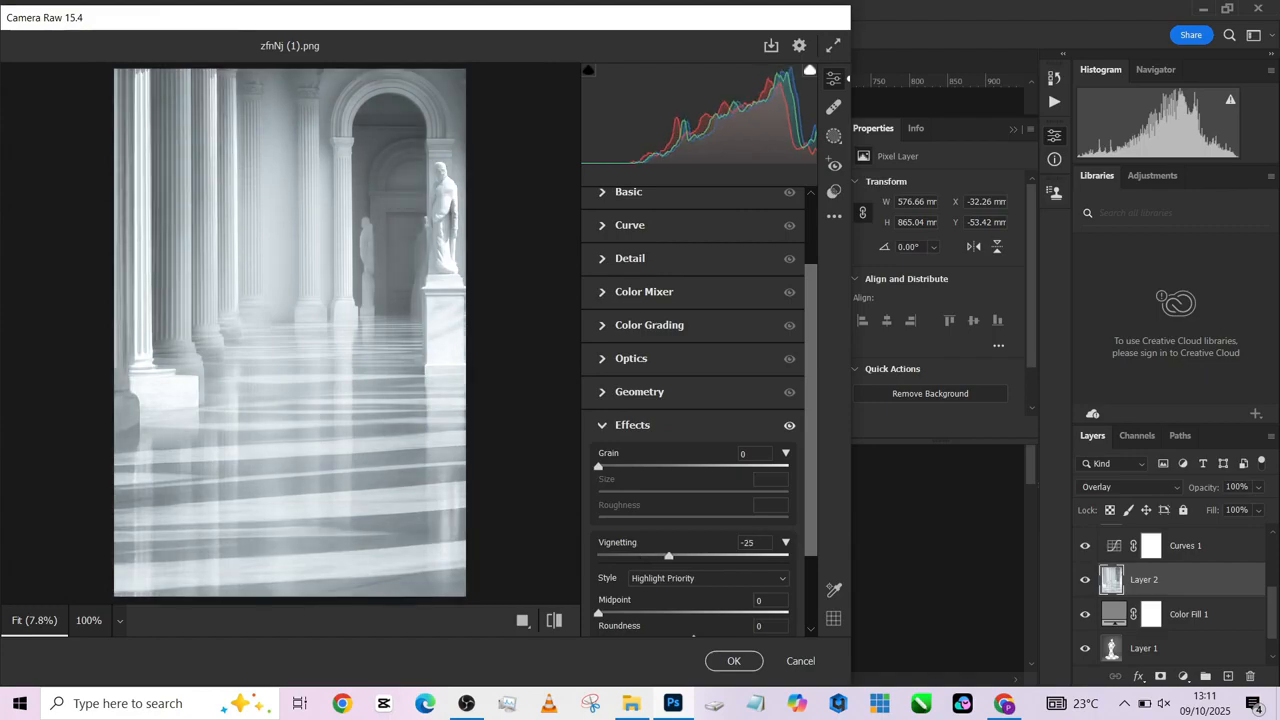
{"action": "left_click", "coordinate": [733, 661]}
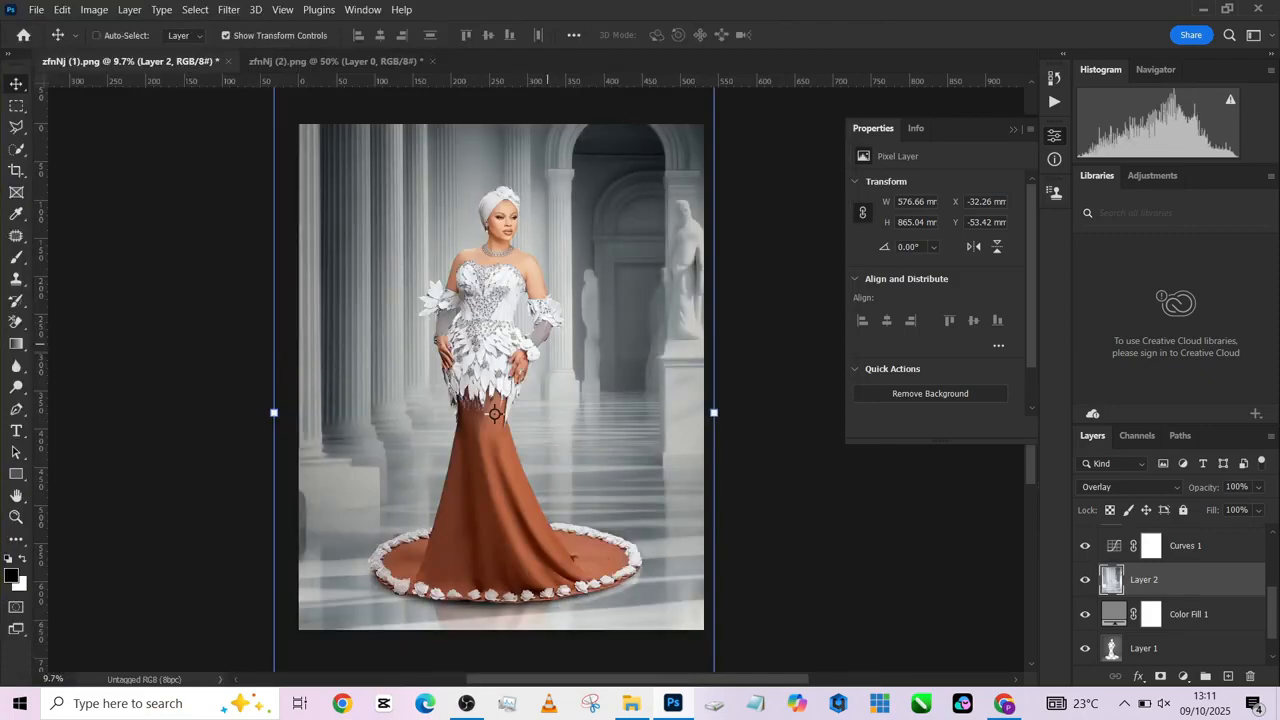
- Compare the finished composite with the original portrait by showing only the Background layer and restoring the others
{"action": "scroll", "coordinate": [1175, 595], "scroll_direction": "up", "scroll_amount": 3}
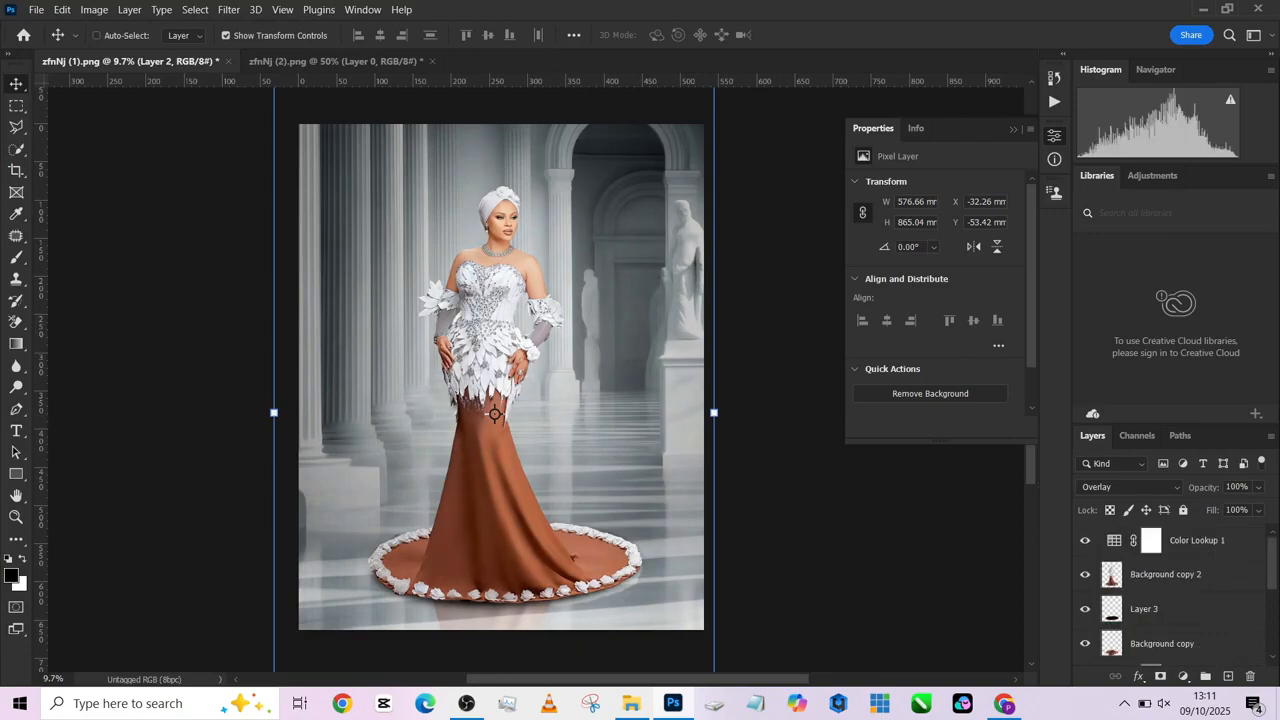
{"action": "scroll", "coordinate": [1170, 600], "scroll_direction": "down", "scroll_amount": 5}
{"action": "left_click", "coordinate": [1085, 648], "text": "alt"}
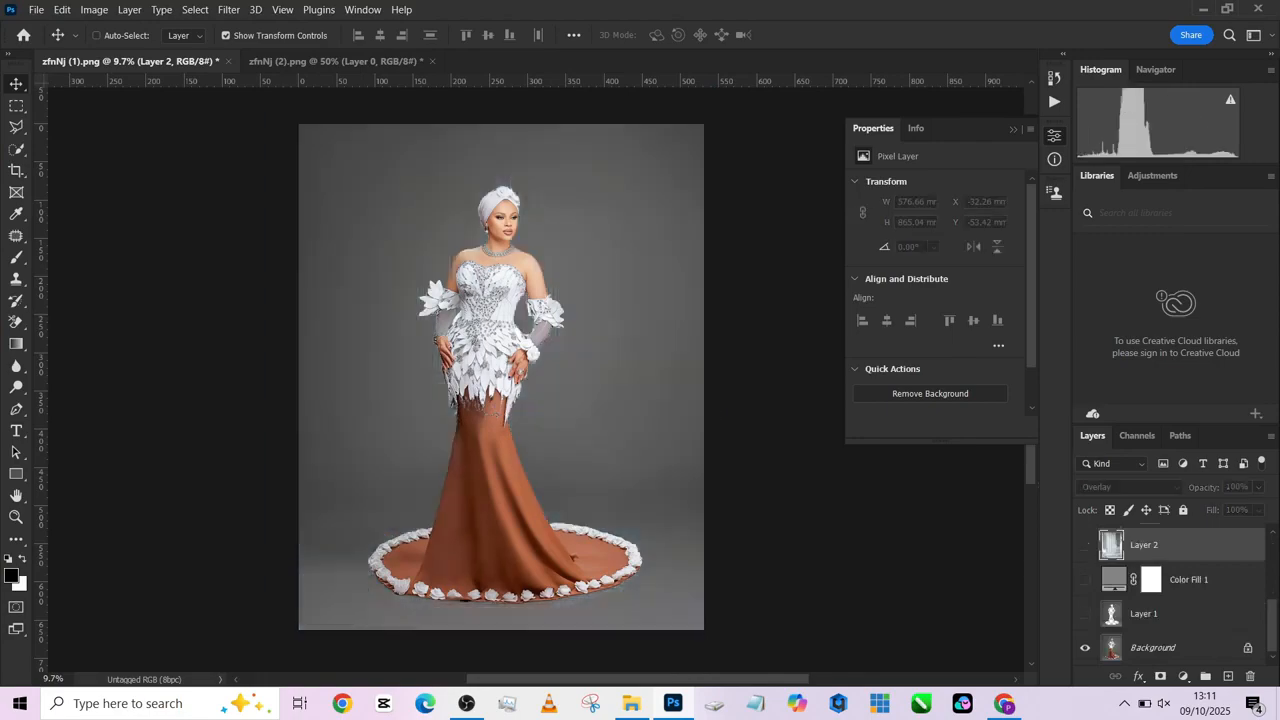
{"action": "left_click", "coordinate": [1085, 648], "text": "alt"}
{"action": "left_click", "coordinate": [1085, 648], "text": "alt"}
{"action": "left_click", "coordinate": [1085, 648], "text": "alt"}
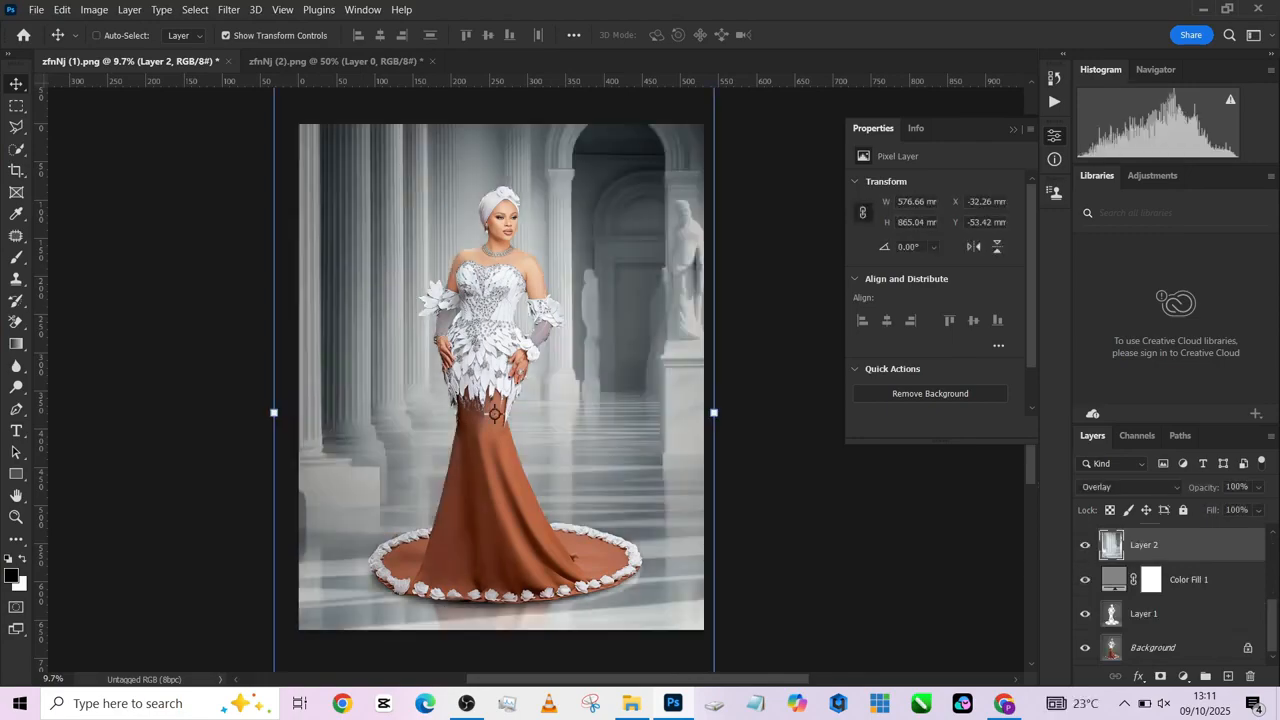